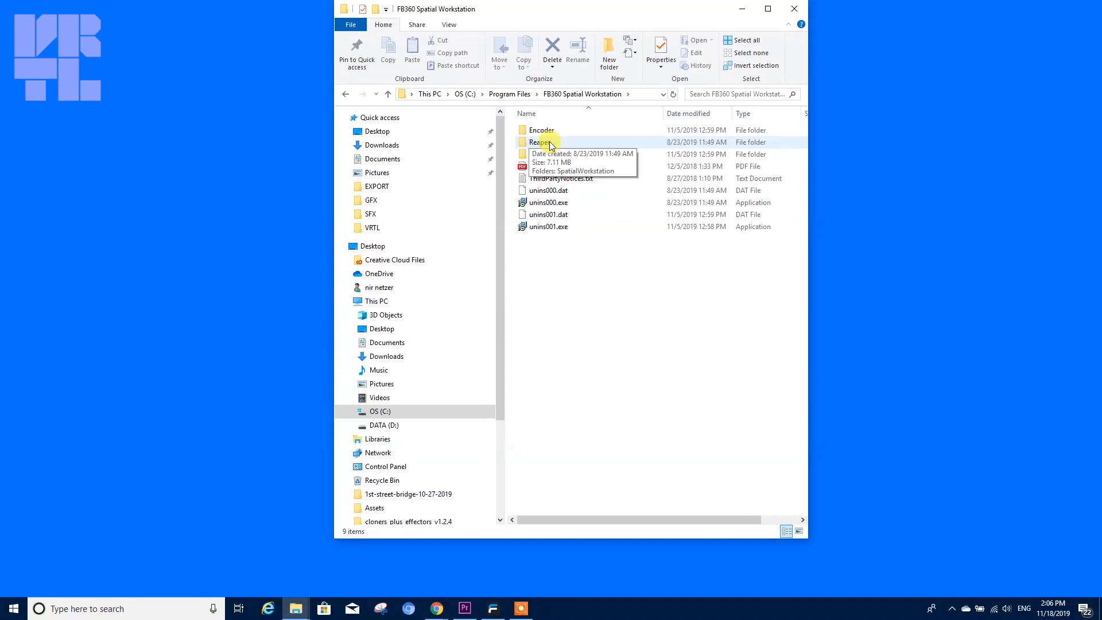
- Open the SpatialWorkstation project template from the SpatialWorkstation subfolder of the Reaper folder
{"action": "double_click", "coordinate": [550, 143]}
{"action": "double_click", "coordinate": [552, 132]}
{"action": "double_click", "coordinate": [564, 142]}
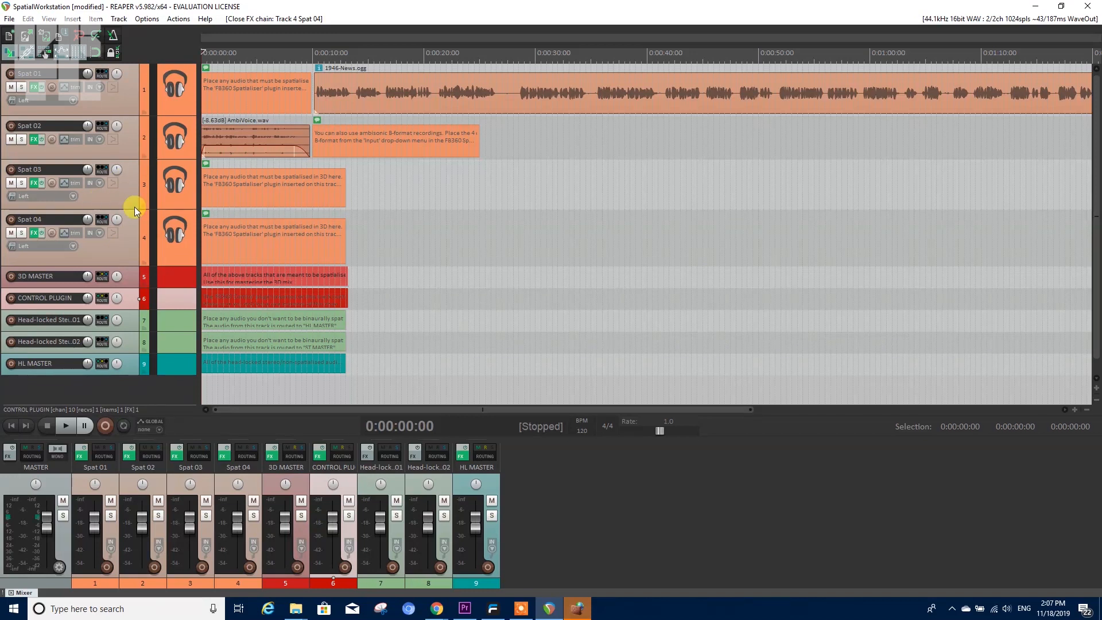
- Open the FB360 Spatialiser on the Spat 01 track, examine its input format options, and close it
{"action": "left_click", "coordinate": [34, 90]}
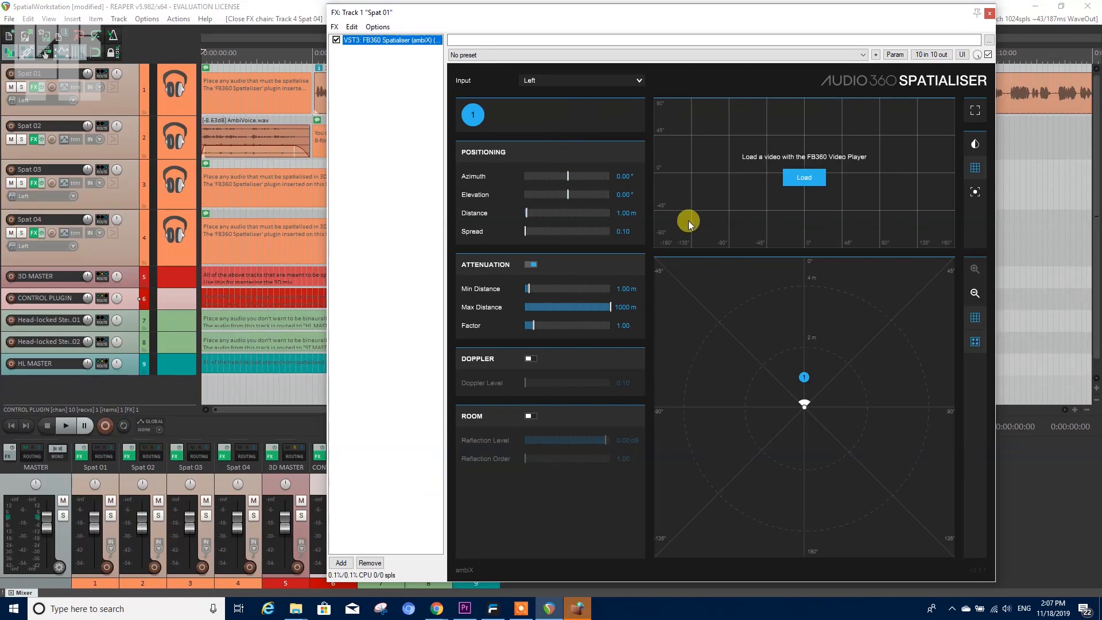
{"action": "left_click", "coordinate": [638, 81]}
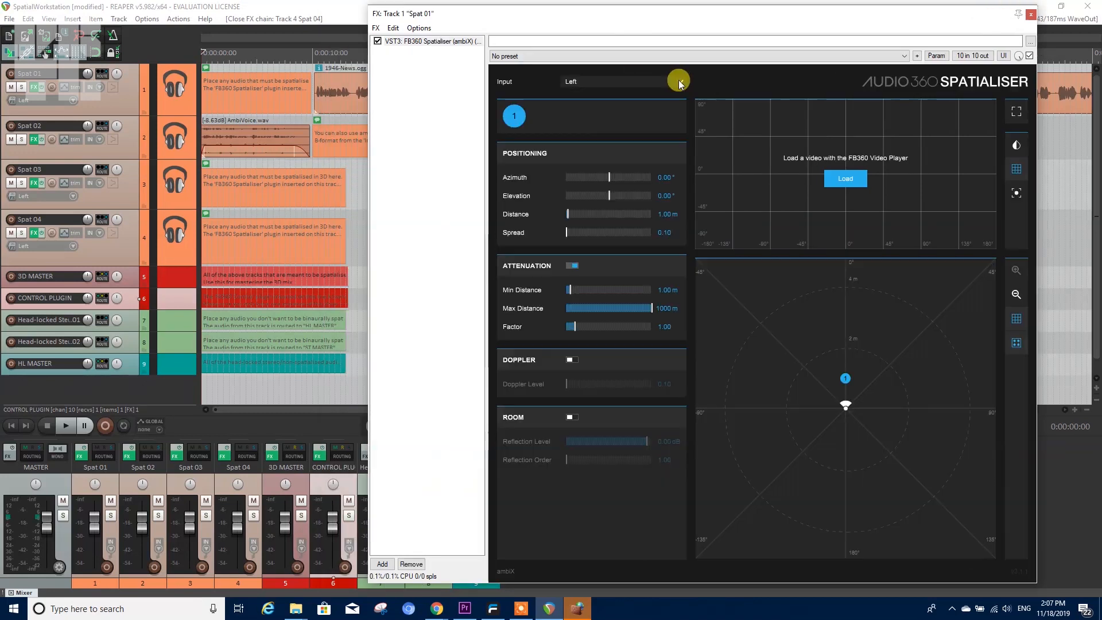
{"action": "left_click", "coordinate": [679, 81]}
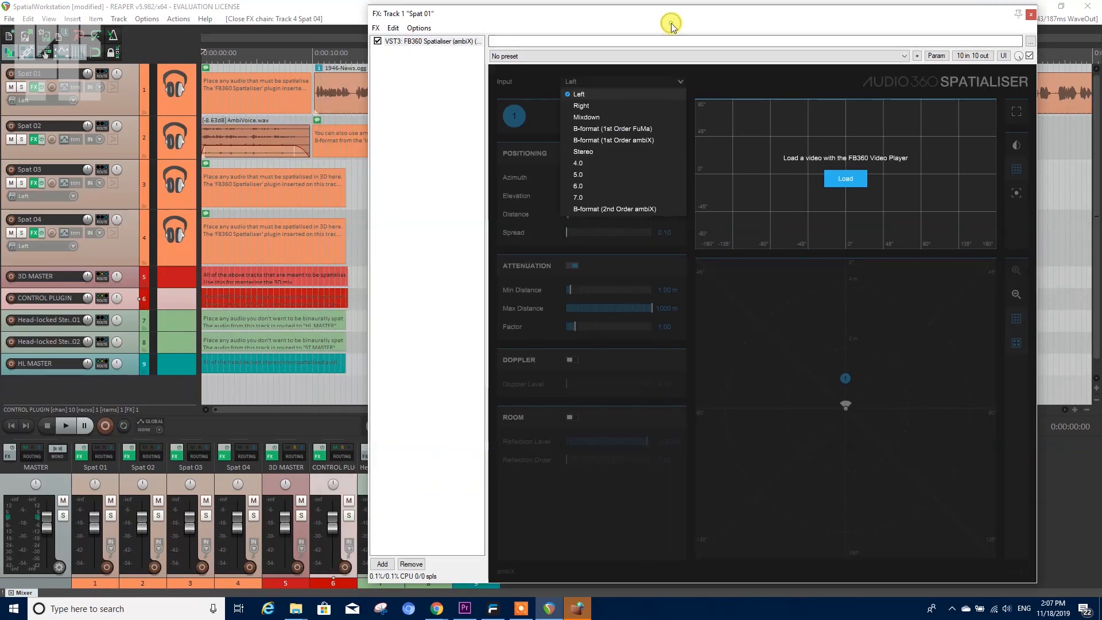
{"action": "left_click", "coordinate": [713, 80]}
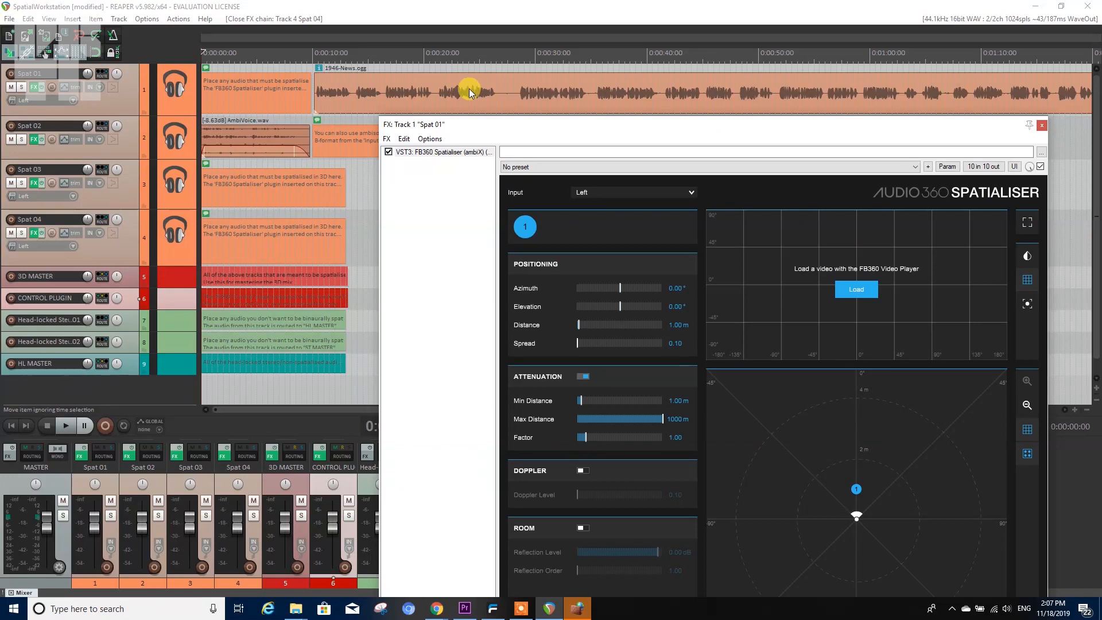
{"action": "left_click_drag", "start_coordinate": [576, 125], "coordinate": [624, 22]}
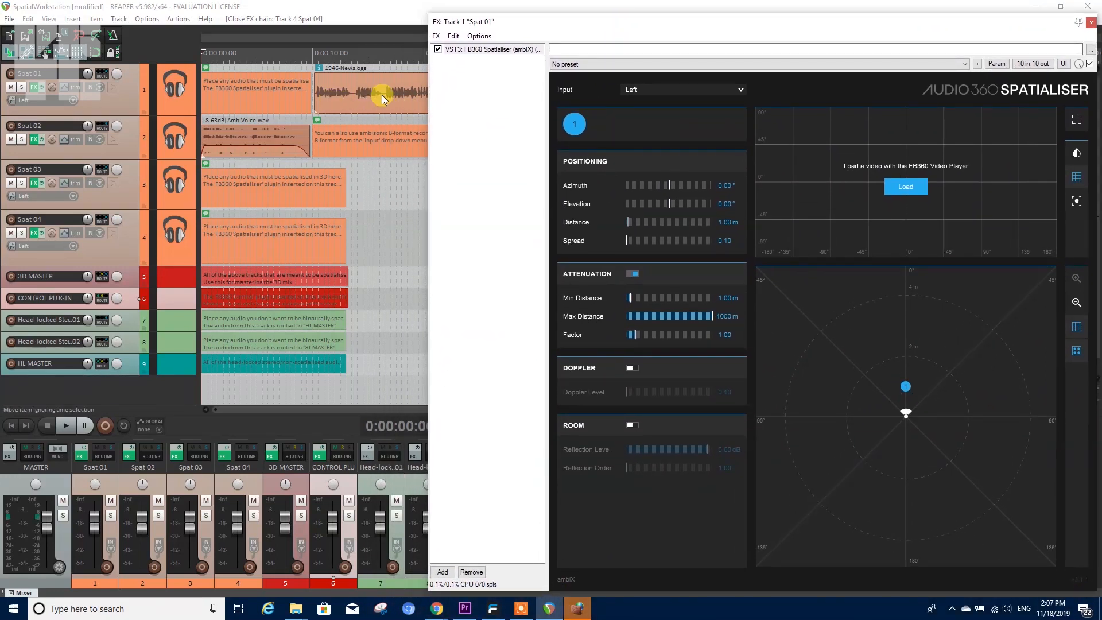
{"action": "left_click", "coordinate": [728, 89]}
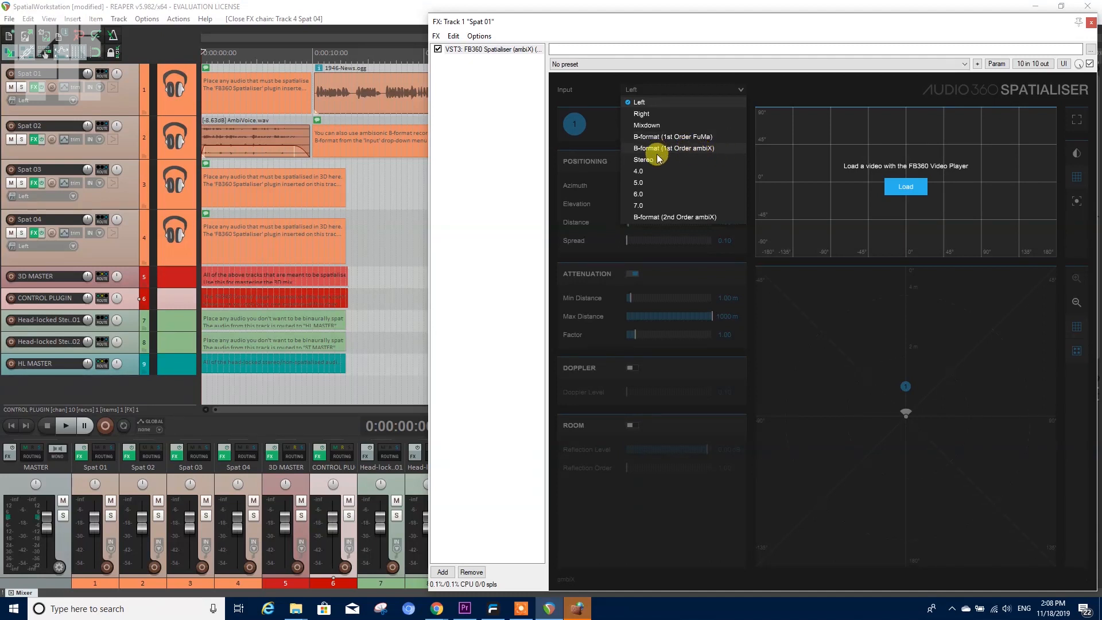
{"action": "left_click", "coordinate": [386, 170]}
{"action": "left_click_drag", "start_coordinate": [599, 23], "coordinate": [500, 122]}
{"action": "left_click", "coordinate": [992, 121]}
- Duplicate the first Spat 01 track
{"action": "left_click", "coordinate": [125, 102]}
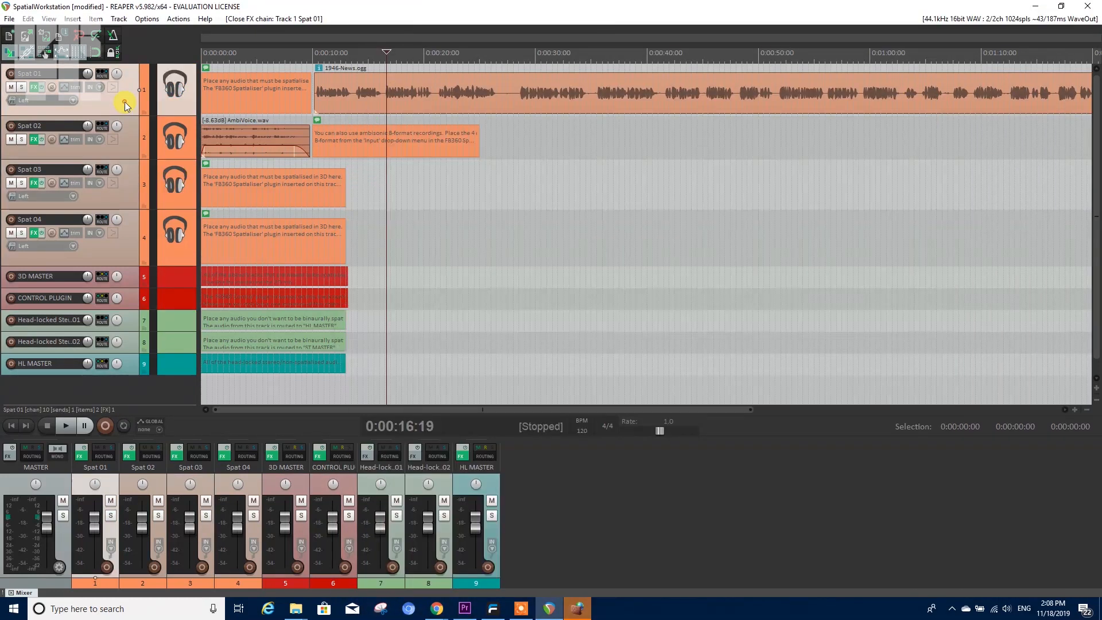
{"action": "right_click", "coordinate": [125, 104]}
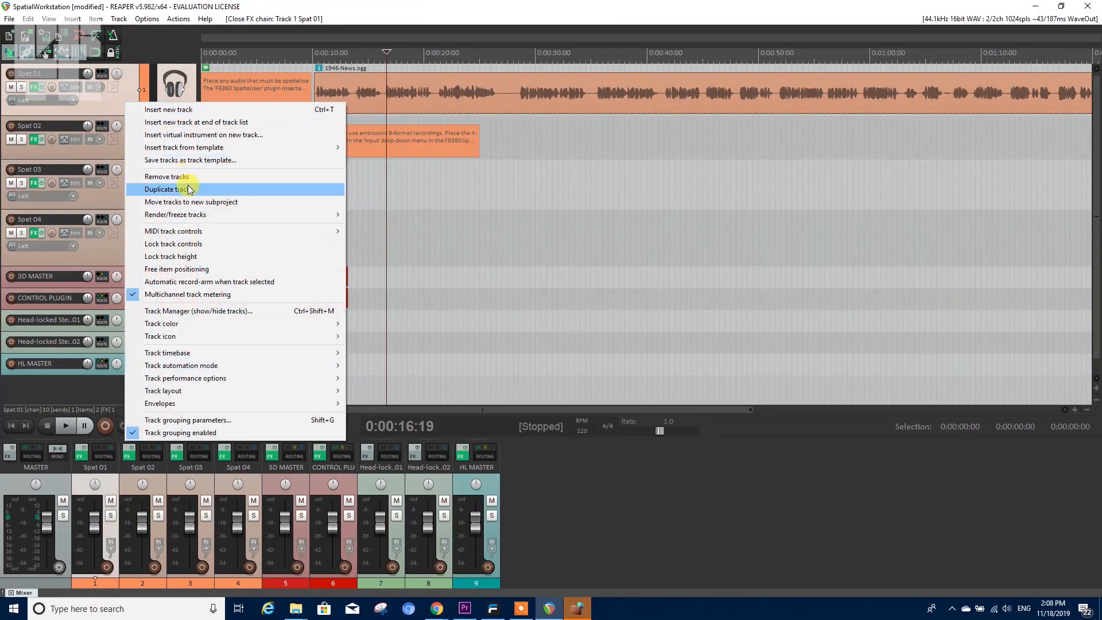
{"action": "left_click", "coordinate": [253, 181]}
- Delete the copied news audio item and the placeholder note from the duplicated Spat 01 track
{"action": "left_click", "coordinate": [348, 157]}
{"action": "key", "text": "Delete"}
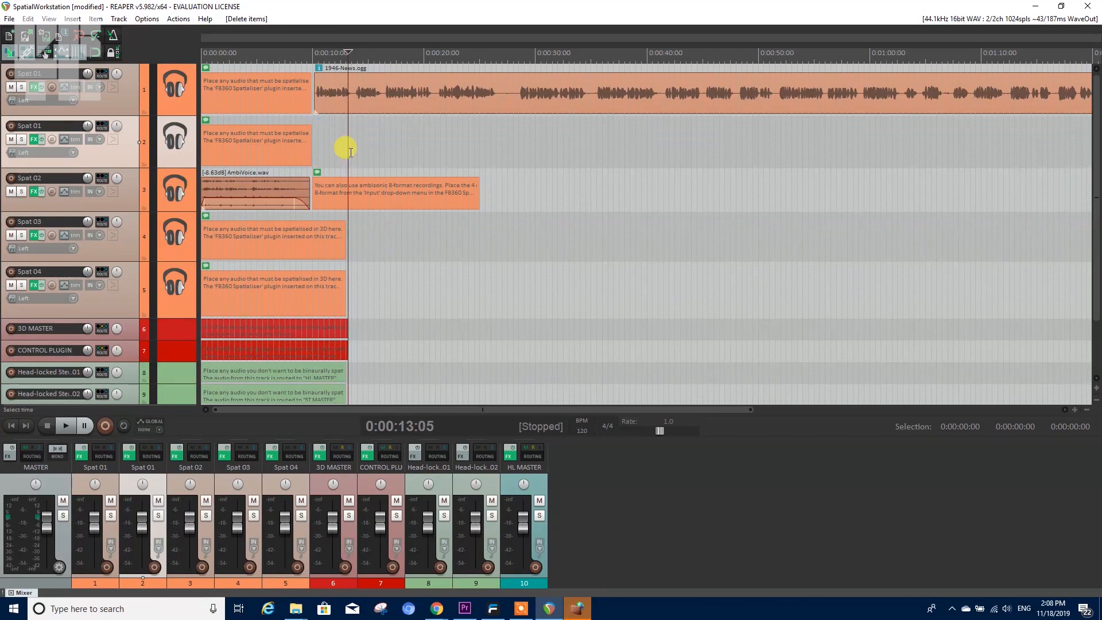
{"action": "left_click", "coordinate": [255, 147]}
{"action": "right_click", "coordinate": [256, 148]}
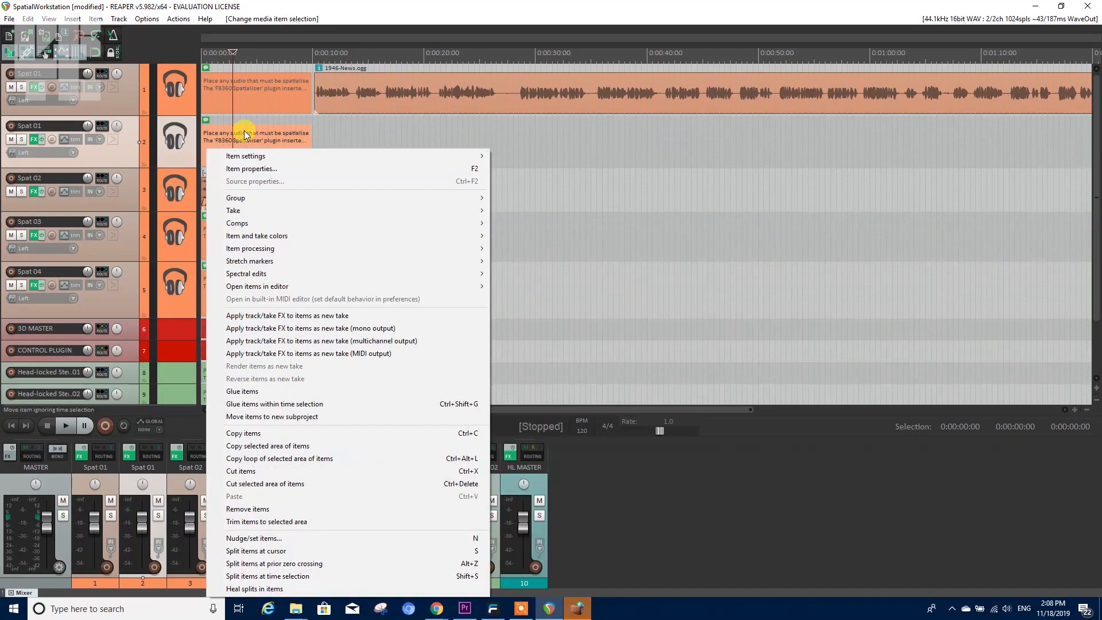
{"action": "left_click", "coordinate": [245, 128]}
{"action": "key", "text": "Delete"}
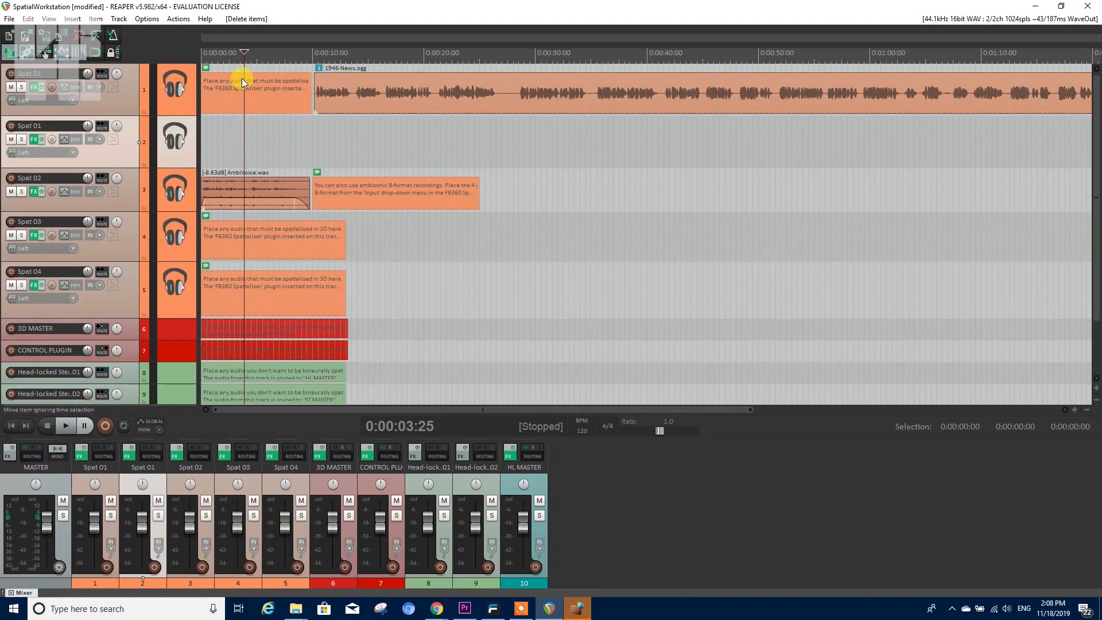
- Insert the media file Tropical Rainforest Sounds.mp4 on the duplicated Spat 01 track
{"action": "left_click", "coordinate": [80, 19]}
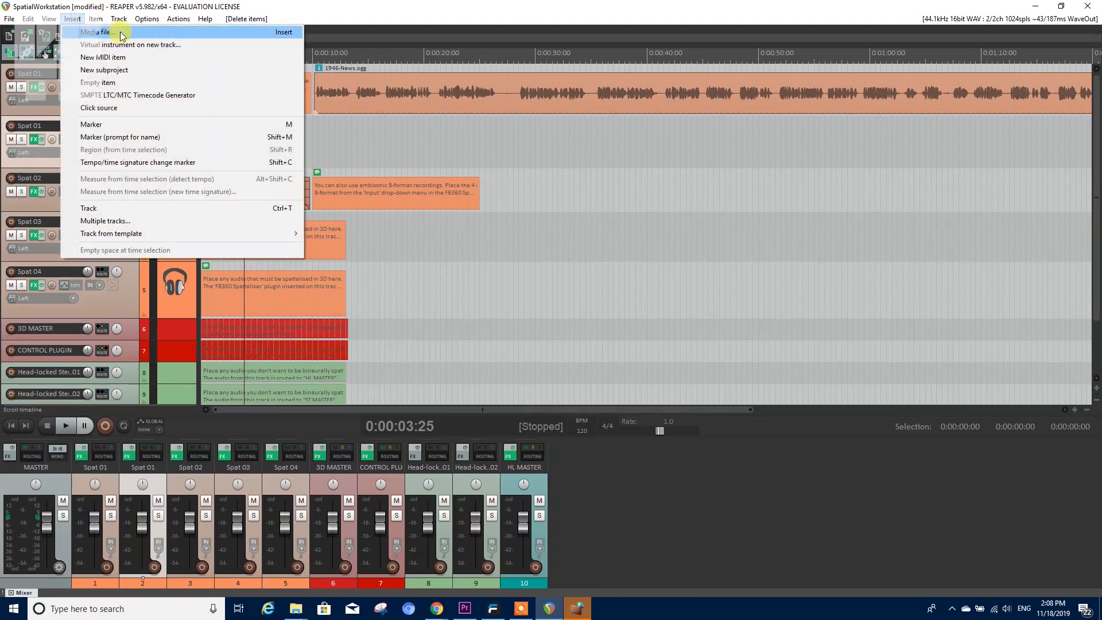
{"action": "left_click", "coordinate": [98, 32]}
{"action": "double_click", "coordinate": [344, 259]}
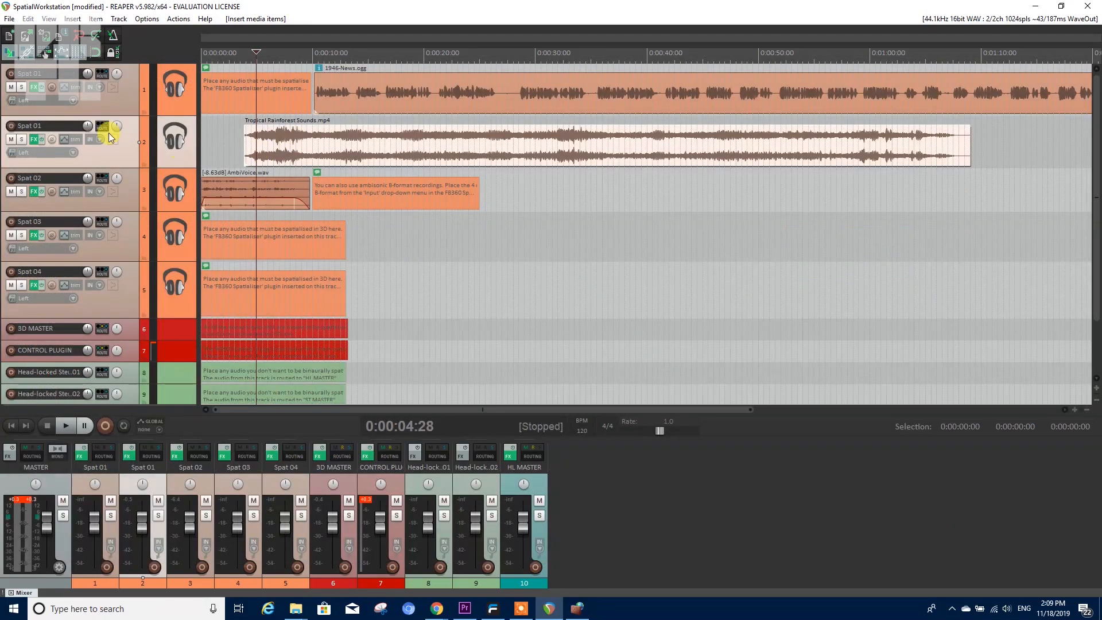
- Open the FB360 Spatialiser on the rainforest sounds track and set its input to Stereo
{"action": "left_click", "coordinate": [36, 140]}
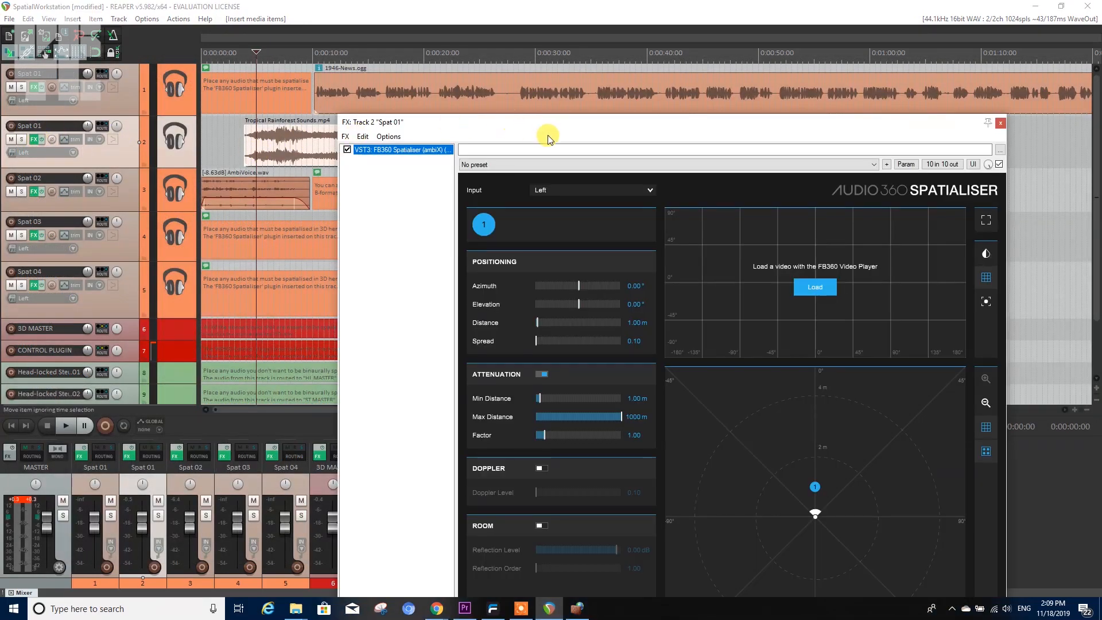
{"action": "left_click_drag", "start_coordinate": [570, 123], "coordinate": [655, 10]}
{"action": "left_click", "coordinate": [659, 78]}
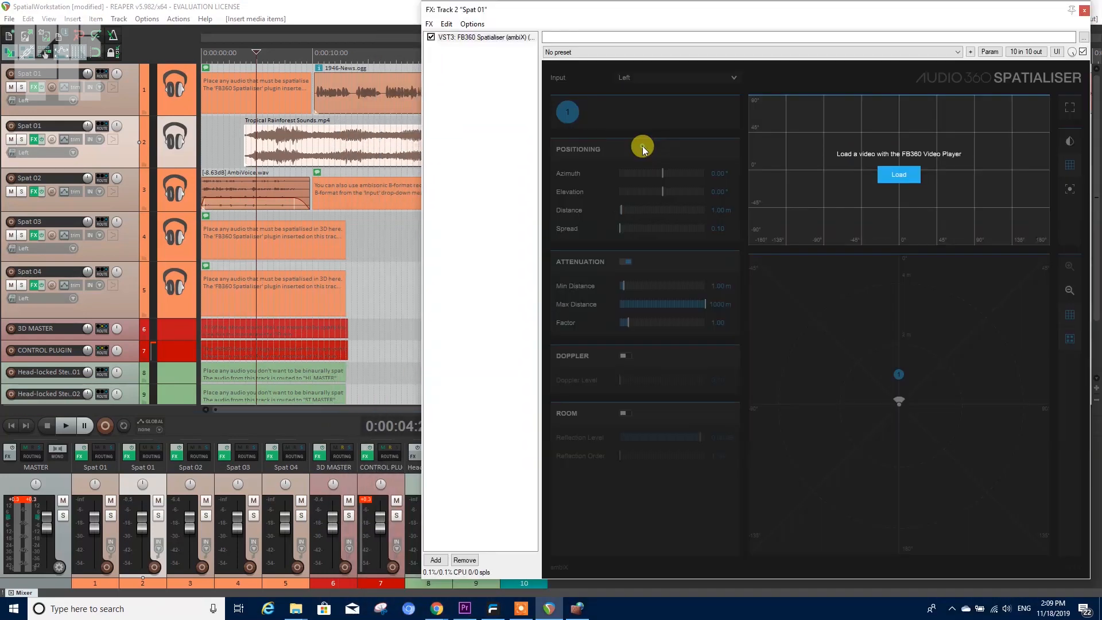
{"action": "left_click", "coordinate": [637, 147]}
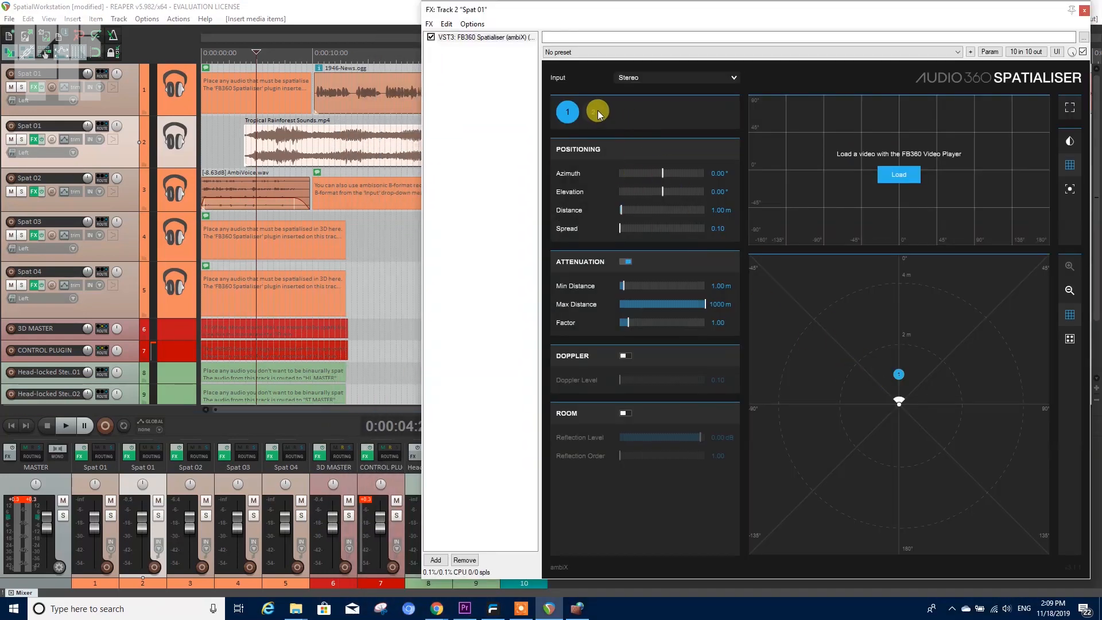
- Move stereo source 1 to the listener's right side, at about 88° azimuth and 1.3 m distance
{"action": "left_click", "coordinate": [597, 113]}
{"action": "left_click", "coordinate": [897, 378]}
{"action": "left_click", "coordinate": [906, 380]}
{"action": "left_click_drag", "start_coordinate": [907, 380], "coordinate": [946, 409]}
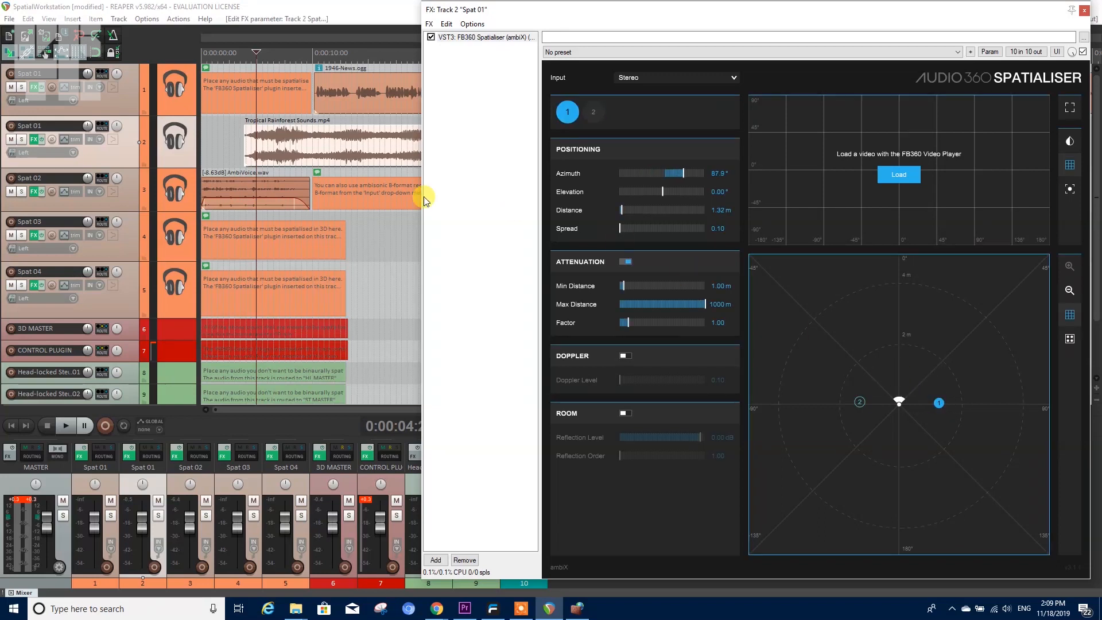
- Play the audio while moving the two stereo sources outward on both sides of the listener to about 3.3 m distance
{"action": "left_click", "coordinate": [232, 136]}
{"action": "key", "text": "space"}
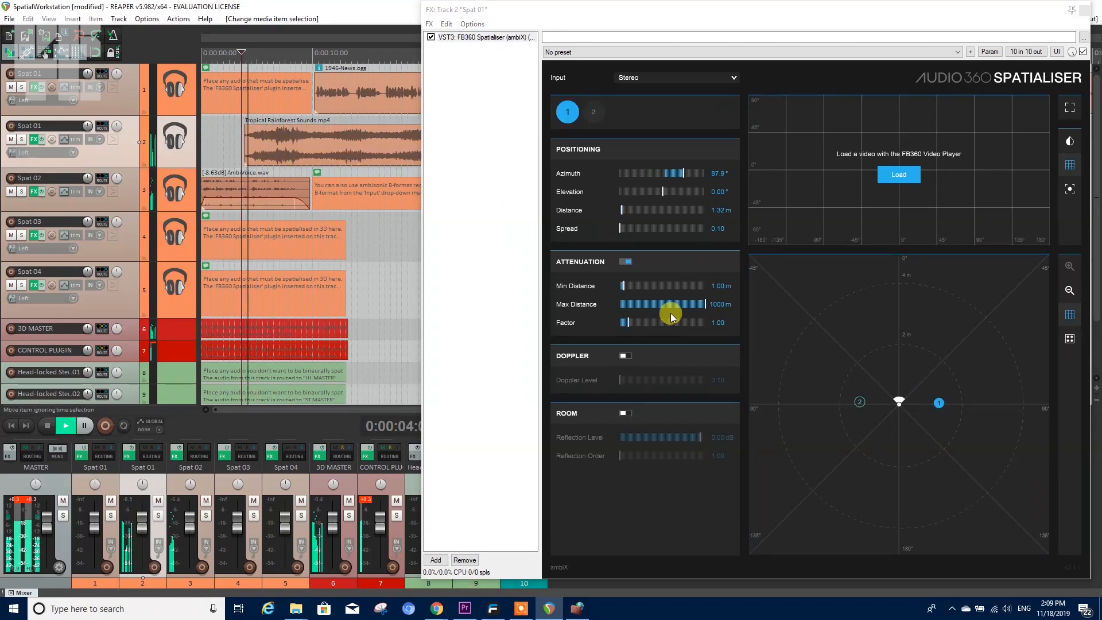
{"action": "left_click_drag", "start_coordinate": [860, 410], "coordinate": [800, 401]}
{"action": "left_click_drag", "start_coordinate": [938, 400], "coordinate": [998, 401]}
{"action": "key", "text": "space"}
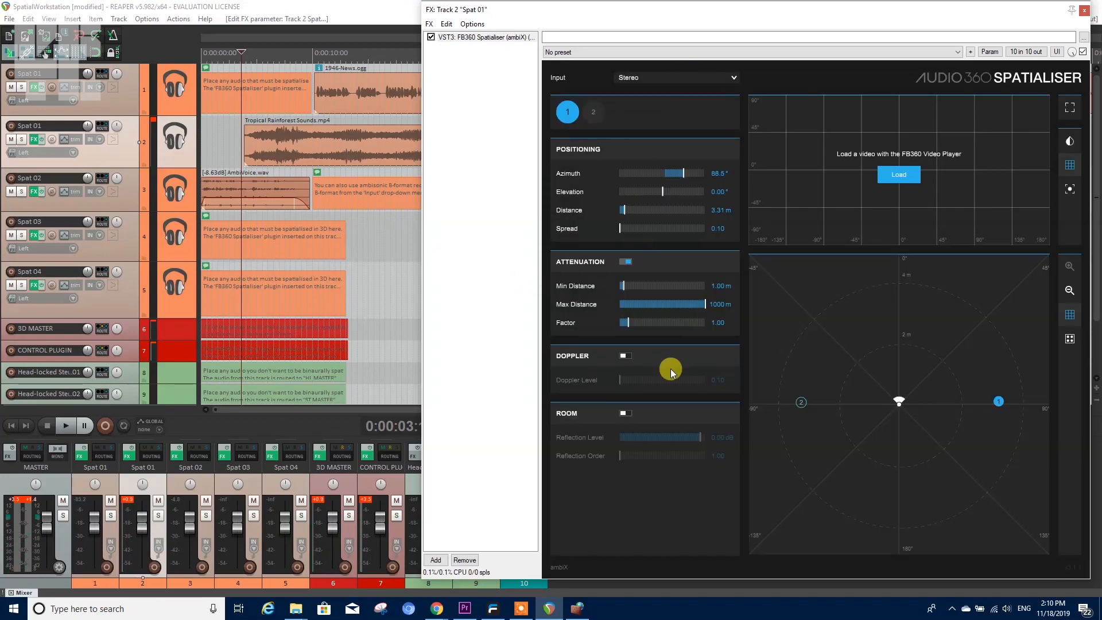
- Try the 4.0 and 5.0 inputs, settle on B-format (2nd Order ambiX), and set Source Roll to about -81°
{"action": "left_click", "coordinate": [704, 84]}
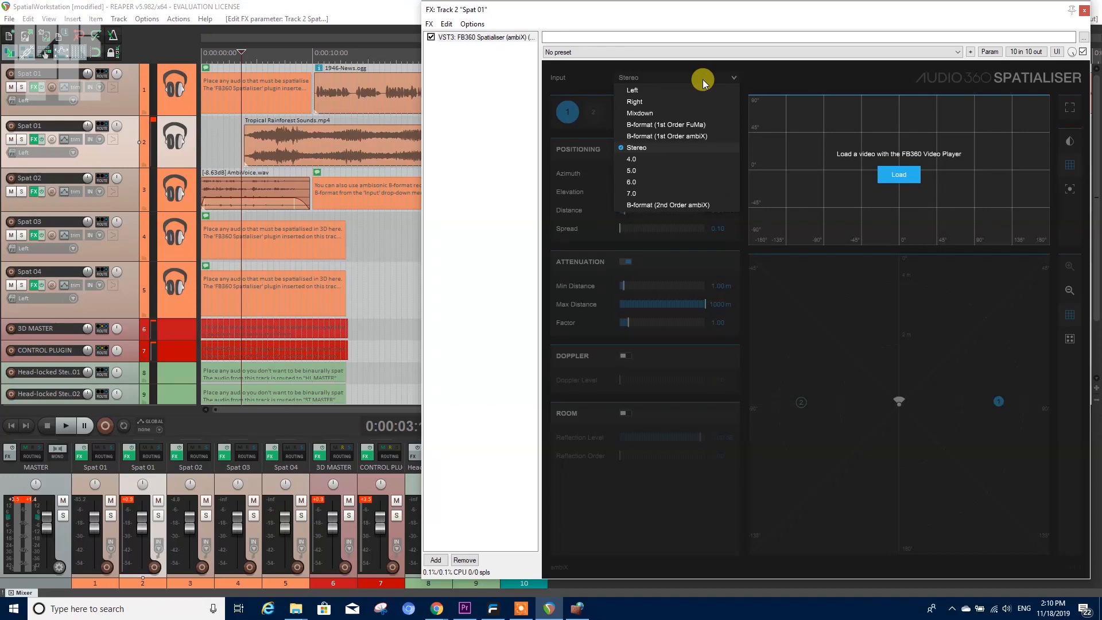
{"action": "left_click", "coordinate": [646, 161]}
{"action": "left_click", "coordinate": [659, 81]}
{"action": "left_click", "coordinate": [659, 171]}
{"action": "left_click", "coordinate": [659, 81]}
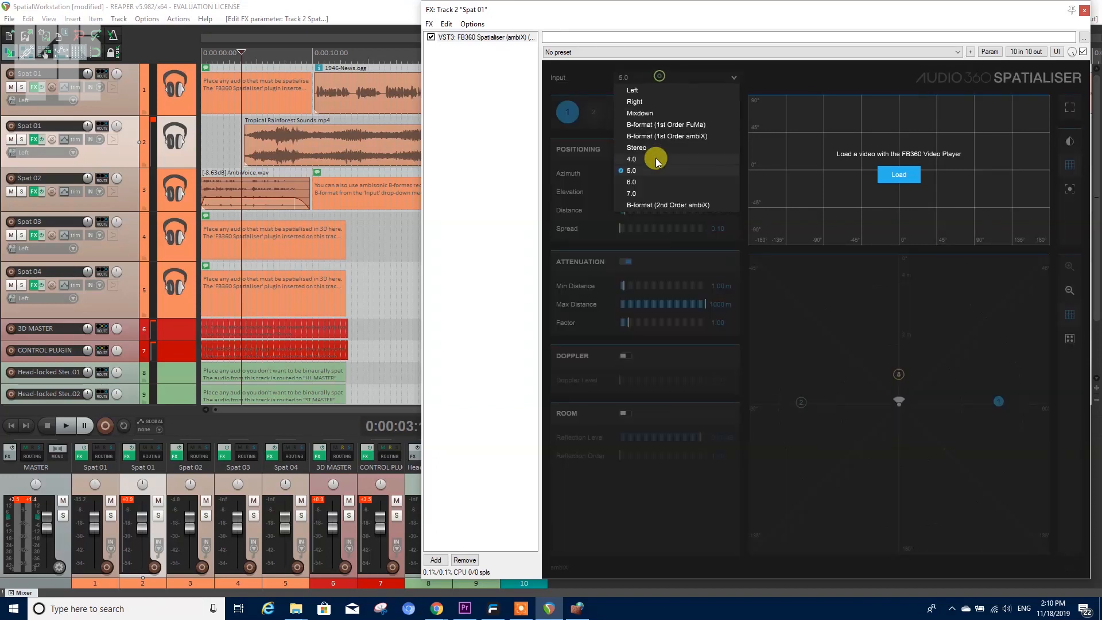
{"action": "left_click", "coordinate": [646, 201]}
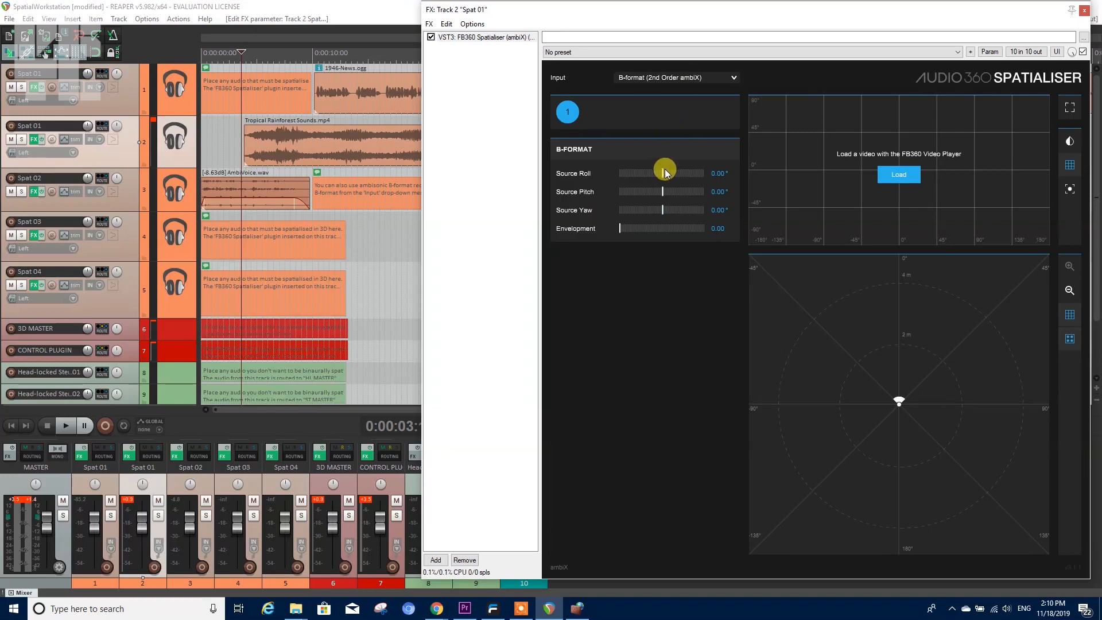
{"action": "mouse_move", "coordinate": [662, 174]}
{"action": "left_mouse_down"}
{"action": "mouse_move", "coordinate": [672, 172]}
{"action": "mouse_move", "coordinate": [643, 172]}
{"action": "left_mouse_up"}
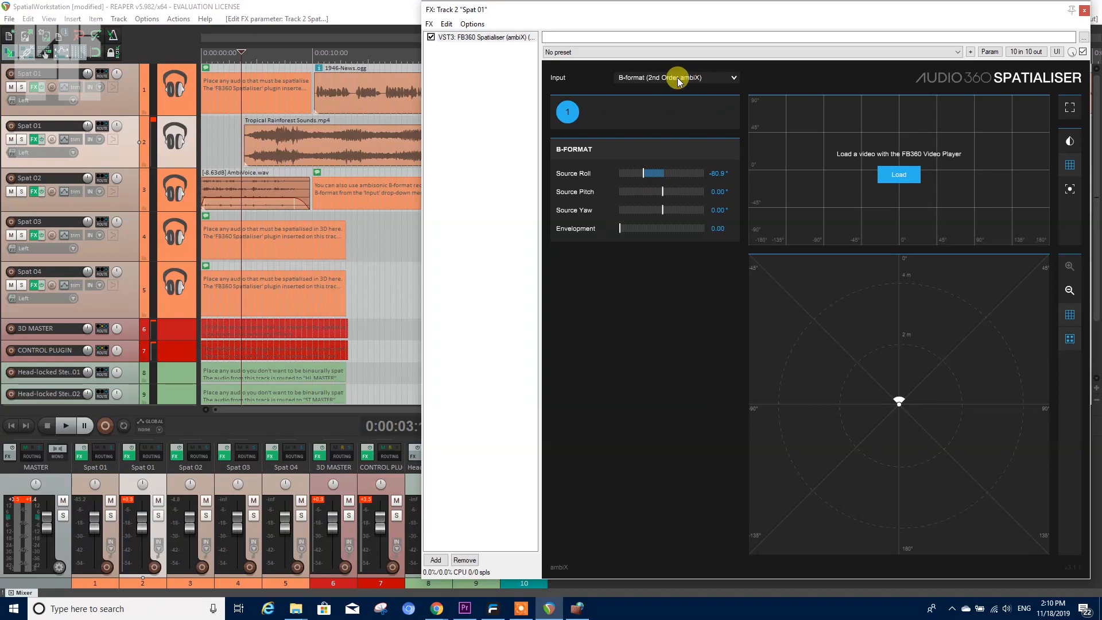
{"action": "left_click", "coordinate": [677, 81]}
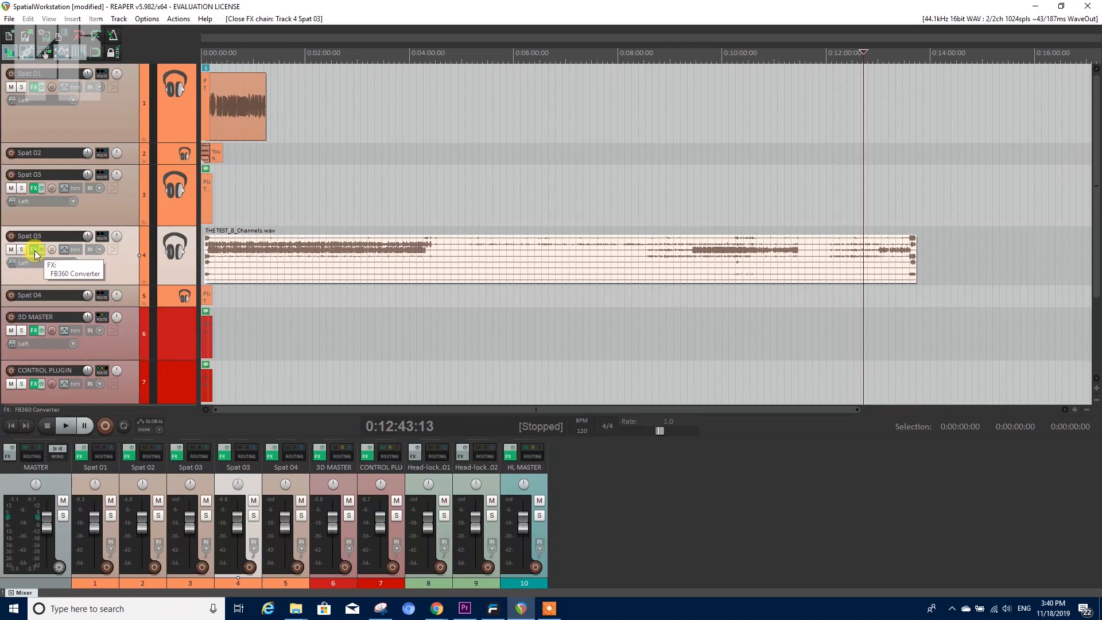
- Duplicate the Spat 03 track that sits above the track containing the 8-channel WAV
{"action": "left_click", "coordinate": [54, 219]}
{"action": "right_click", "coordinate": [126, 207]}
{"action": "left_click", "coordinate": [62, 207]}
{"action": "right_click", "coordinate": [112, 212]}
{"action": "left_click", "coordinate": [160, 300]}
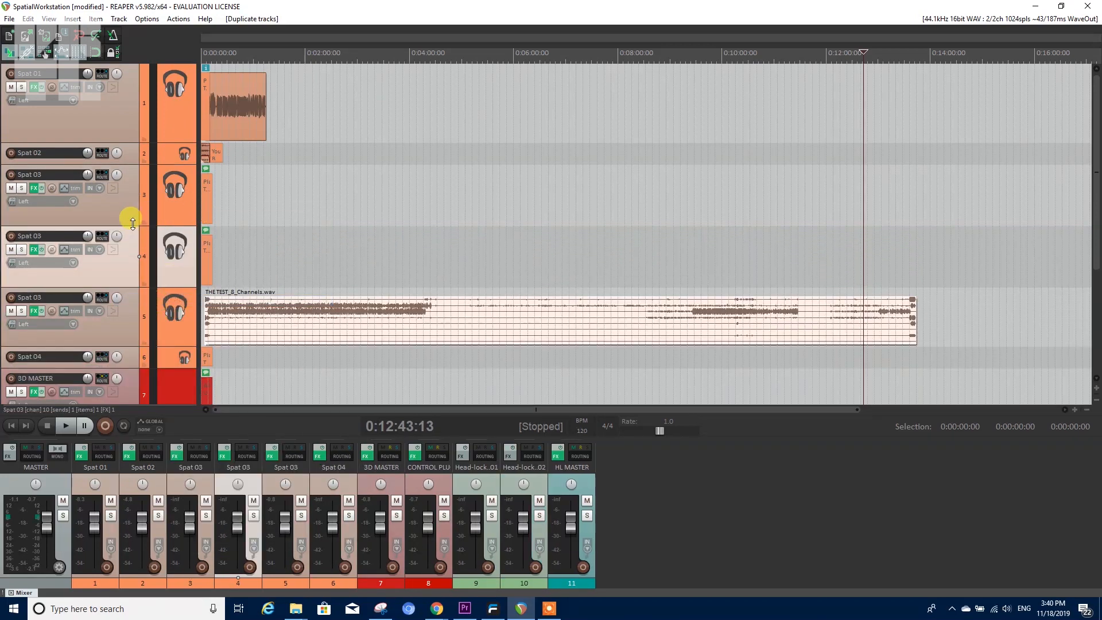
- Replace the FB360 Spatialiser on the duplicated Spat 03 track with the FB360 Converter (ambiX) plugin
{"action": "left_click", "coordinate": [34, 251]}
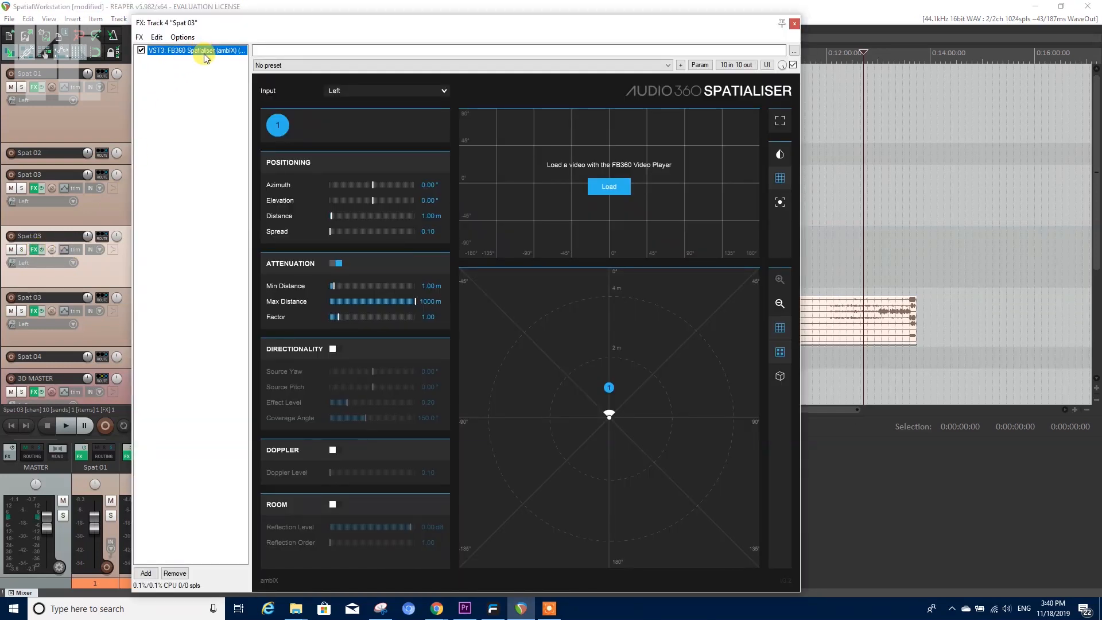
{"action": "key", "text": "Delete"}
{"action": "left_click", "coordinate": [145, 573]}
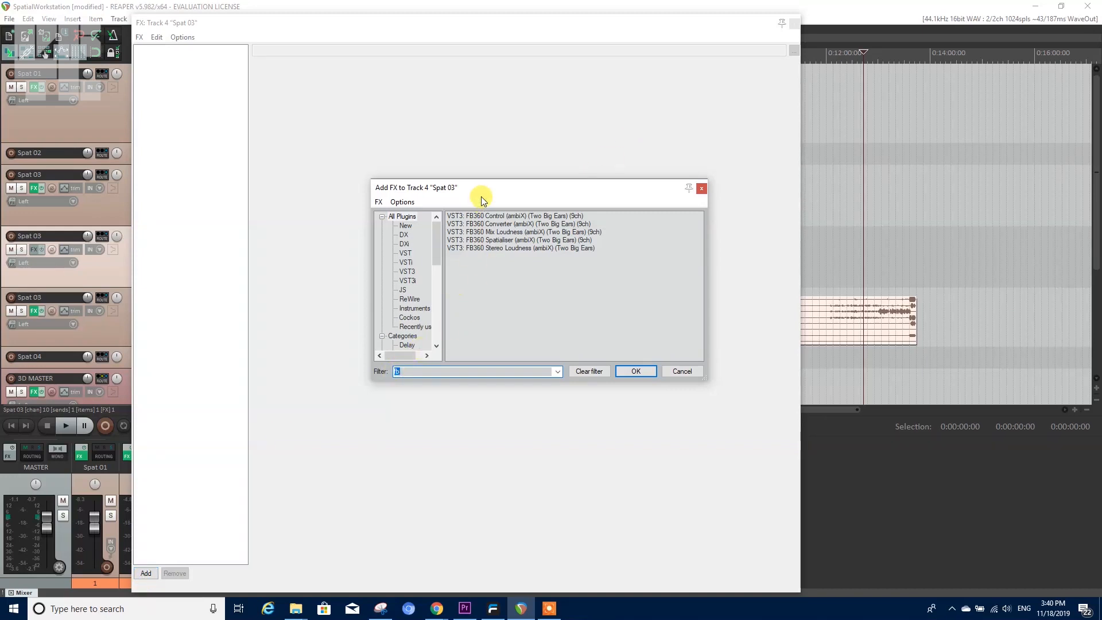
{"action": "double_click", "coordinate": [505, 224]}
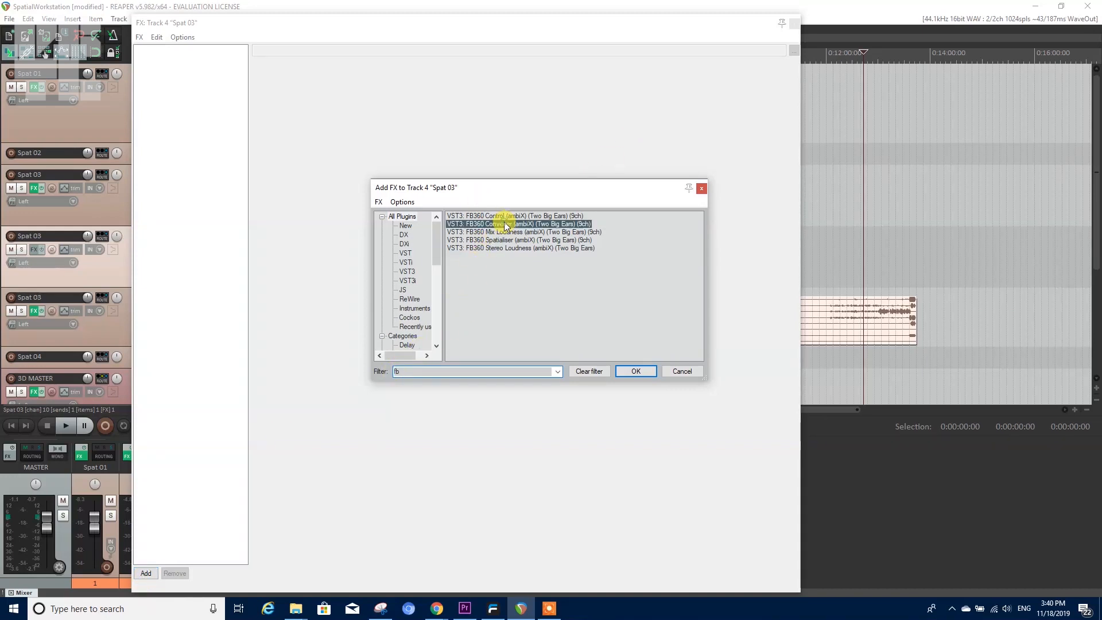
- Open the FB360 Converter on the track with the 8-channel WAV and start playback from about 0:12:19
{"action": "left_click", "coordinate": [34, 311]}
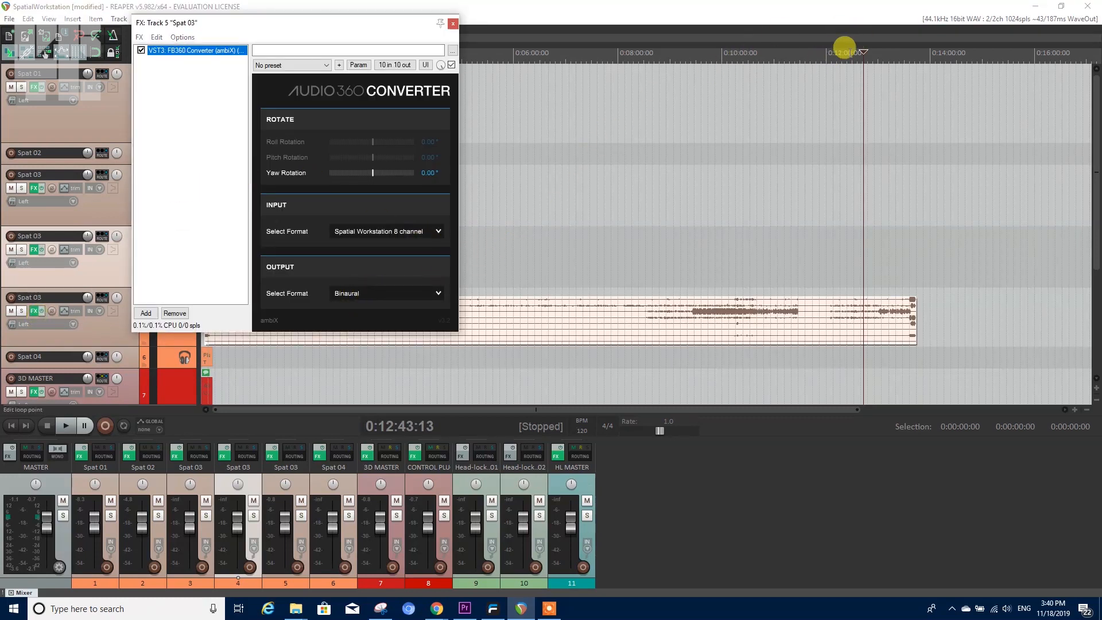
{"action": "left_click", "coordinate": [849, 50]}
{"action": "left_click", "coordinate": [843, 52]}
{"action": "key", "text": "space"}
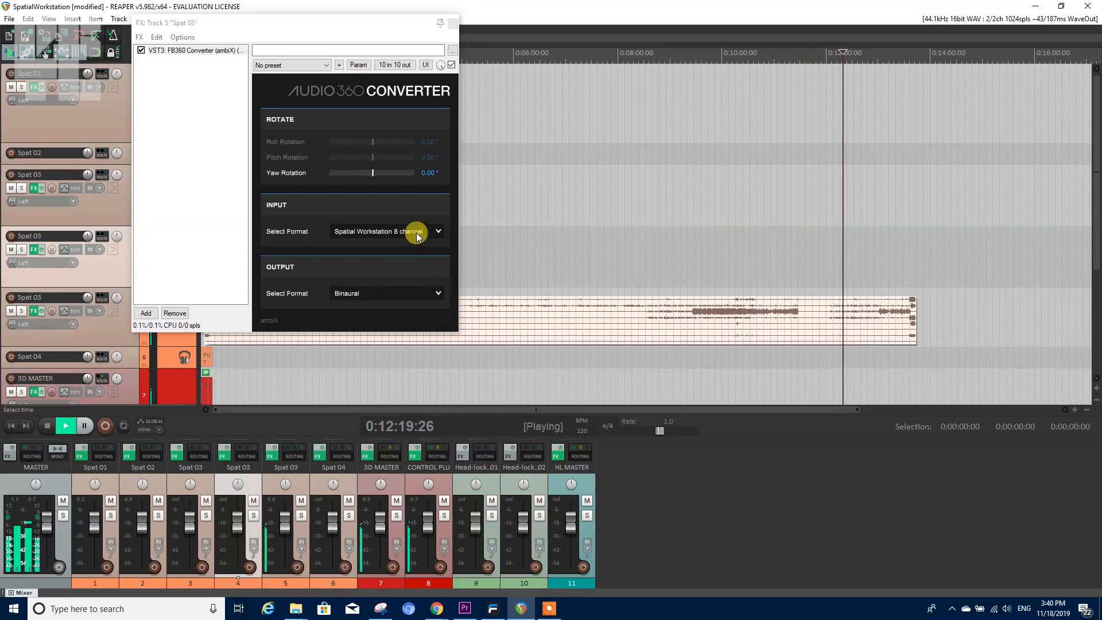
- Try B-Format ambiX 2nd order as the converter's input format and restore Spatial Workstation 8 channel
{"action": "left_click", "coordinate": [413, 231]}
{"action": "left_click", "coordinate": [416, 240]}
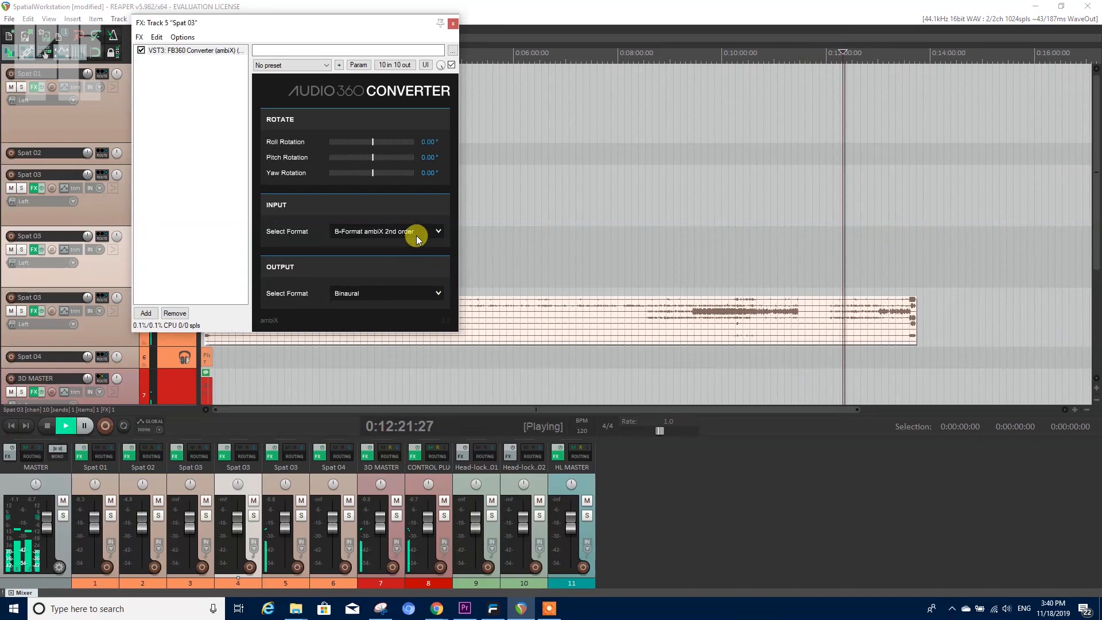
{"action": "left_click", "coordinate": [425, 240]}
{"action": "left_click", "coordinate": [425, 265]}
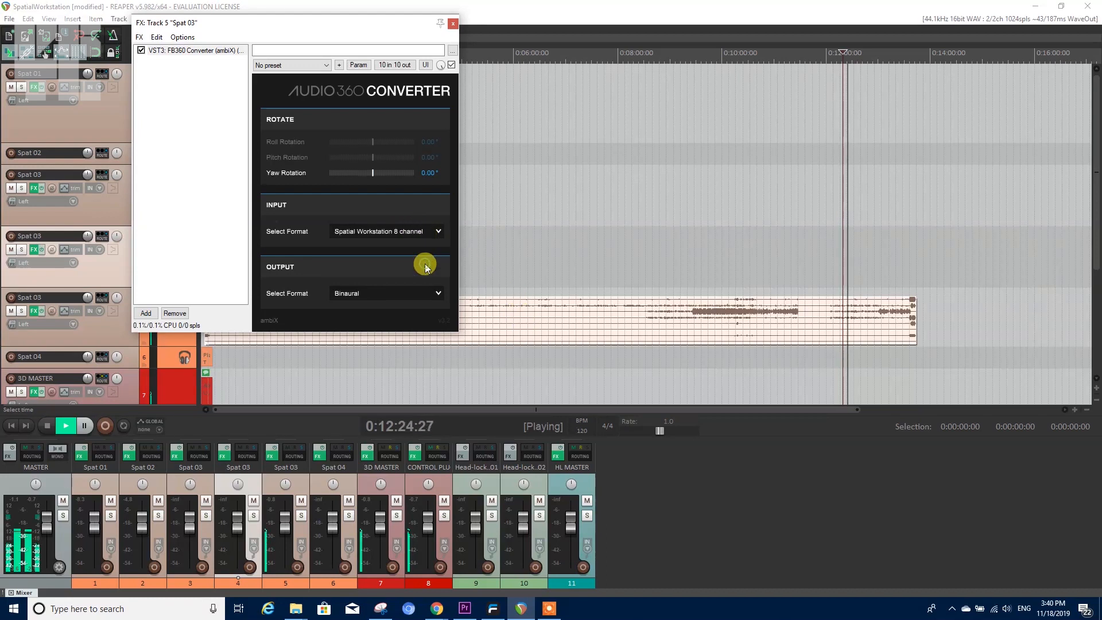
- Set the converter's output format to Spatial Workstation 8 channel
{"action": "left_click", "coordinate": [439, 294]}
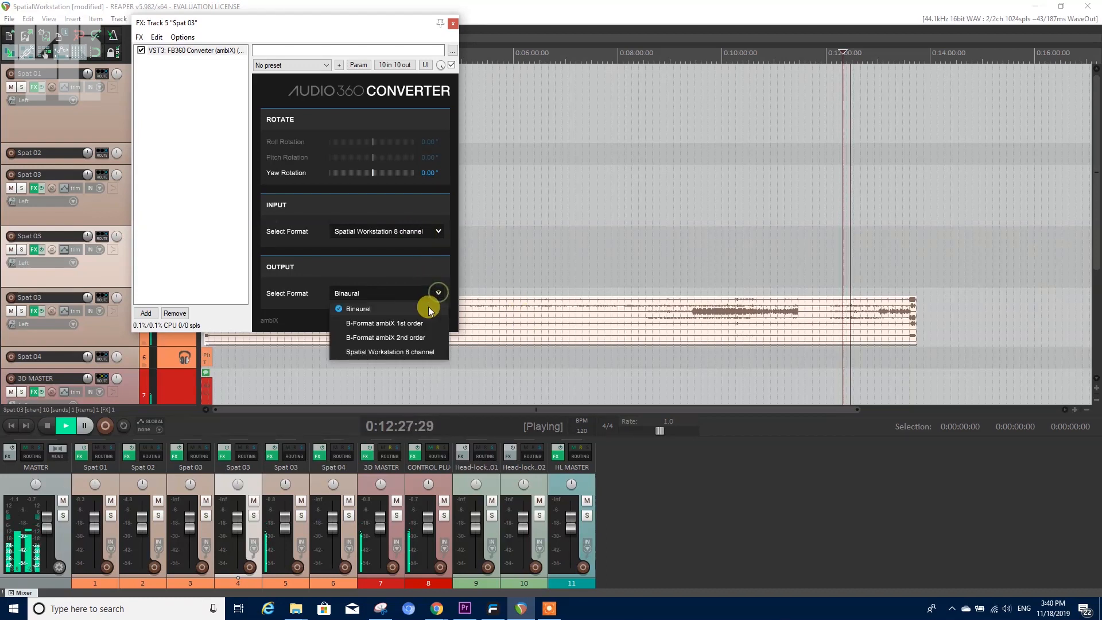
{"action": "left_click", "coordinate": [426, 352]}
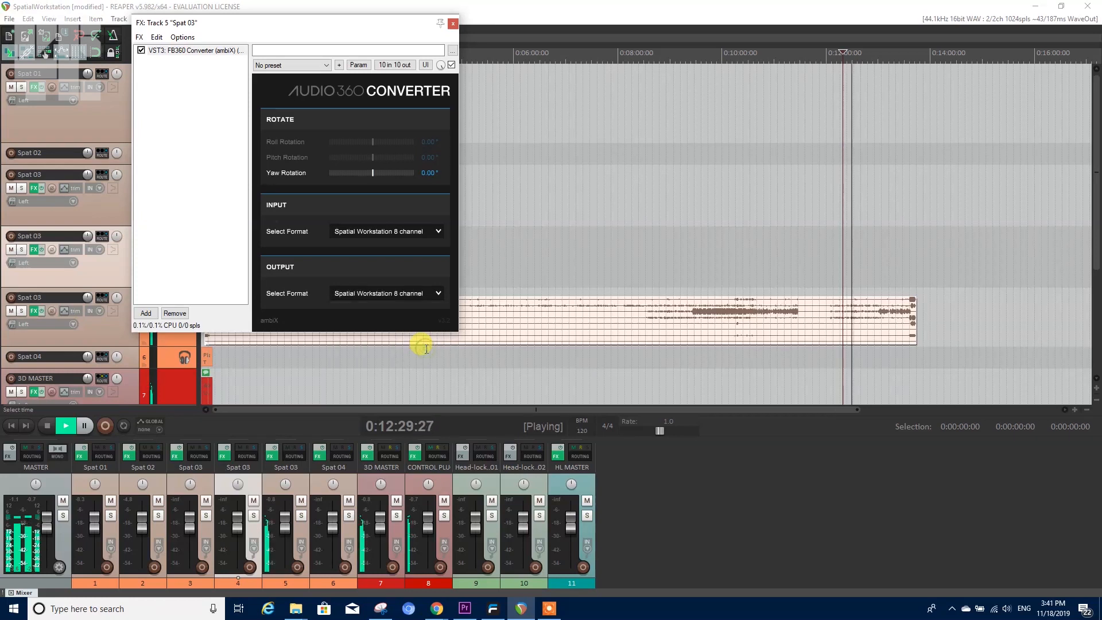
- Compare B-Format ambiX 2nd order and Binaural as the converter's output format during playback, ending on Spatial Workstation 8 channel
{"action": "left_click", "coordinate": [438, 295]}
{"action": "left_click", "coordinate": [427, 336]}
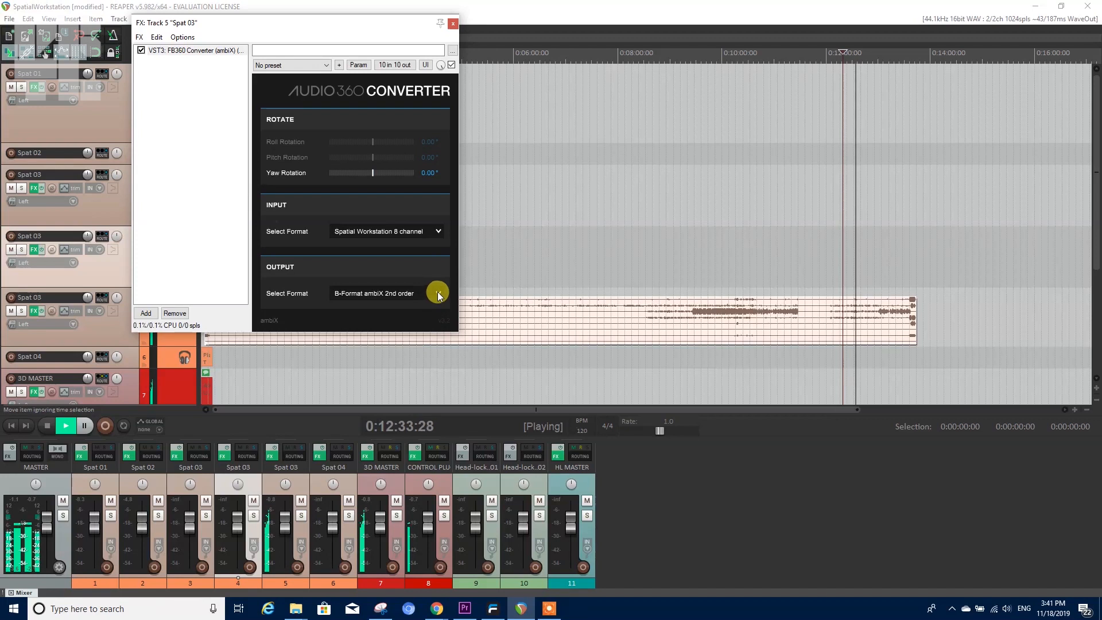
{"action": "left_click", "coordinate": [439, 295]}
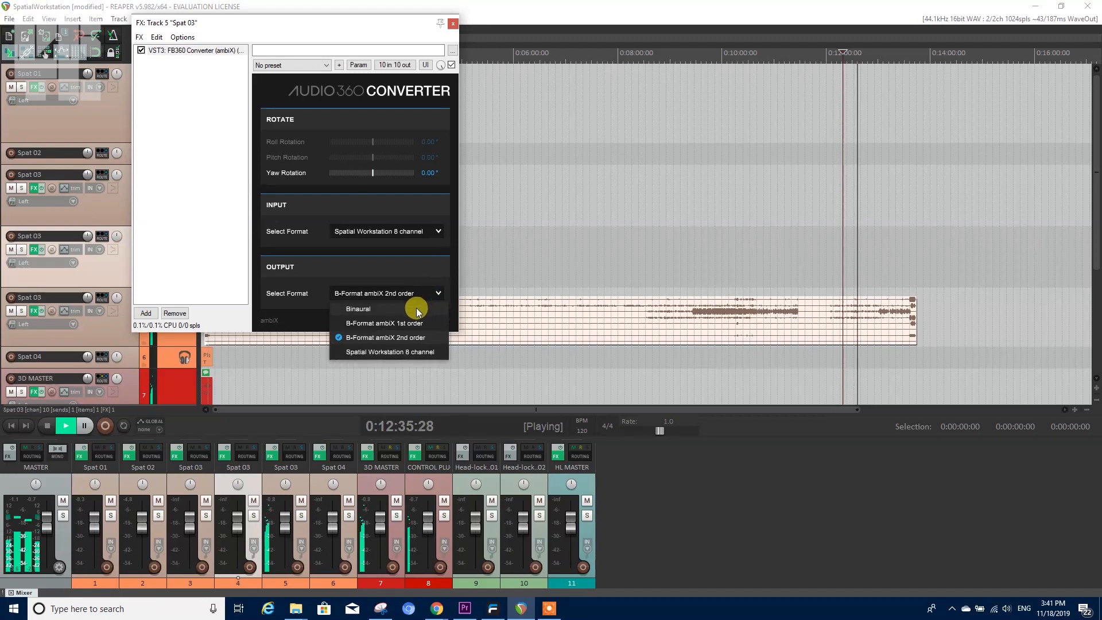
{"action": "left_click", "coordinate": [417, 310]}
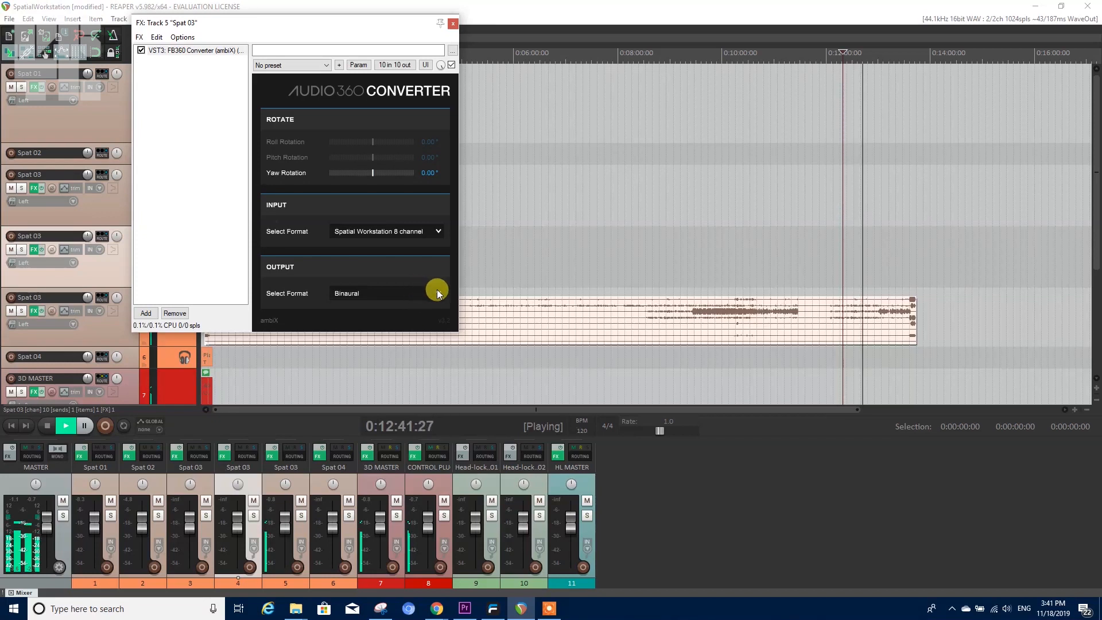
{"action": "left_click", "coordinate": [431, 292]}
{"action": "left_click", "coordinate": [423, 338]}
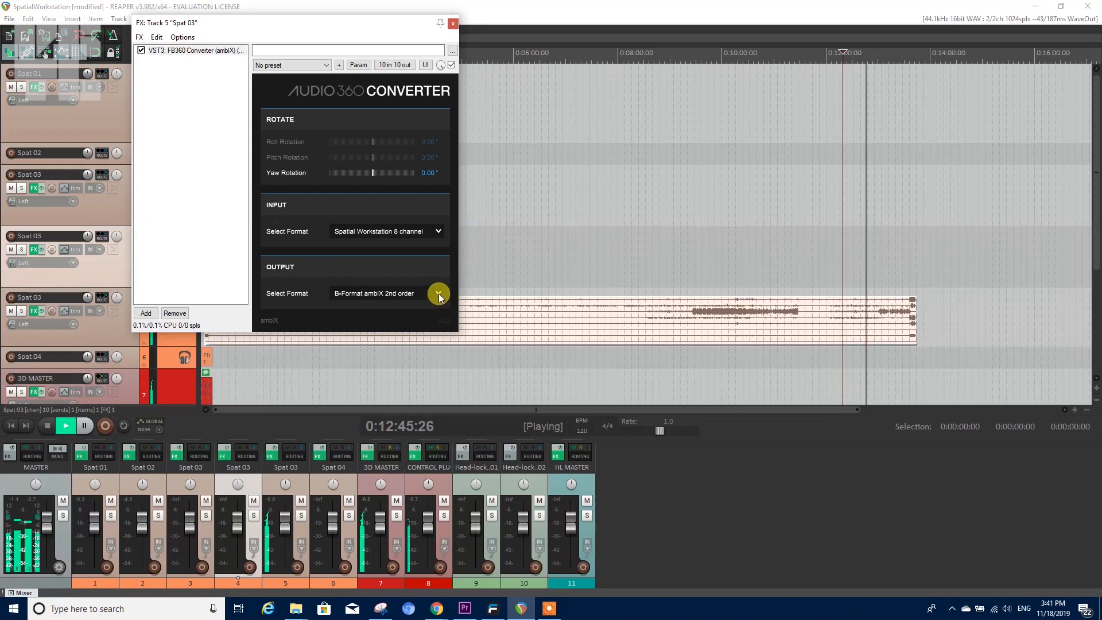
{"action": "left_click", "coordinate": [439, 294]}
{"action": "left_click", "coordinate": [425, 352]}
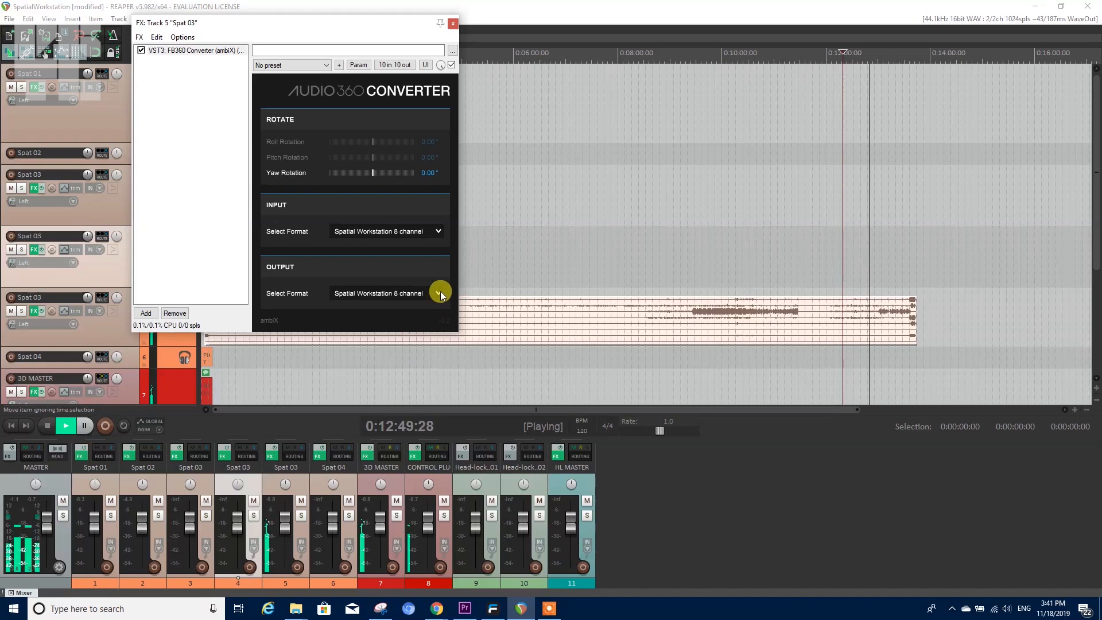
- Stop playback and inspect the input and output formats of the FB360 Converter on the 3D MASTER track
{"action": "key", "text": "space"}
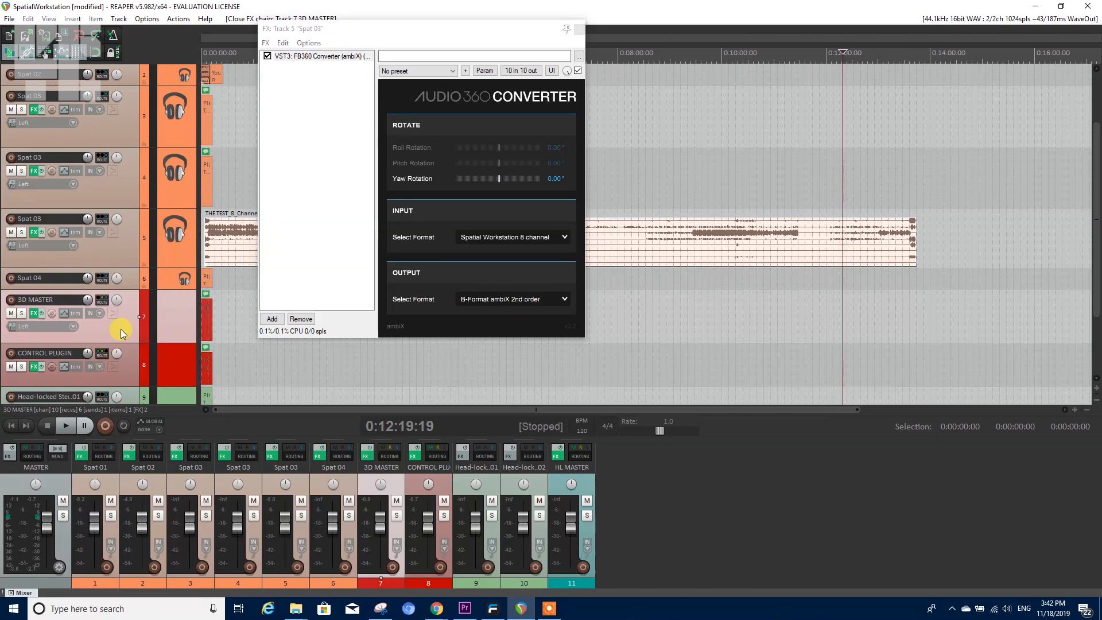
{"action": "left_click", "coordinate": [35, 313]}
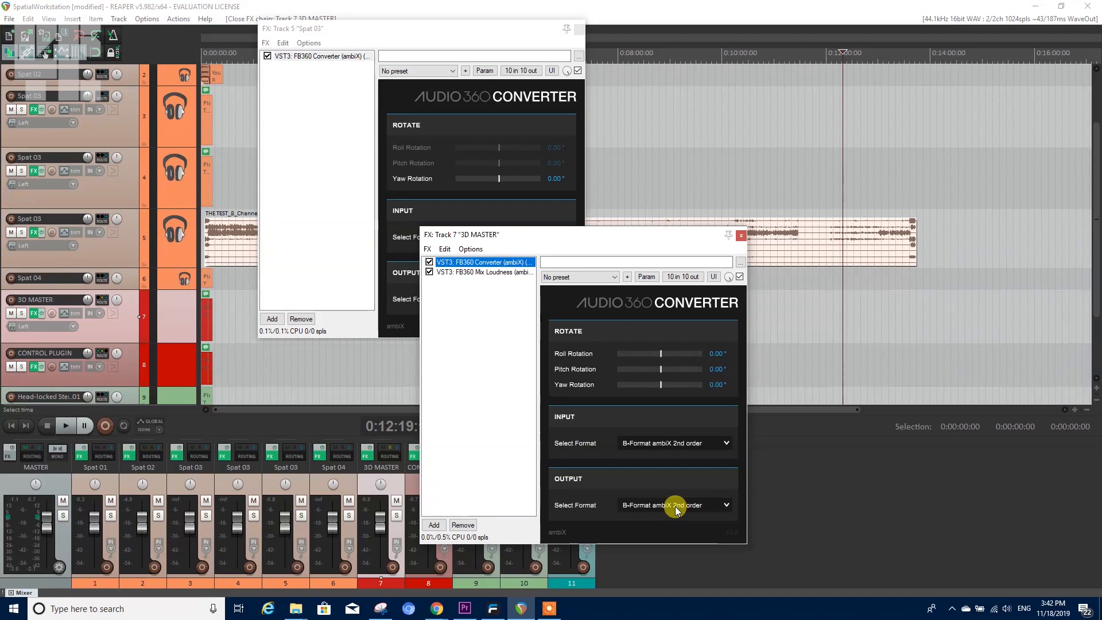
{"action": "left_click", "coordinate": [742, 236]}
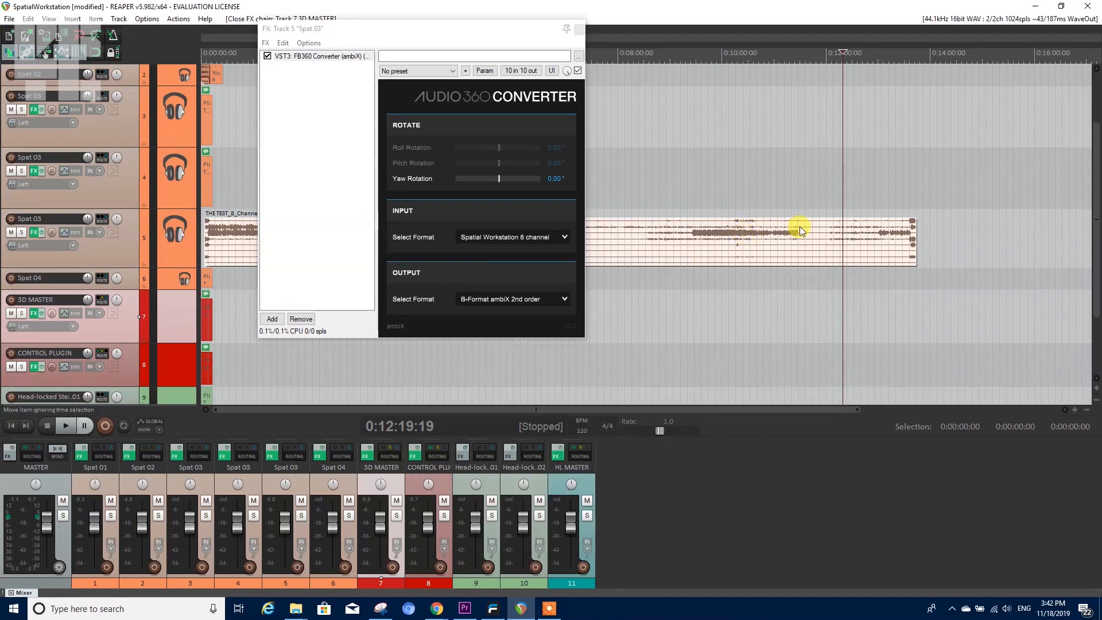
- Switch the Spat 03 converter's output through Binaural, B-Format ambiX 1st order, 2nd order and Spatial Workstation 8 channel during playback
{"action": "key", "text": "space"}
{"action": "left_click", "coordinate": [566, 298]}
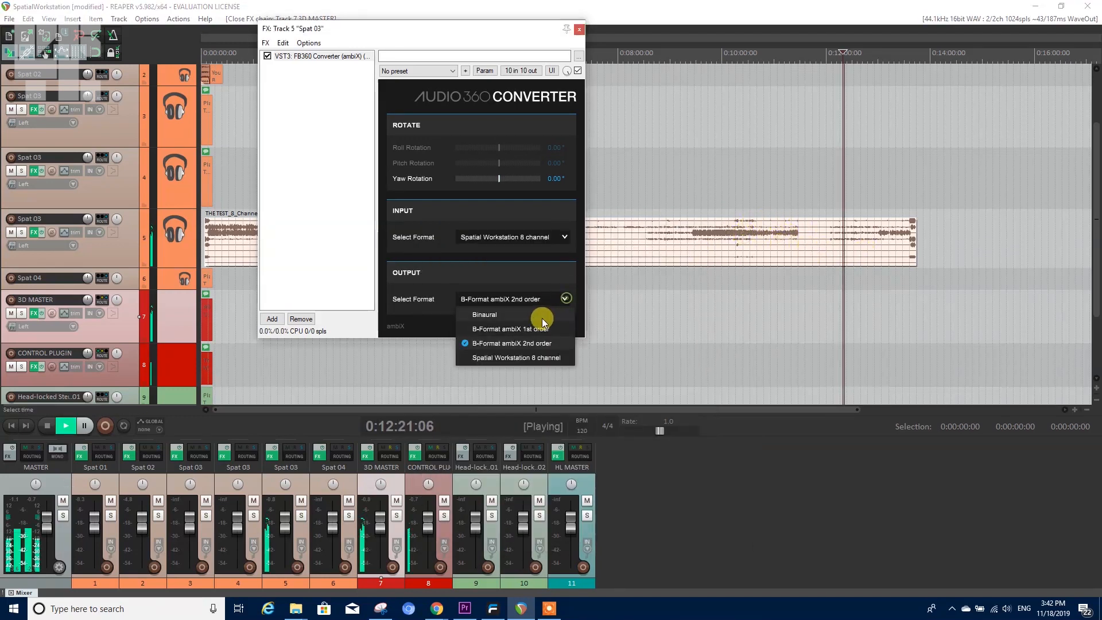
{"action": "left_click", "coordinate": [494, 314]}
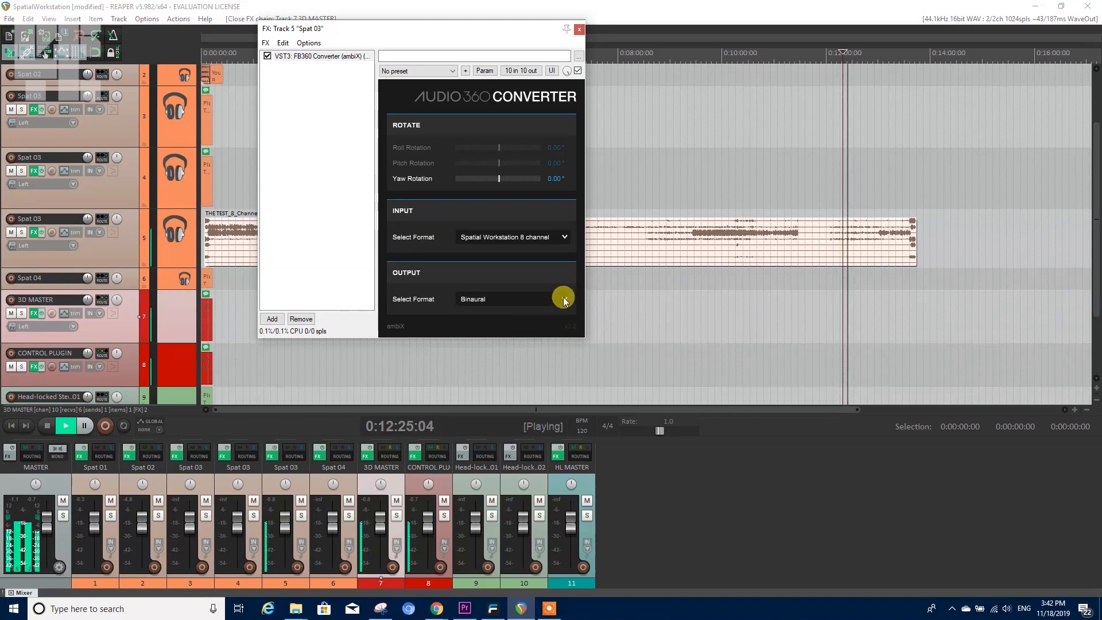
{"action": "left_click", "coordinate": [565, 299]}
{"action": "left_click", "coordinate": [545, 324]}
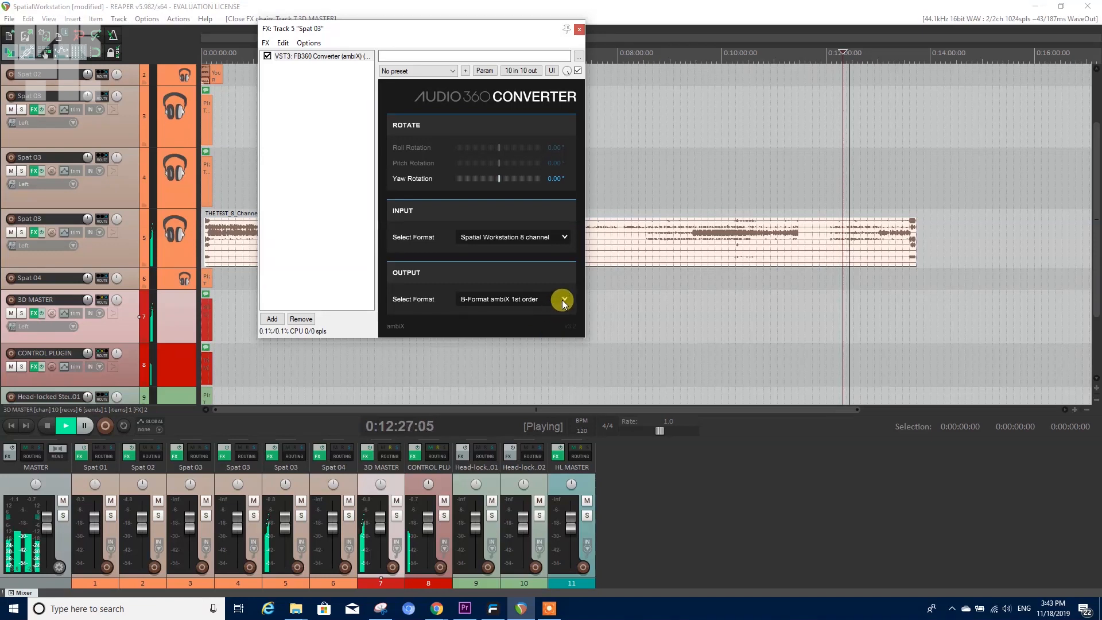
{"action": "left_click", "coordinate": [564, 300]}
{"action": "left_click", "coordinate": [552, 343]}
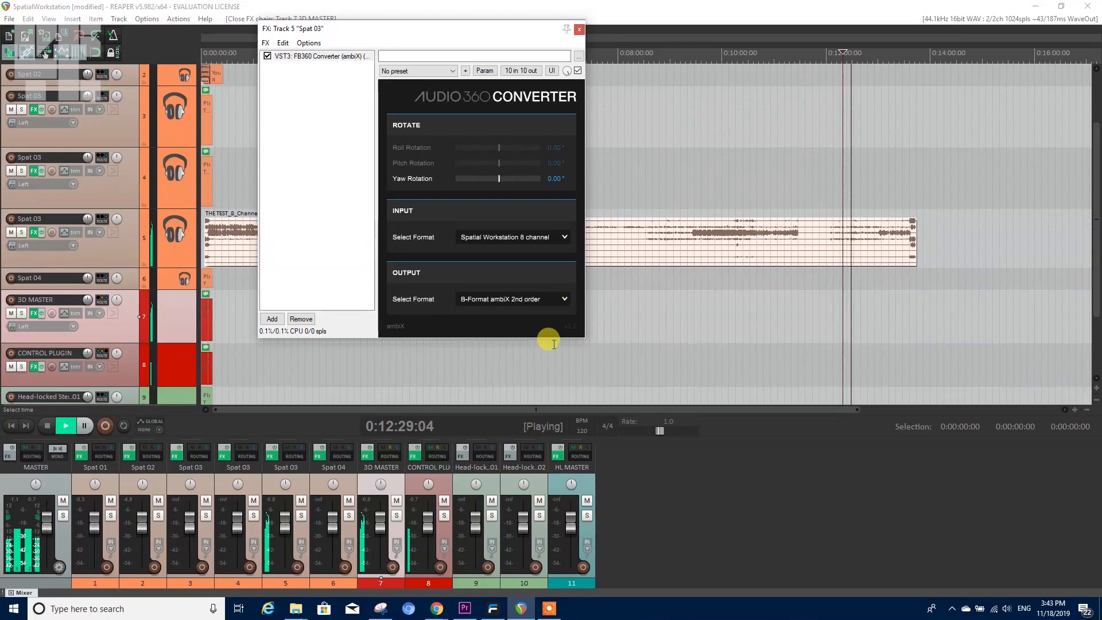
{"action": "left_click", "coordinate": [564, 300]}
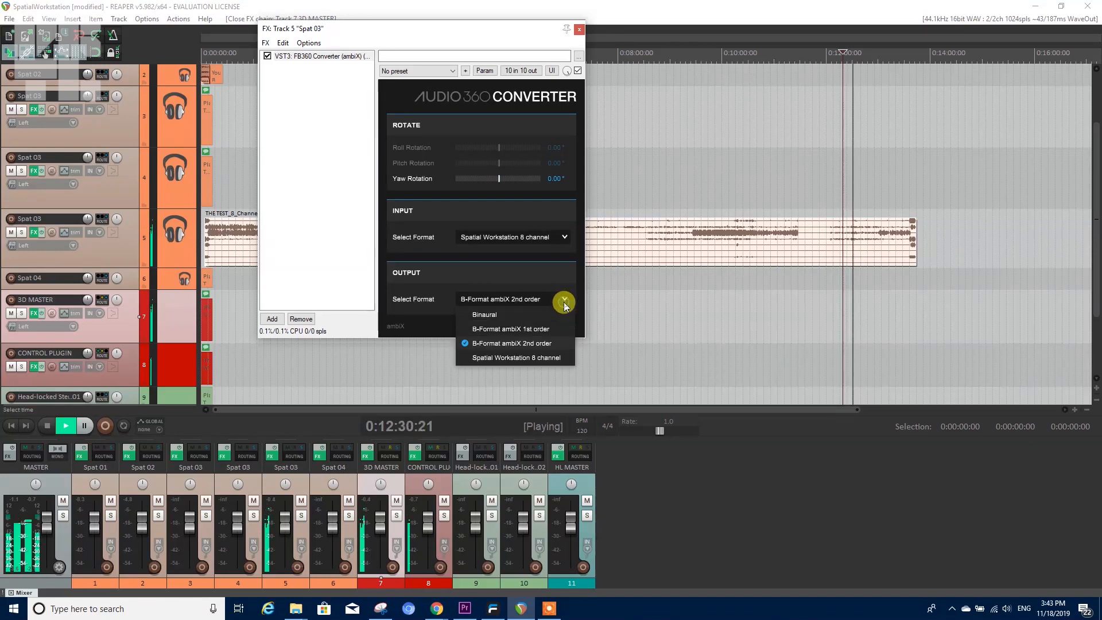
{"action": "left_click", "coordinate": [549, 357]}
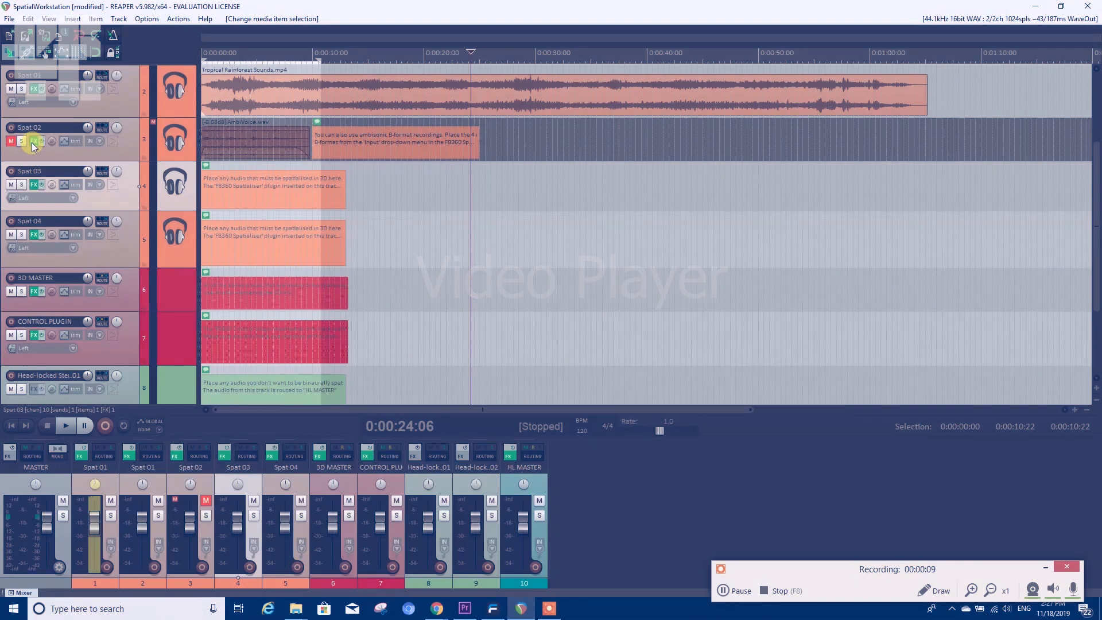
- Launch the FB360 Video Player from the Spat 02 track's Spatialiser and load a video from the Desktop folder
{"action": "left_click", "coordinate": [34, 140]}
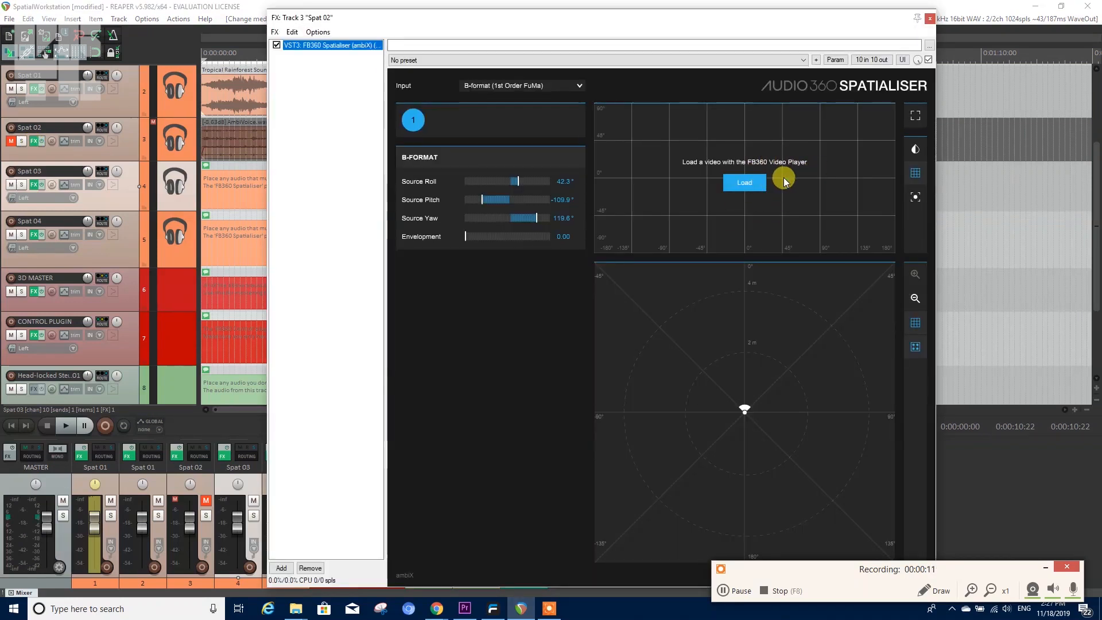
{"action": "left_click", "coordinate": [752, 183]}
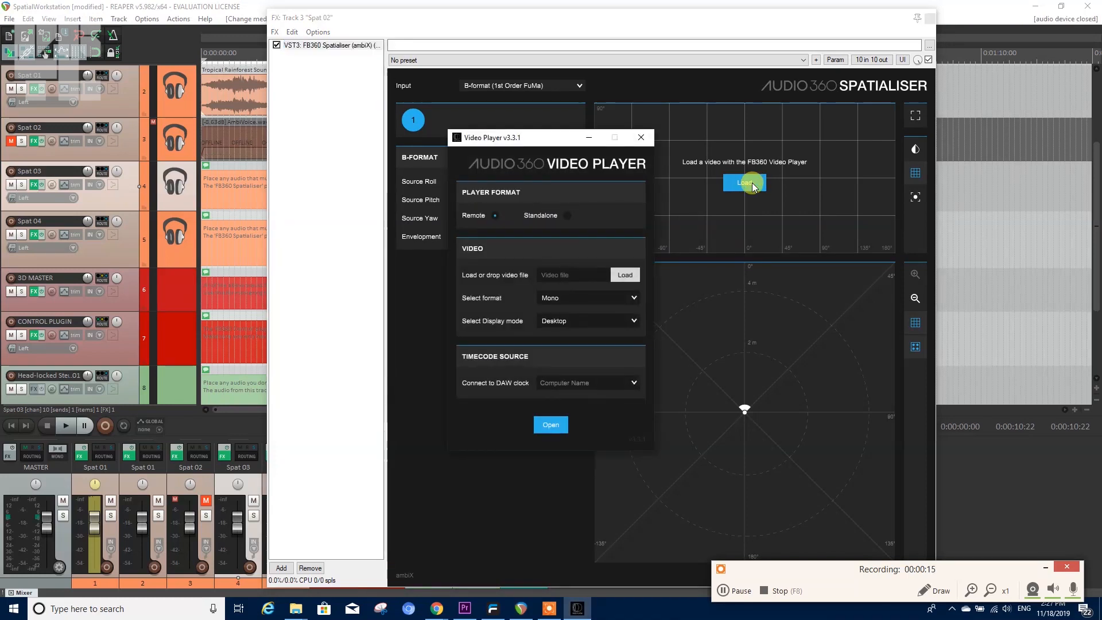
{"action": "left_click", "coordinate": [622, 344]}
{"action": "scroll", "coordinate": [368, 310], "scroll_direction": "down", "scroll_amount": 5}
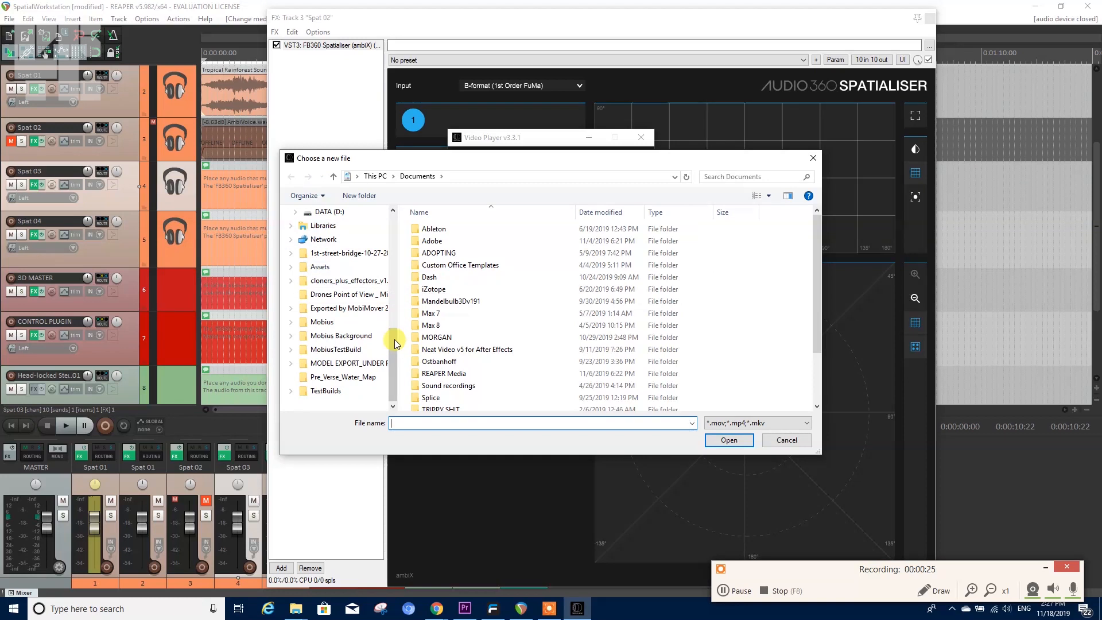
{"action": "left_click_drag", "start_coordinate": [386, 349], "coordinate": [394, 287]}
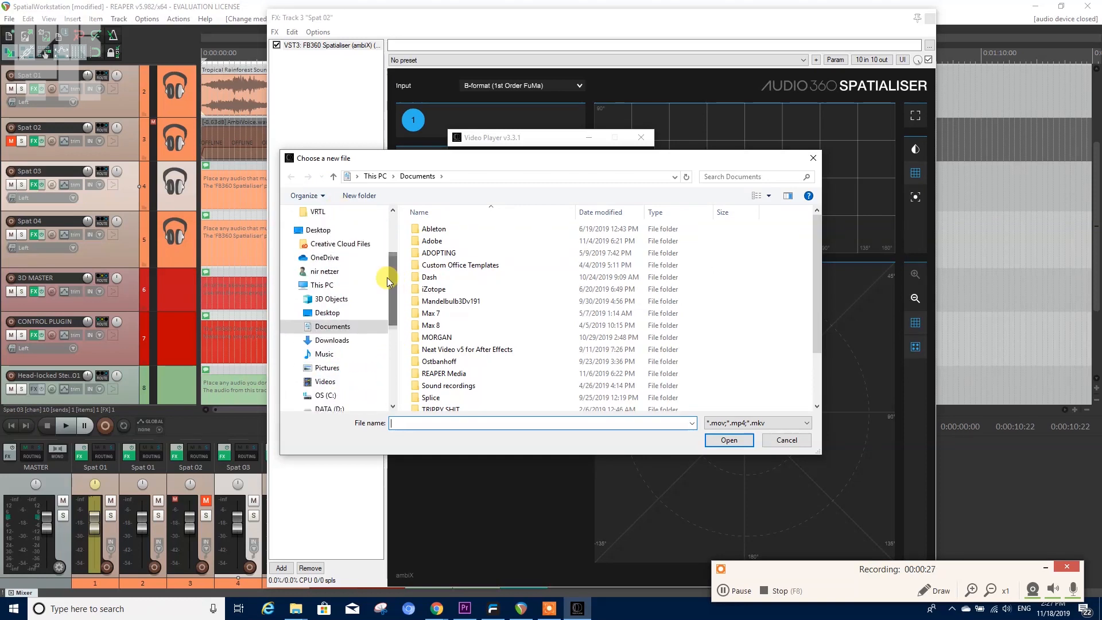
{"action": "left_click", "coordinate": [327, 313]}
{"action": "scroll", "coordinate": [484, 379], "scroll_direction": "down", "scroll_amount": 5}
{"action": "double_click", "coordinate": [457, 392]}
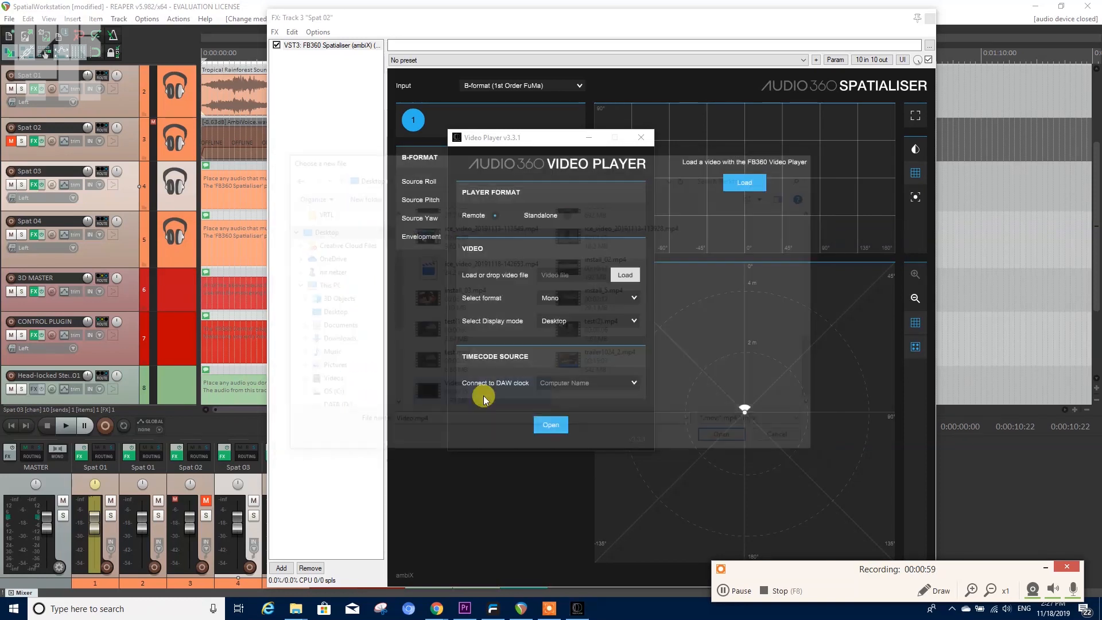
{"action": "left_click", "coordinate": [580, 411]}
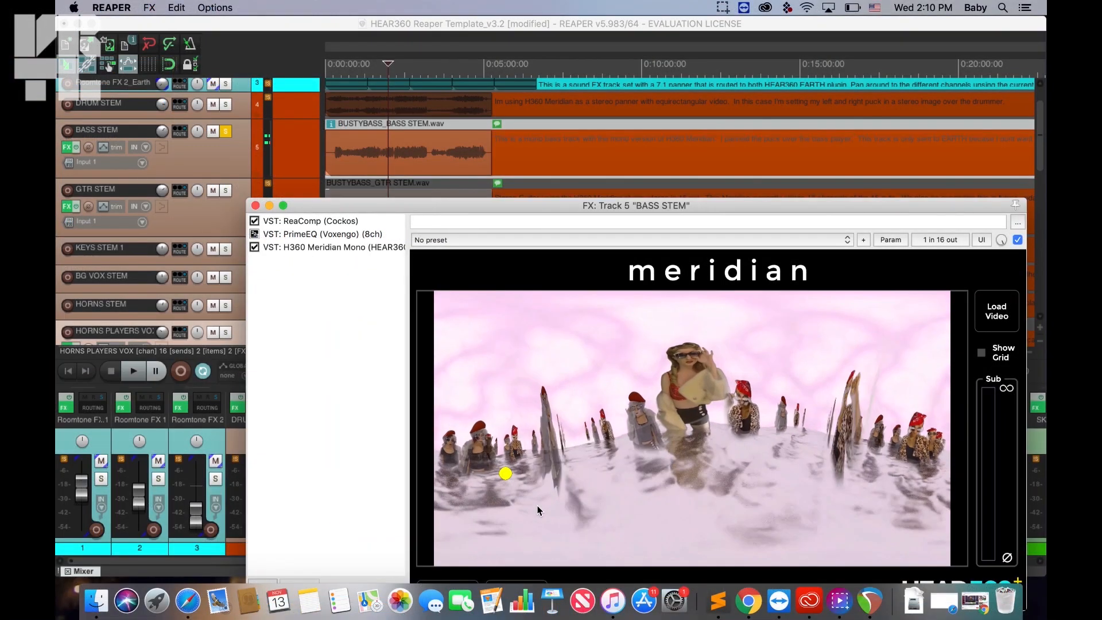
- Play the Spatial Workstation project briefly from near the start and stop it
{"action": "key", "text": "space"}
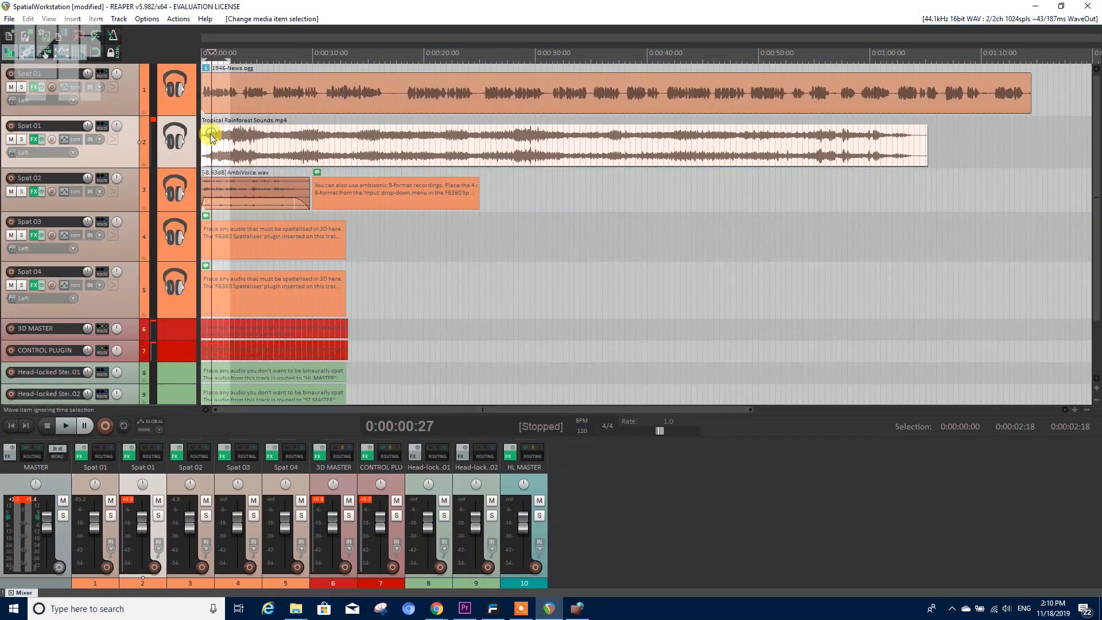
{"action": "key", "text": "space"}
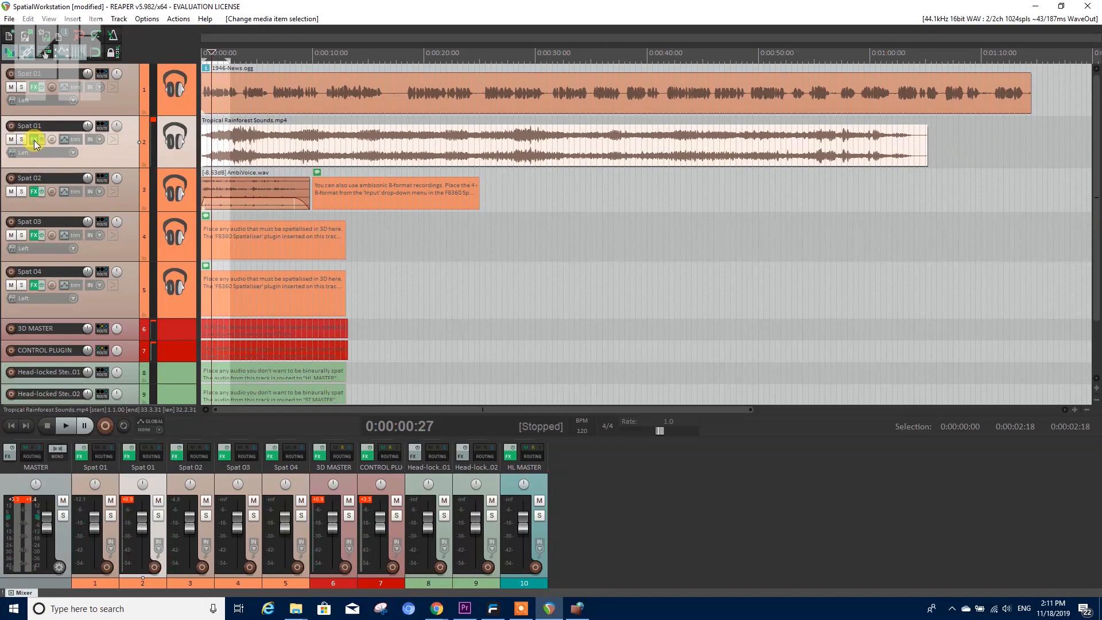
- Add JS: Volume Adjustment to the Tropical Rainforest Sounds track and place it before the FB360 Spatialiser
{"action": "left_click", "coordinate": [33, 140]}
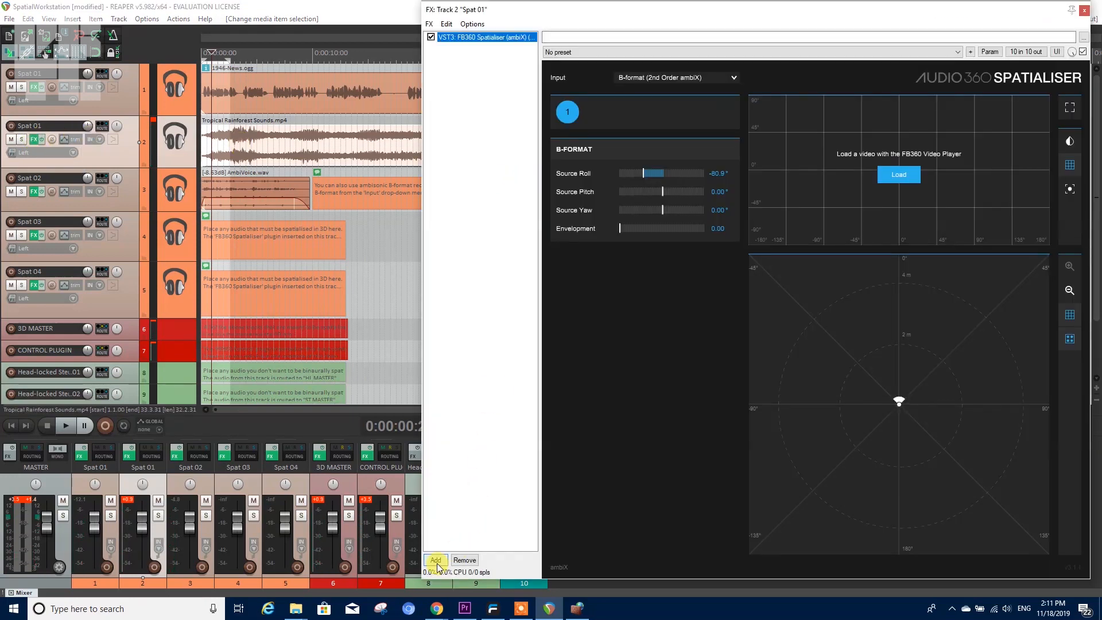
{"action": "left_click", "coordinate": [436, 560]}
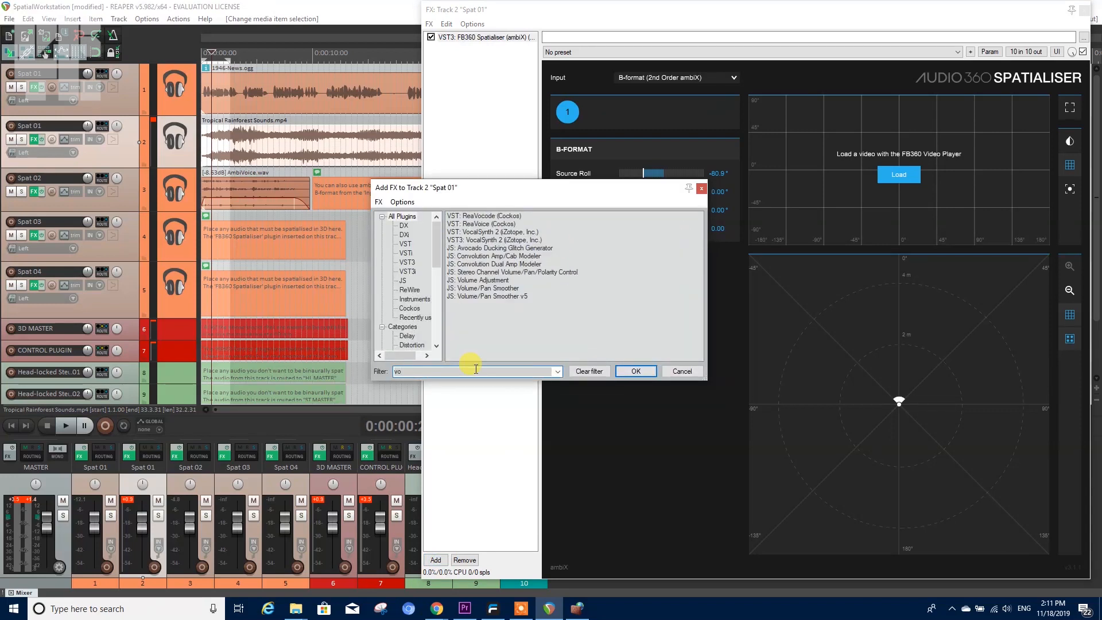
{"action": "left_click", "coordinate": [636, 372]}
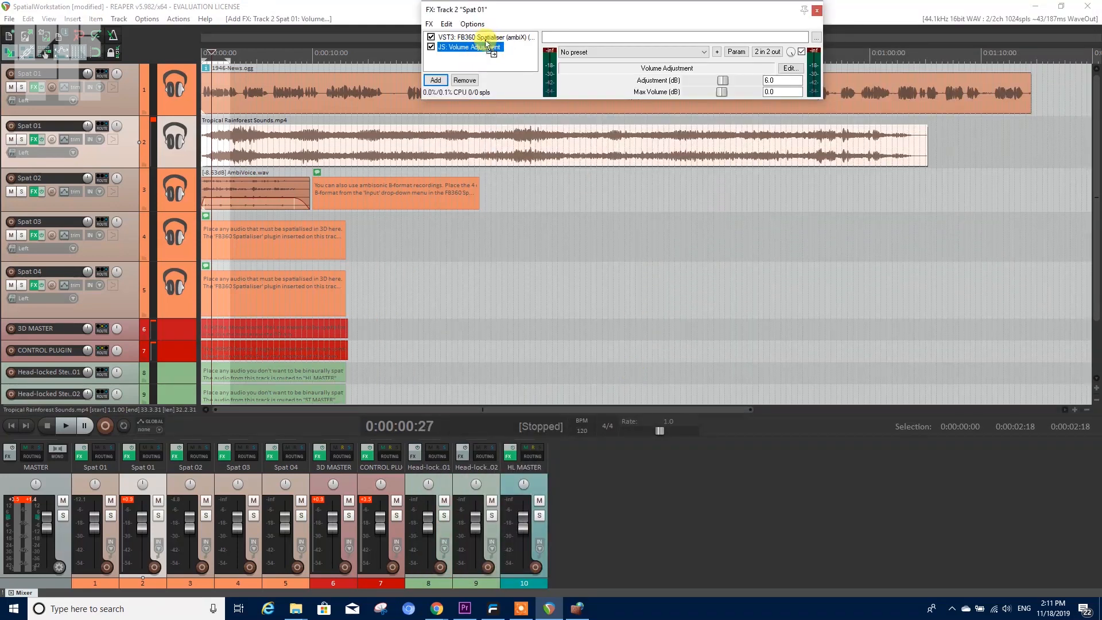
{"action": "left_click_drag", "start_coordinate": [486, 39], "coordinate": [488, 38]}
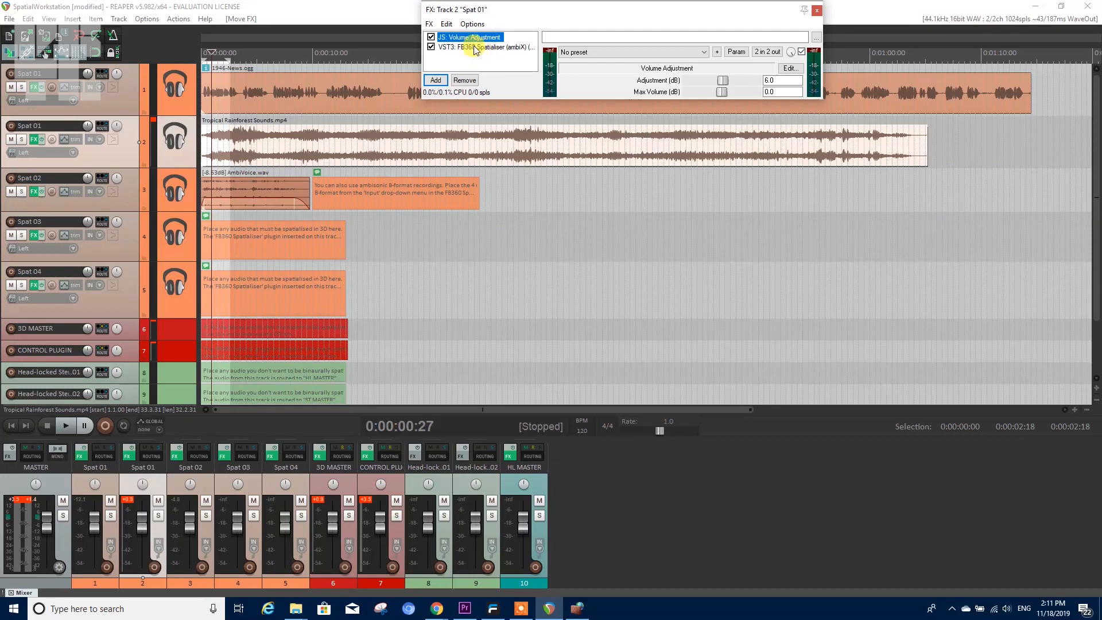
{"action": "left_click", "coordinate": [485, 48]}
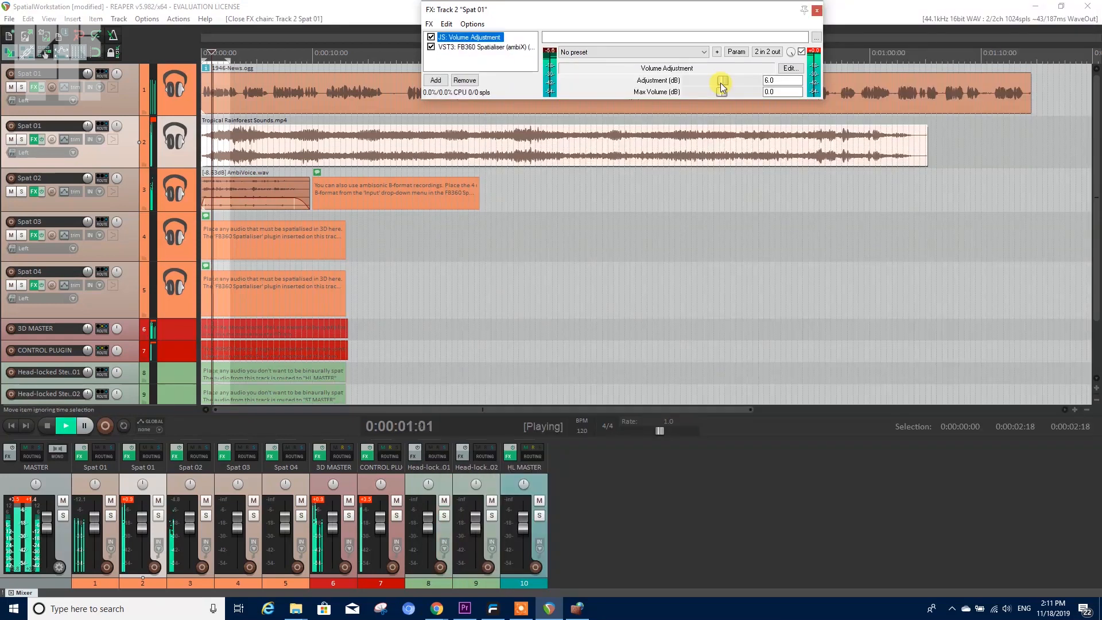
- Set the rainforest track's Volume Adjustment to -12 dB and mute the 1946-News and Spat 02 tracks
{"action": "left_click_drag", "start_coordinate": [721, 82], "coordinate": [716, 86]}
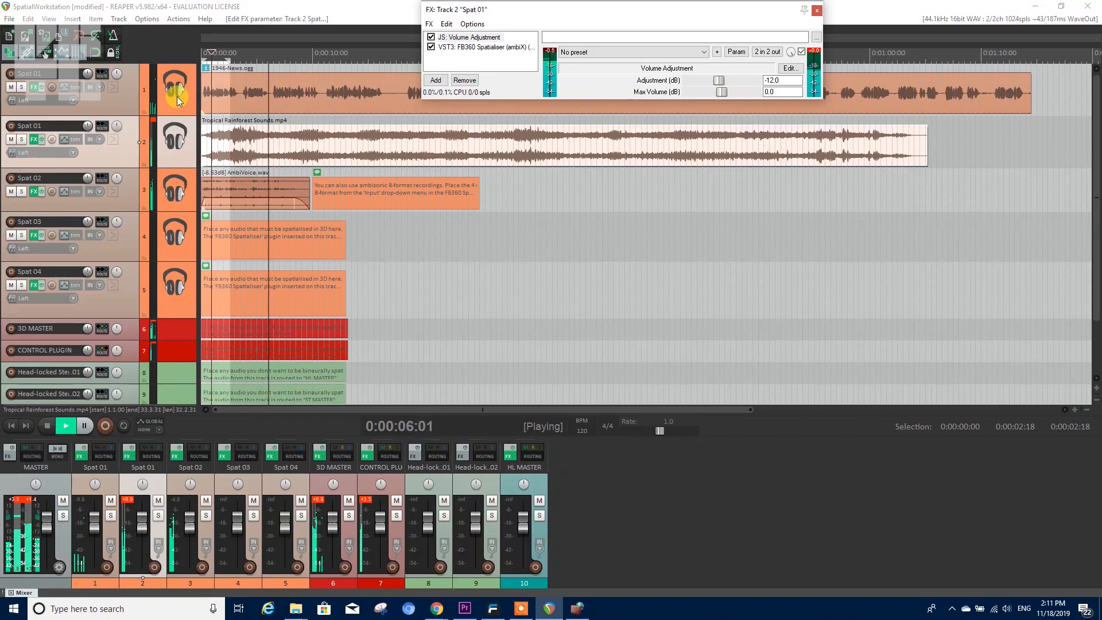
{"action": "left_click", "coordinate": [11, 87]}
{"action": "left_click", "coordinate": [11, 191]}
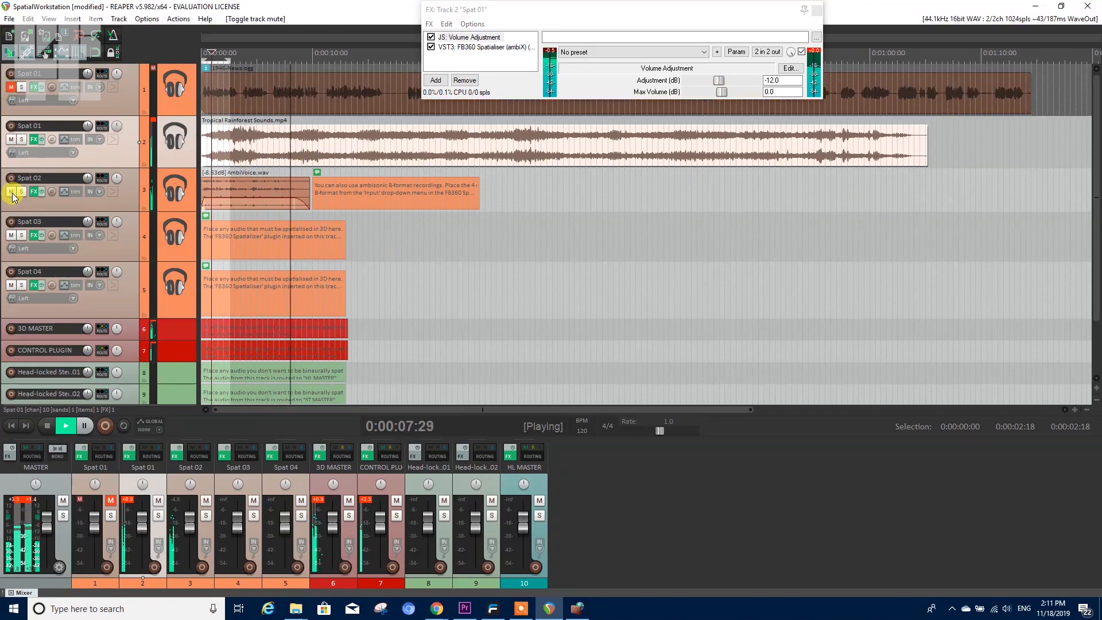
- Set the rainforest track's Spatialiser input to Stereo, stop playback and close the effects window
{"action": "left_click", "coordinate": [482, 47]}
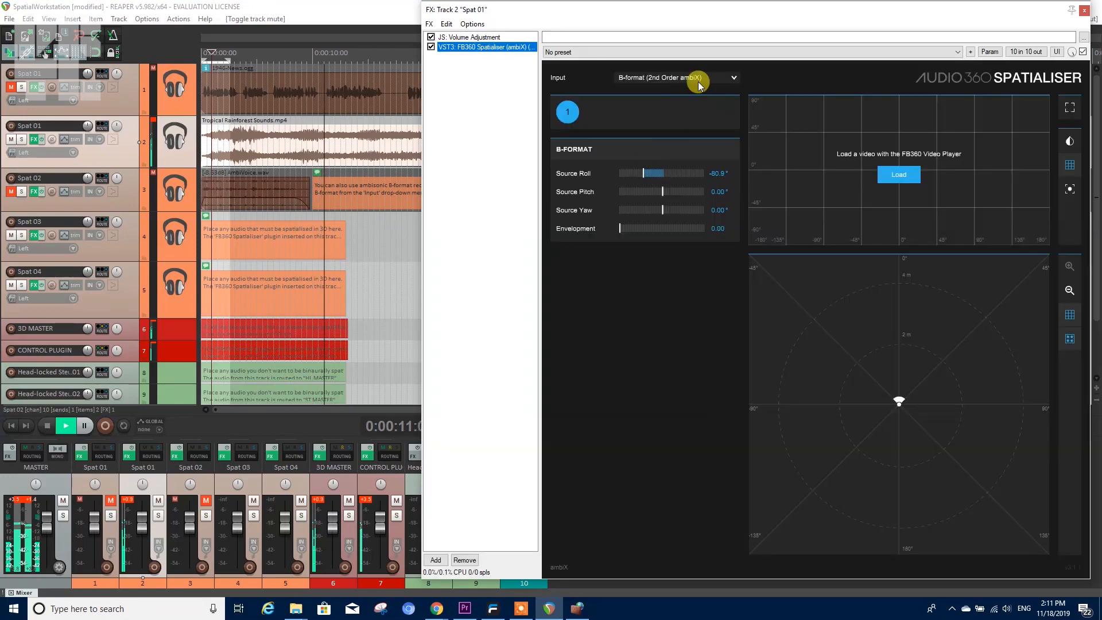
{"action": "left_click", "coordinate": [696, 77]}
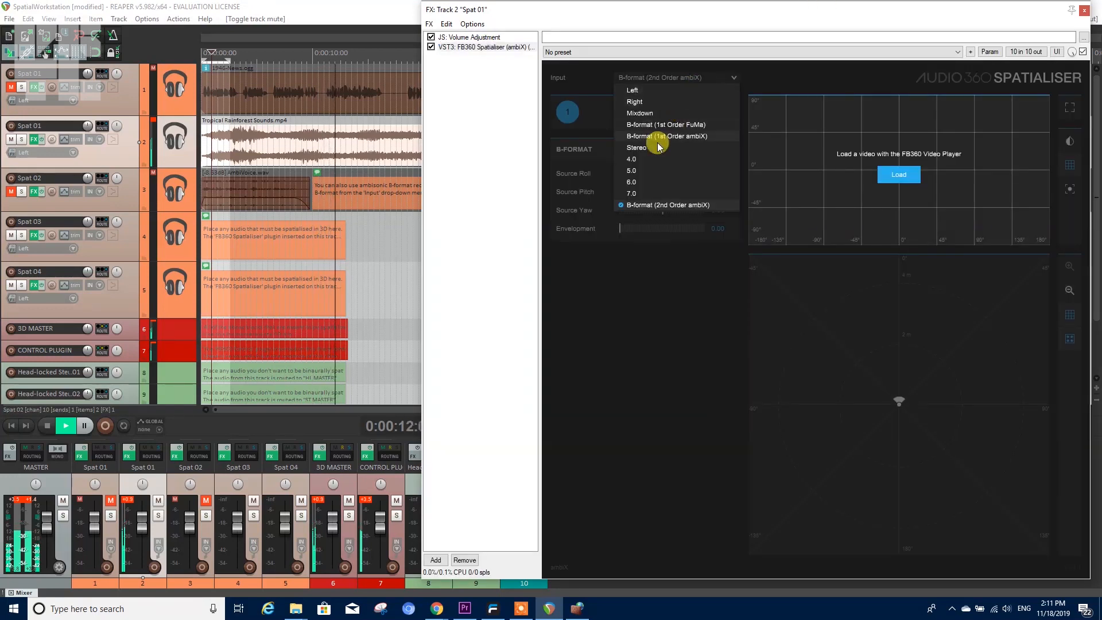
{"action": "left_click", "coordinate": [637, 147]}
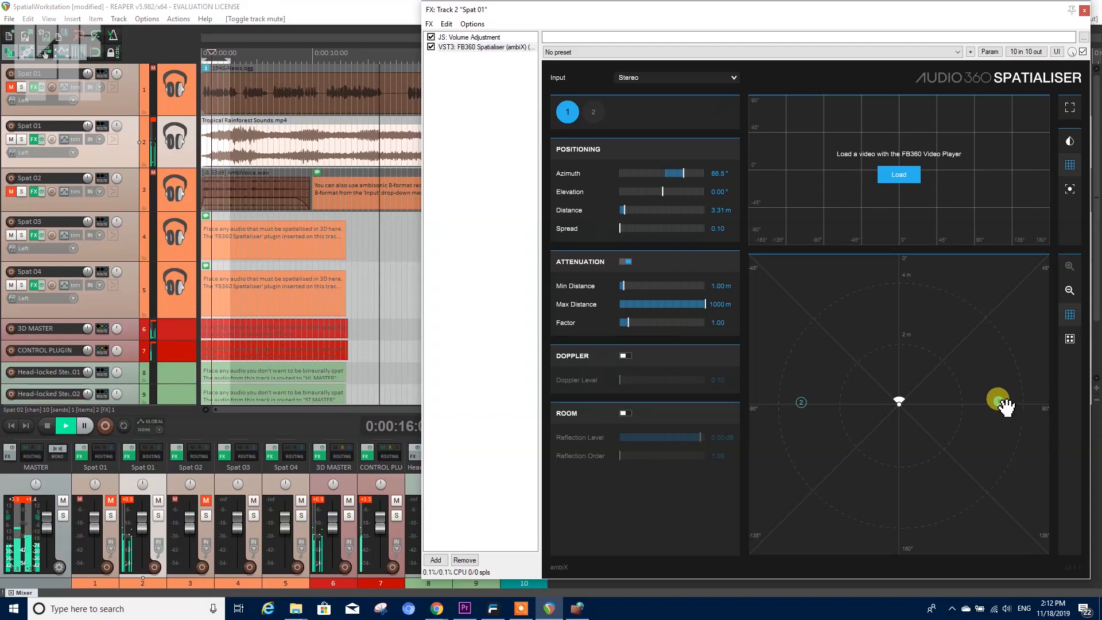
{"action": "key", "text": "space"}
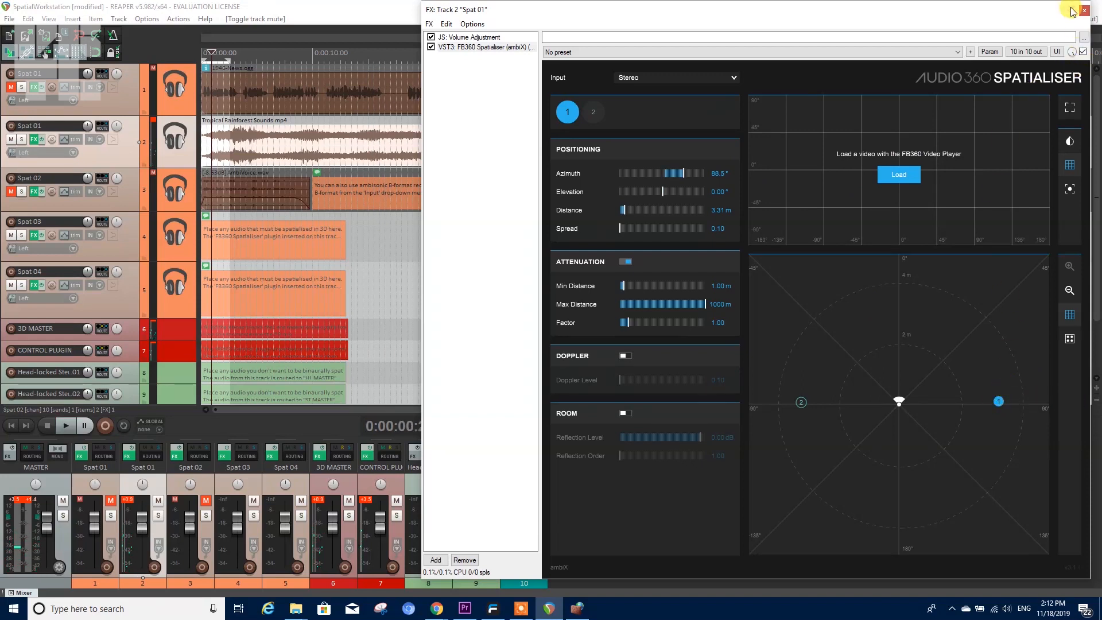
{"action": "left_click", "coordinate": [1084, 12]}
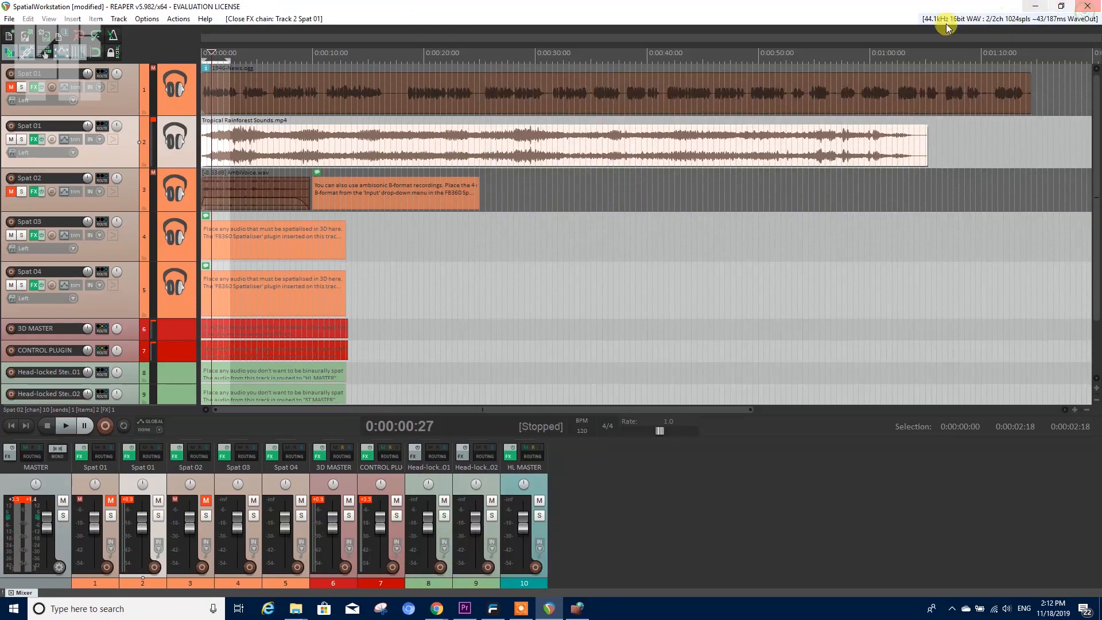
- Play the rainforest track, close its effects window, unmute the 1946-News track and stop playback
{"action": "left_click", "coordinate": [37, 147]}
{"action": "left_click", "coordinate": [476, 37]}
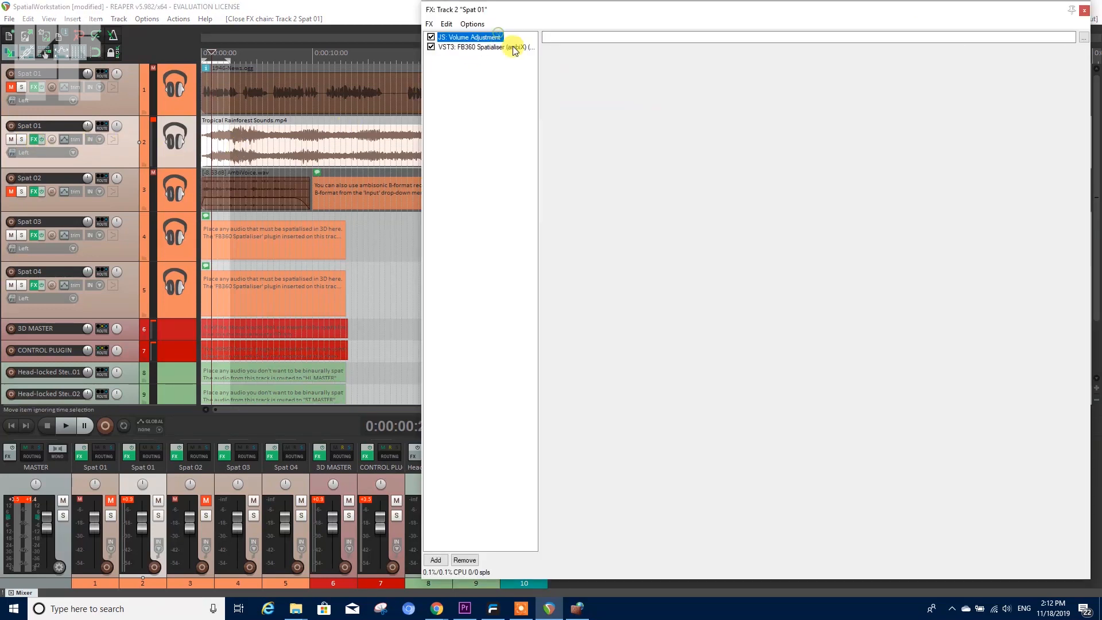
{"action": "key", "text": "space"}
{"action": "left_click_drag", "start_coordinate": [715, 82], "coordinate": [717, 80]}
{"action": "left_click", "coordinate": [816, 9]}
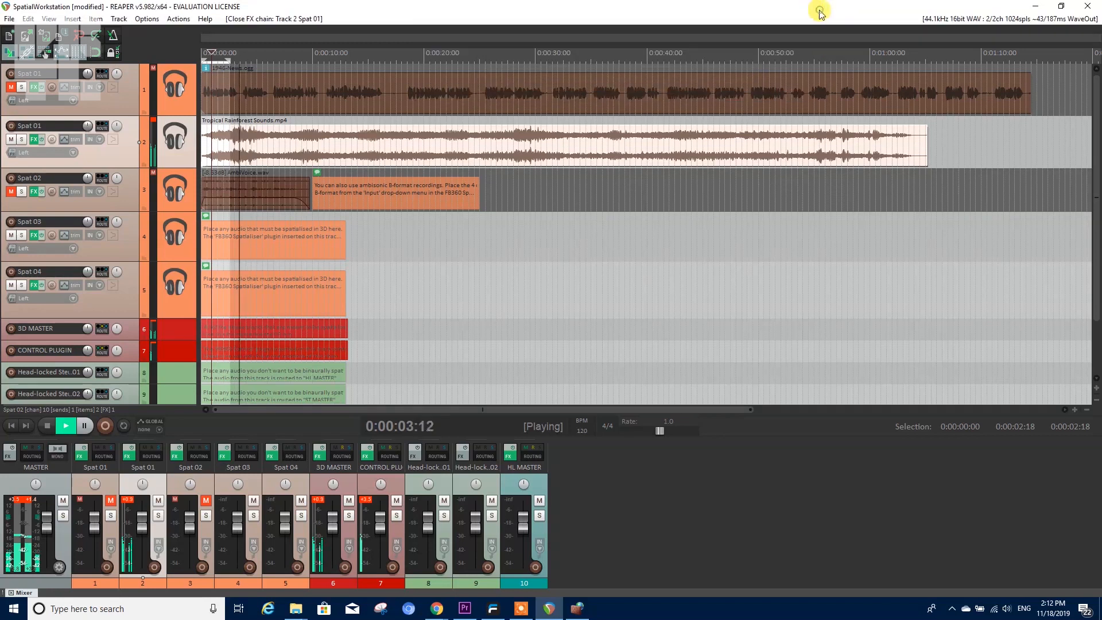
{"action": "left_click", "coordinate": [12, 87]}
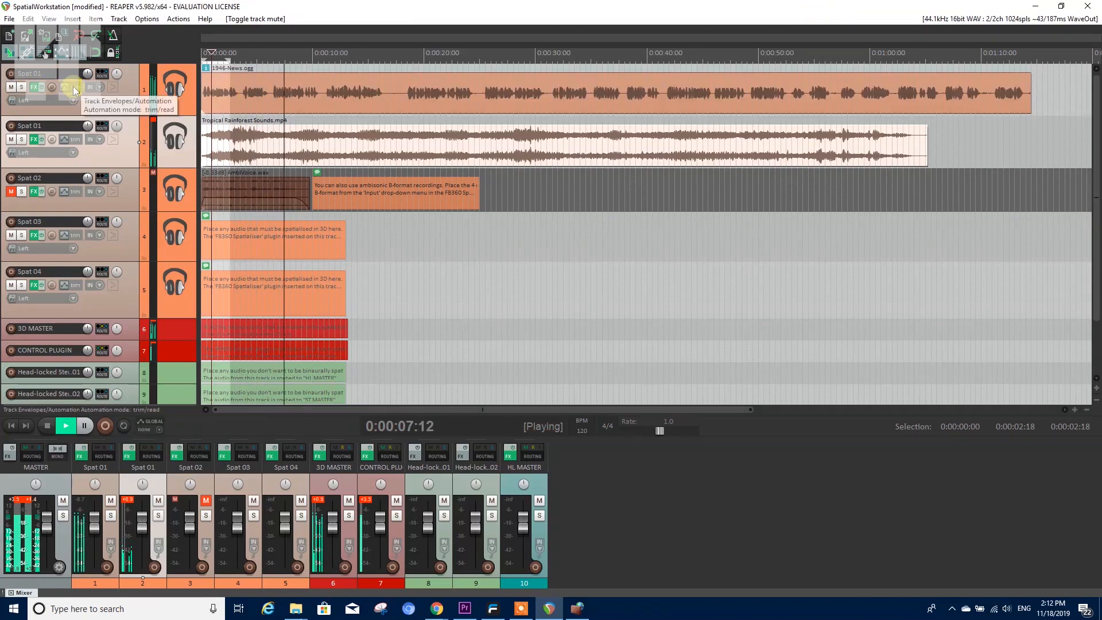
{"action": "key", "text": "space"}
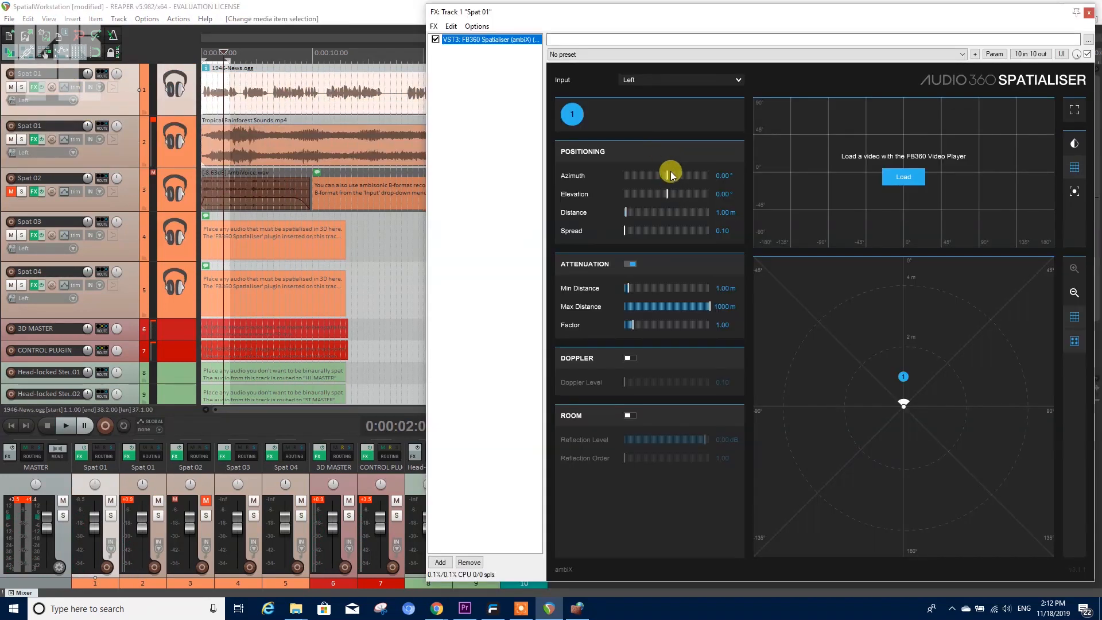
- Play the 1946-News track while positioning its source to the listener's right at azimuth 97.4°, elevation -86.4° and distance 2.01 m
{"action": "key", "text": "space"}
{"action": "left_click_drag", "start_coordinate": [670, 171], "coordinate": [626, 192]}
{"action": "key", "text": "space"}
{"action": "key", "text": "space"}
{"action": "key", "text": "space"}
{"action": "left_click_drag", "start_coordinate": [910, 436], "coordinate": [953, 402]}
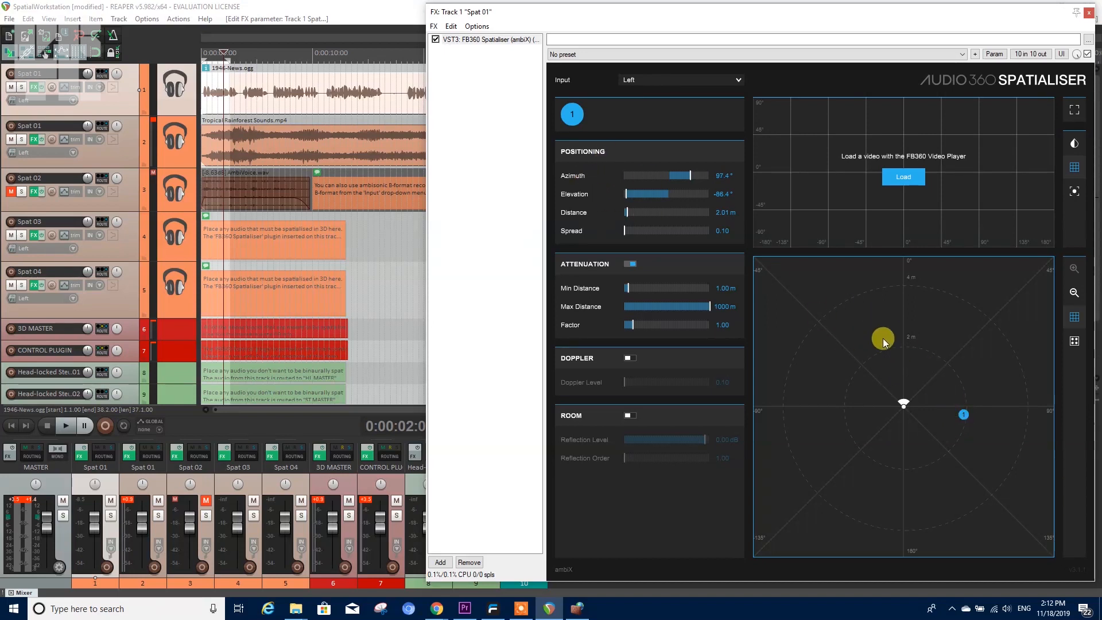
- During playback, set the 1946-News source's elevation to 87.6°, distance to 4.83 m and spread to 0.75
{"action": "key", "text": "space"}
{"action": "left_click_drag", "start_coordinate": [642, 199], "coordinate": [708, 199]}
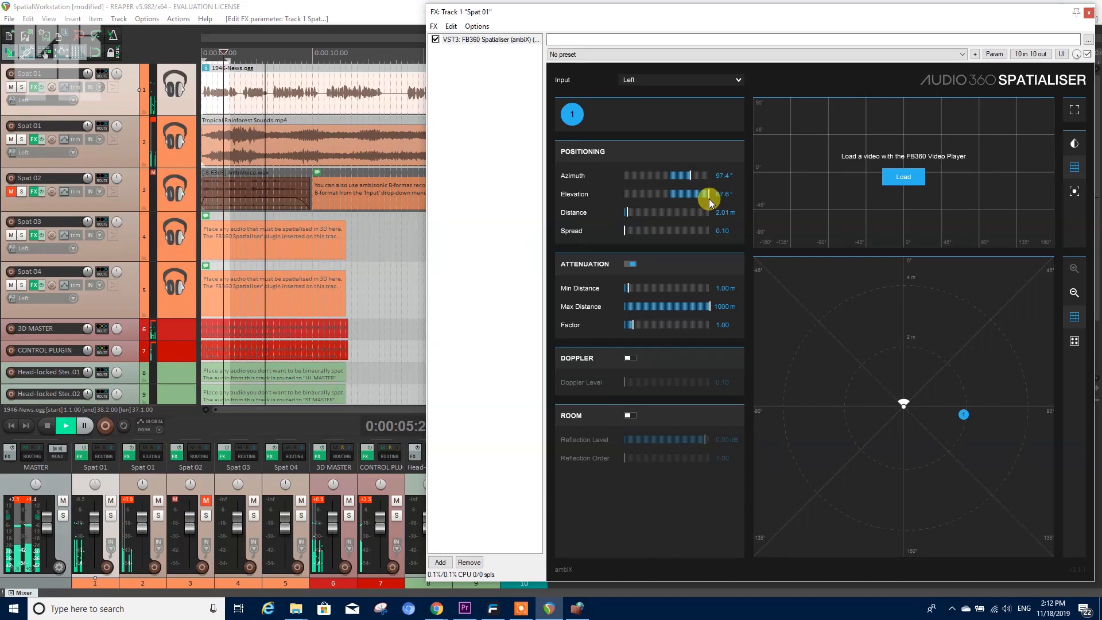
{"action": "key", "text": "space"}
{"action": "key", "text": "space"}
{"action": "mouse_move", "coordinate": [628, 213]}
{"action": "left_mouse_down"}
{"action": "mouse_move", "coordinate": [707, 240]}
{"action": "mouse_move", "coordinate": [686, 243]}
{"action": "left_mouse_up"}
{"action": "left_click", "coordinate": [634, 230]}
{"action": "key", "text": "space"}
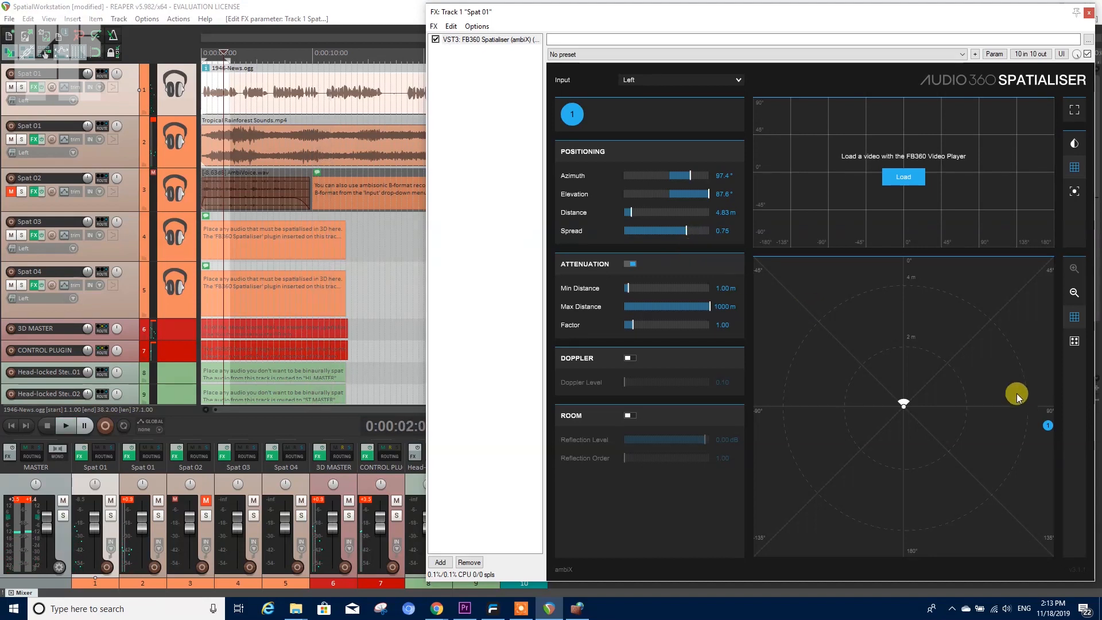
- Play the project and move the 1946-News source in front of the listener, to azimuth -4.44° and distance 1.84 m
{"action": "key", "text": "space"}
{"action": "left_click_drag", "start_coordinate": [1050, 427], "coordinate": [899, 351]}
{"action": "key", "text": "space"}
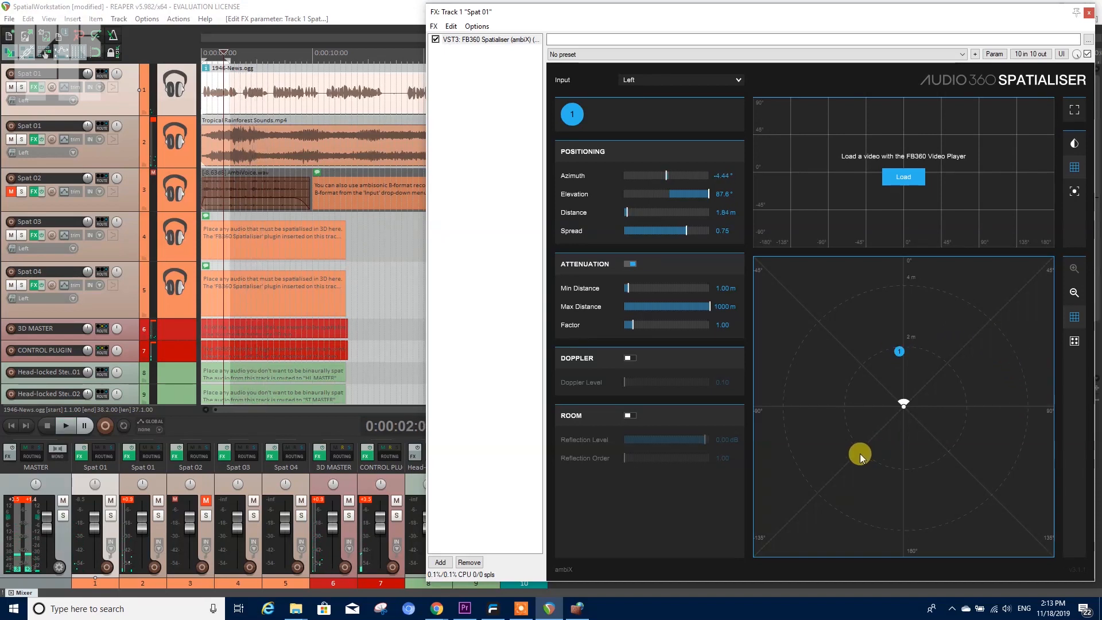
- Set the 1946-News source's attenuation to minimum distance 0.77 m, maximum distance 456.9 m and factor 2.56 while listening
{"action": "left_click", "coordinate": [630, 265]}
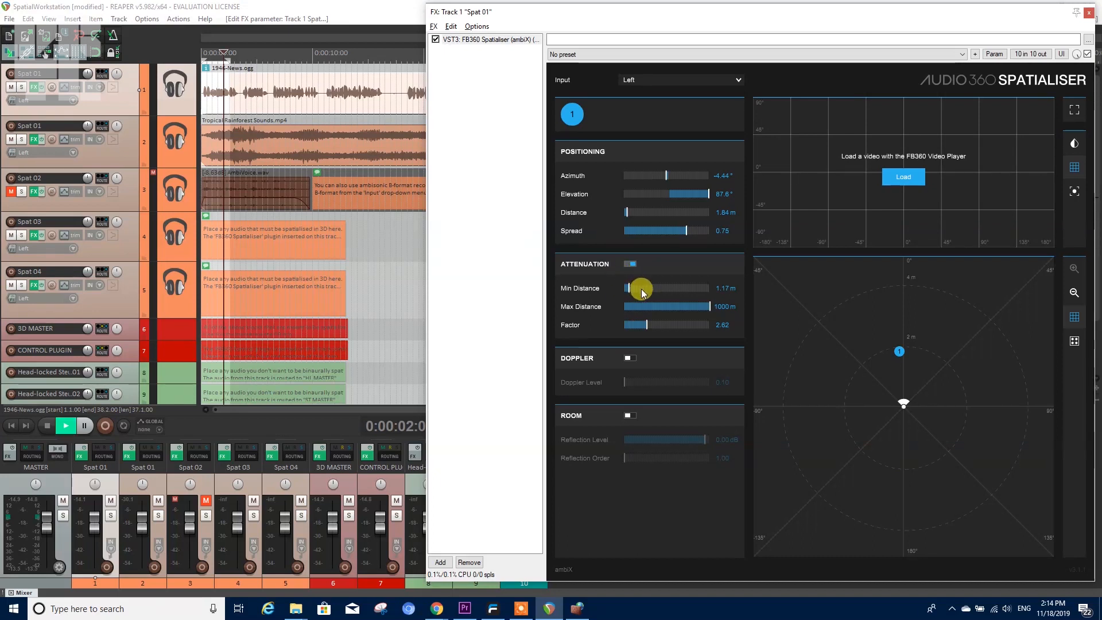
{"action": "key", "text": "space"}
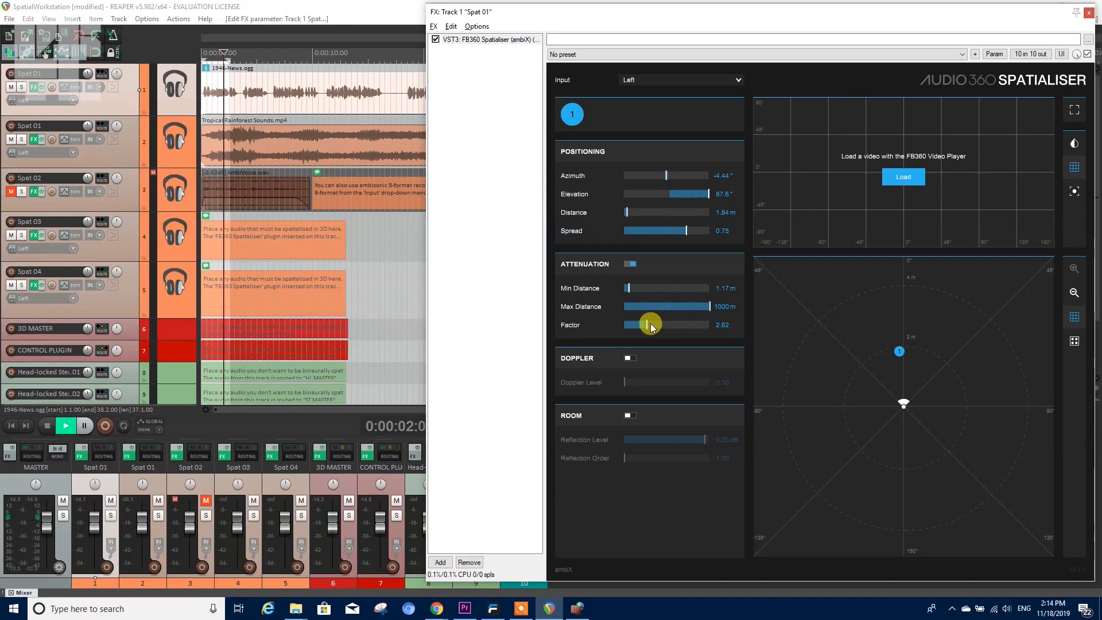
{"action": "left_click_drag", "start_coordinate": [647, 320], "coordinate": [639, 323]}
{"action": "left_click_drag", "start_coordinate": [700, 308], "coordinate": [693, 308]}
{"action": "key", "text": "space"}
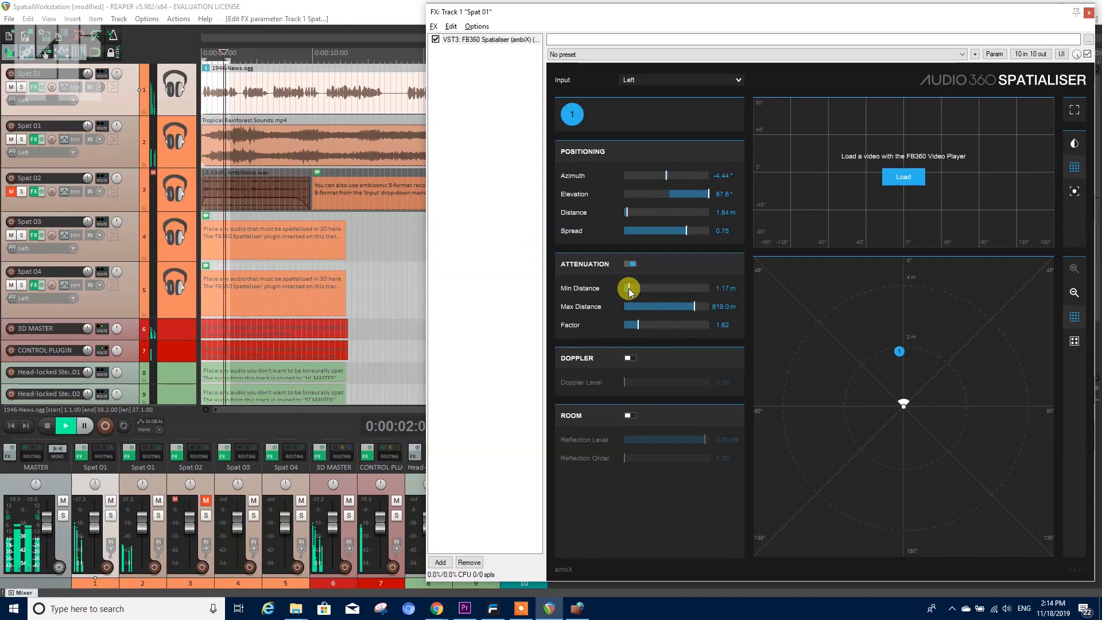
{"action": "left_click_drag", "start_coordinate": [628, 288], "coordinate": [627, 289]}
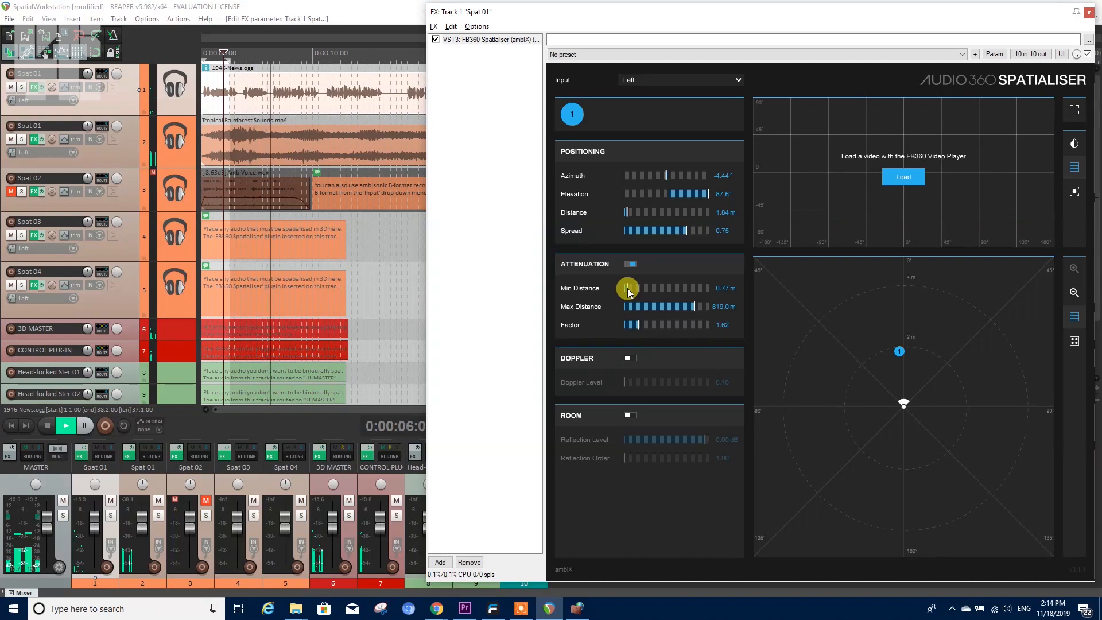
{"action": "left_click_drag", "start_coordinate": [693, 306], "coordinate": [664, 306]}
{"action": "left_click", "coordinate": [645, 325]}
{"action": "key", "text": "space"}
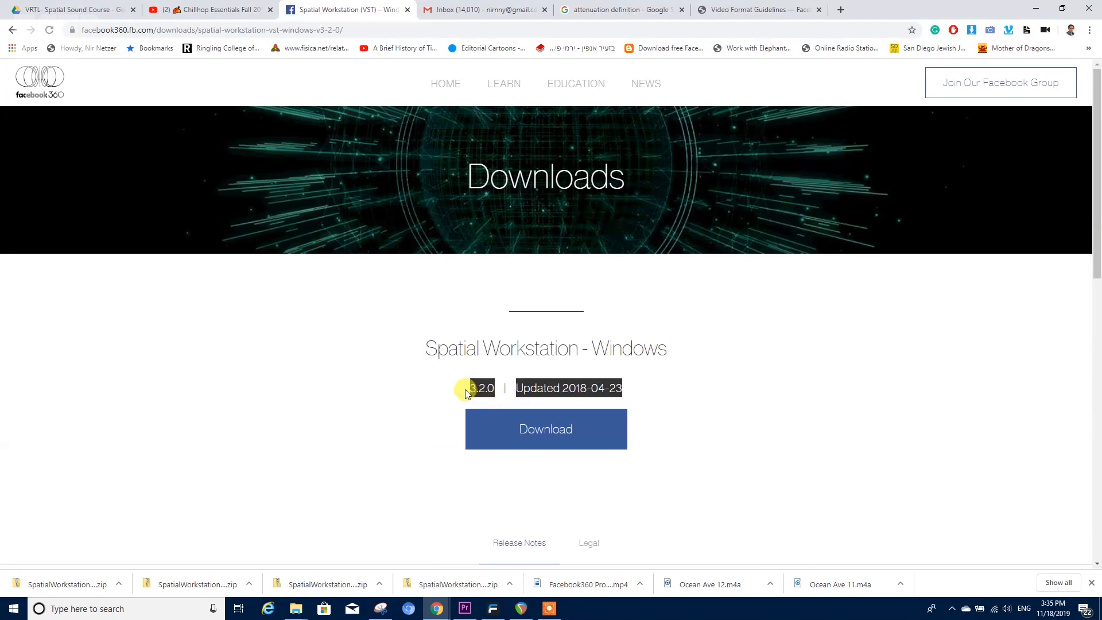
- Switch to REAPER, solo Spat 01 and adjust its directionality during playback: source pitch 3.62°, effect level 0.54, coverage angle 7.25°, varying the yaw
{"action": "left_click", "coordinate": [522, 610]}
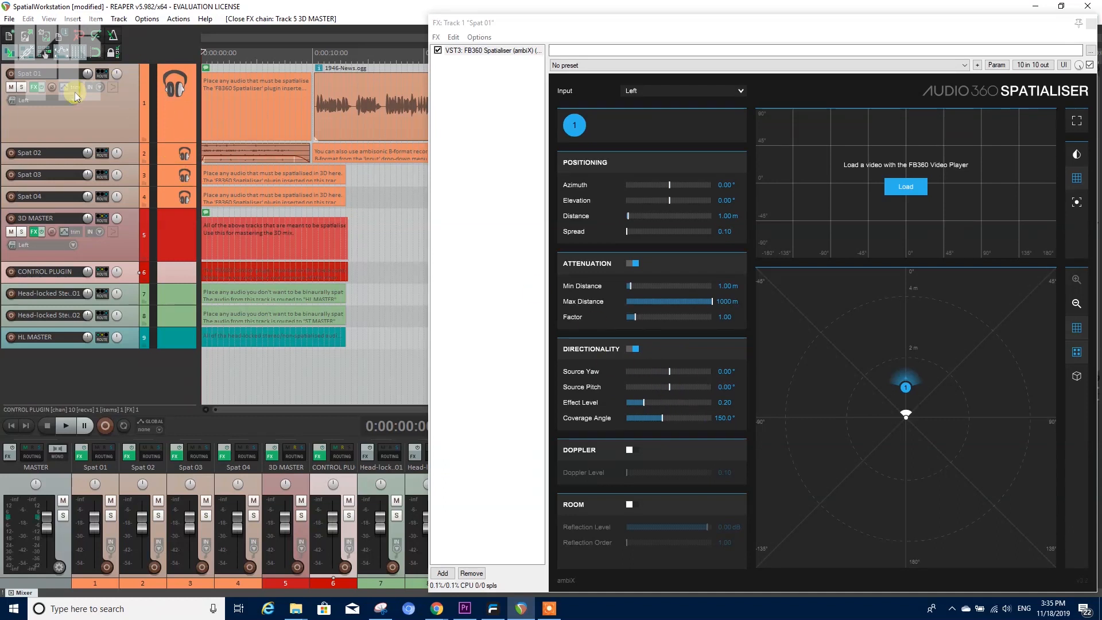
{"action": "left_click", "coordinate": [21, 87]}
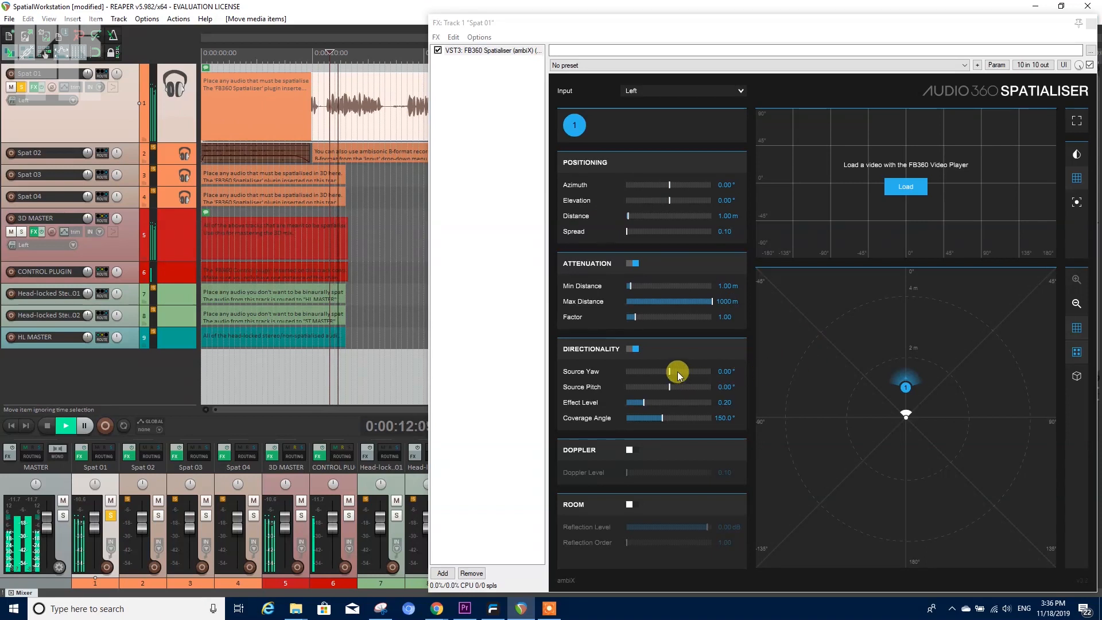
{"action": "left_click_drag", "start_coordinate": [678, 373], "coordinate": [628, 421]}
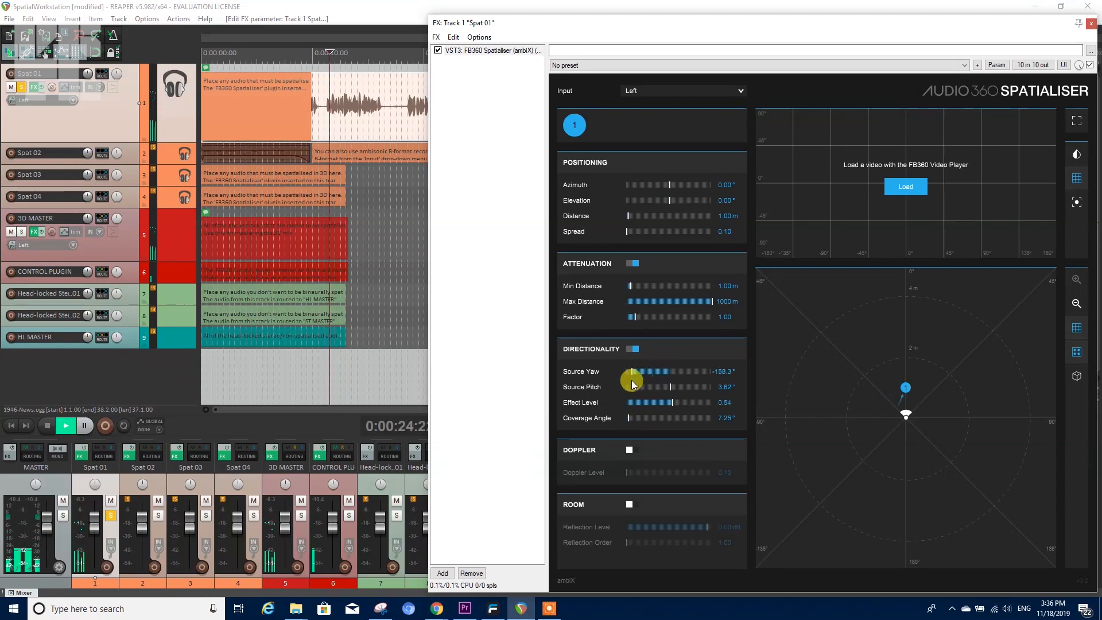
{"action": "left_click_drag", "start_coordinate": [631, 376], "coordinate": [670, 374]}
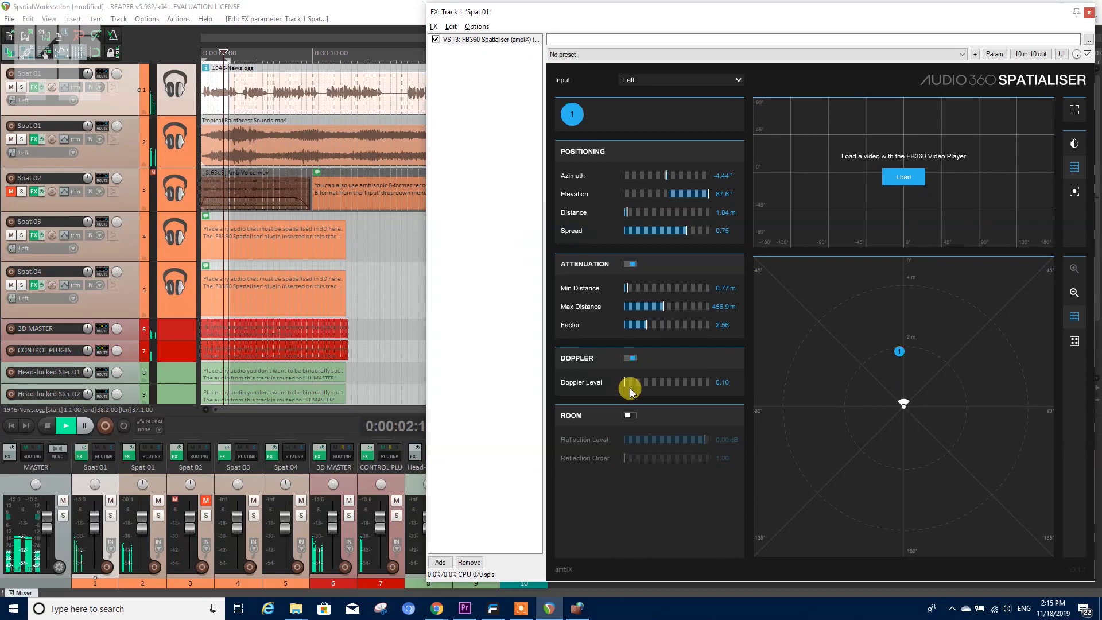
- Set the 1946-News Doppler Level to 0.28 and move the source to the right and back to the front while playing
{"action": "left_click_drag", "start_coordinate": [628, 388], "coordinate": [641, 384]}
{"action": "left_click", "coordinate": [894, 356]}
{"action": "left_click_drag", "start_coordinate": [893, 356], "coordinate": [950, 419]}
{"action": "key", "text": "space"}
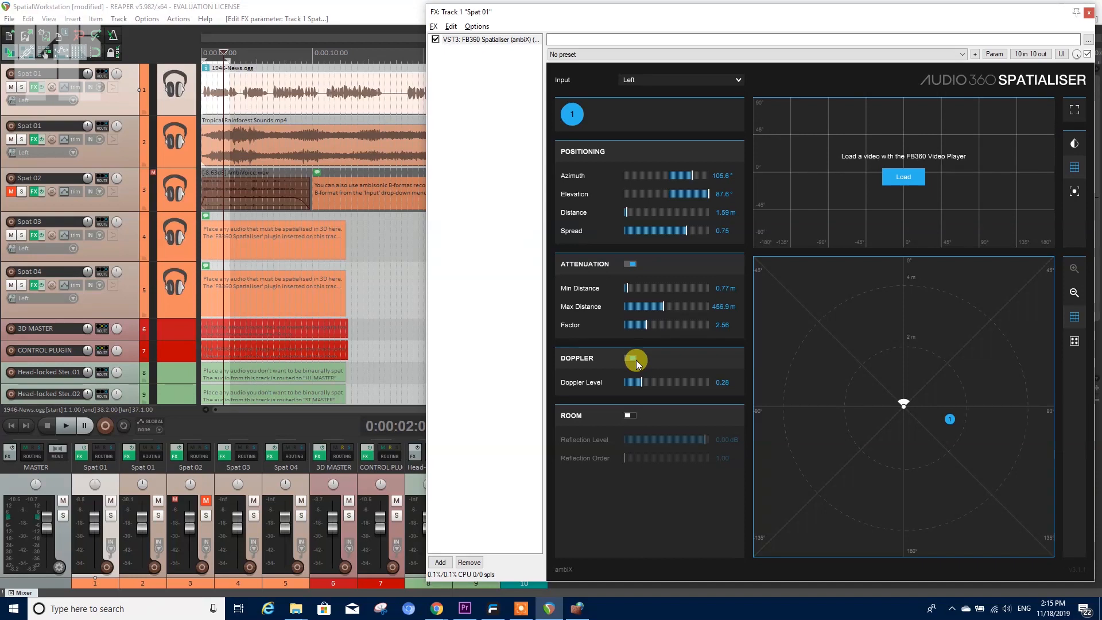
{"action": "key", "text": "space"}
{"action": "left_click_drag", "start_coordinate": [950, 419], "coordinate": [904, 364]}
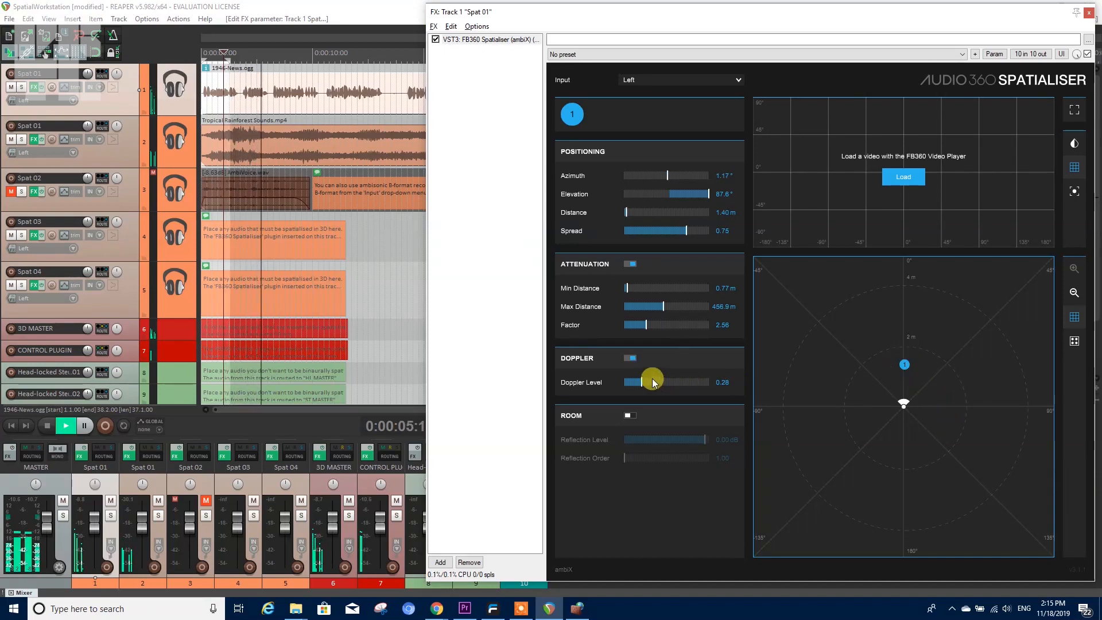
{"action": "key", "text": "space"}
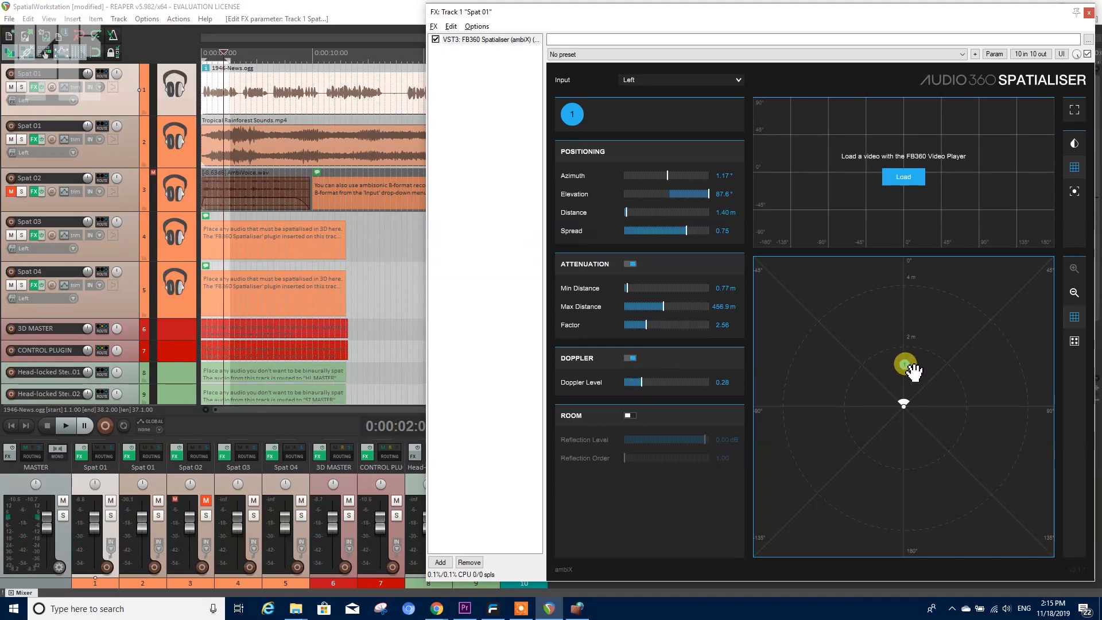
- Lower the Doppler Level and move the playing source behind the listener, to azimuth -171.3° and distance 3.23 m
{"action": "left_click_drag", "start_coordinate": [912, 372], "coordinate": [889, 367]}
{"action": "key", "text": "space"}
{"action": "left_click_drag", "start_coordinate": [637, 381], "coordinate": [625, 381]}
{"action": "left_click_drag", "start_coordinate": [886, 363], "coordinate": [887, 502]}
{"action": "key", "text": "space"}
- Set the Doppler Level to 0.85 and move the source to the front during playback, to azimuth -12.9° and distance 2.69 m
{"action": "left_click_drag", "start_coordinate": [654, 382], "coordinate": [642, 384]}
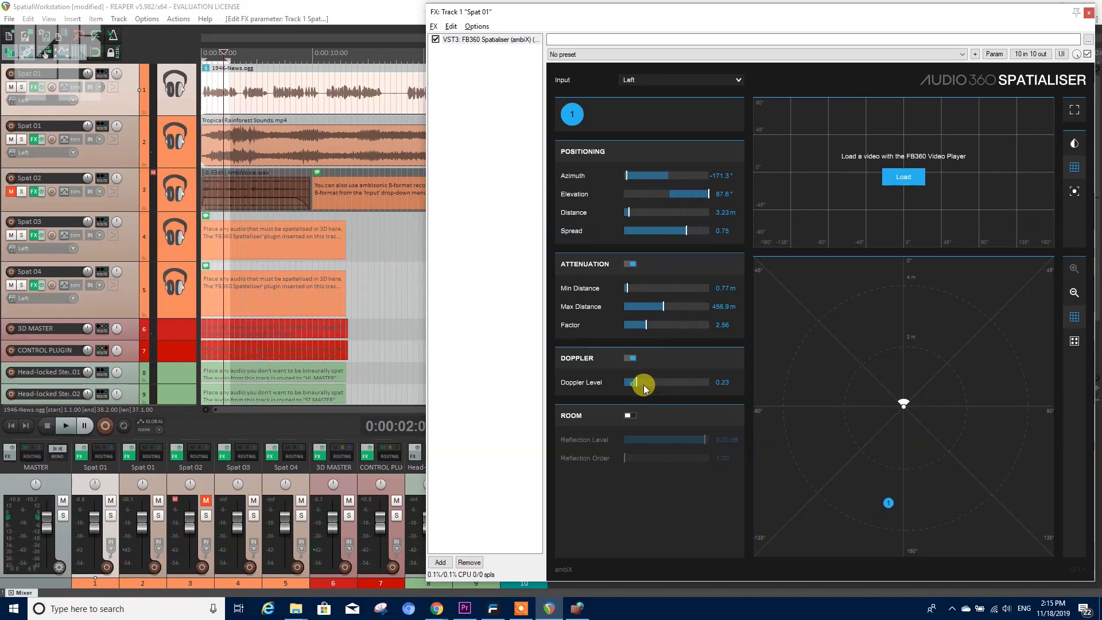
{"action": "key", "text": "space"}
{"action": "left_click_drag", "start_coordinate": [888, 503], "coordinate": [885, 328]}
{"action": "key", "text": "space"}
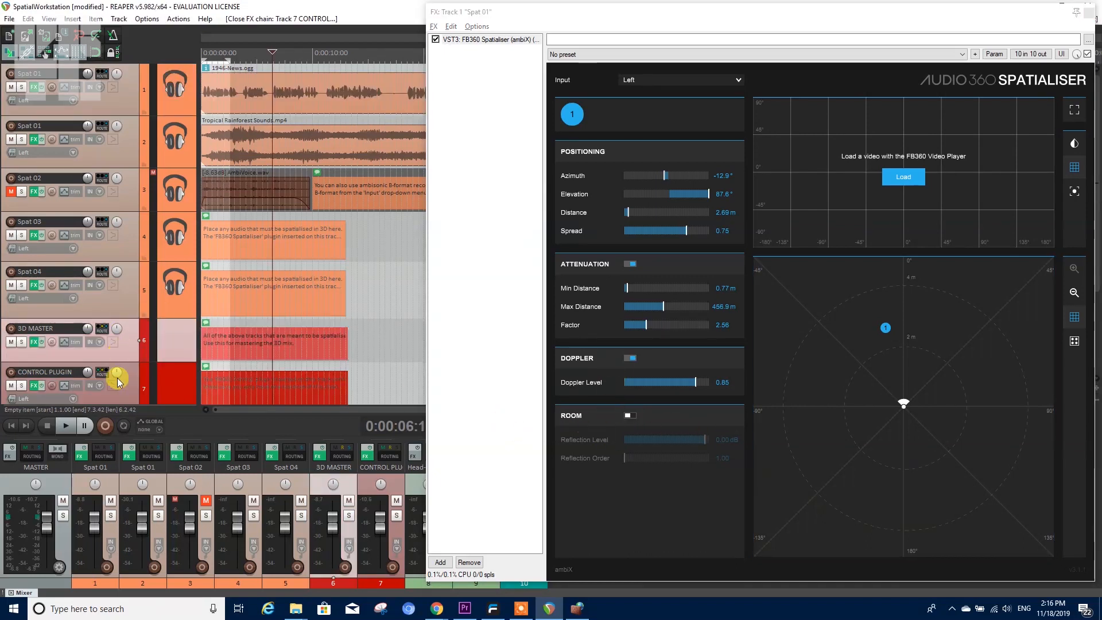
- Open FB360 Control on the CONTROL PLUGIN track and set room width 5.77 m, length 4.18 m, height 4.71 m, HF 0.07 and amp -87.8 dB
{"action": "left_click", "coordinate": [39, 386]}
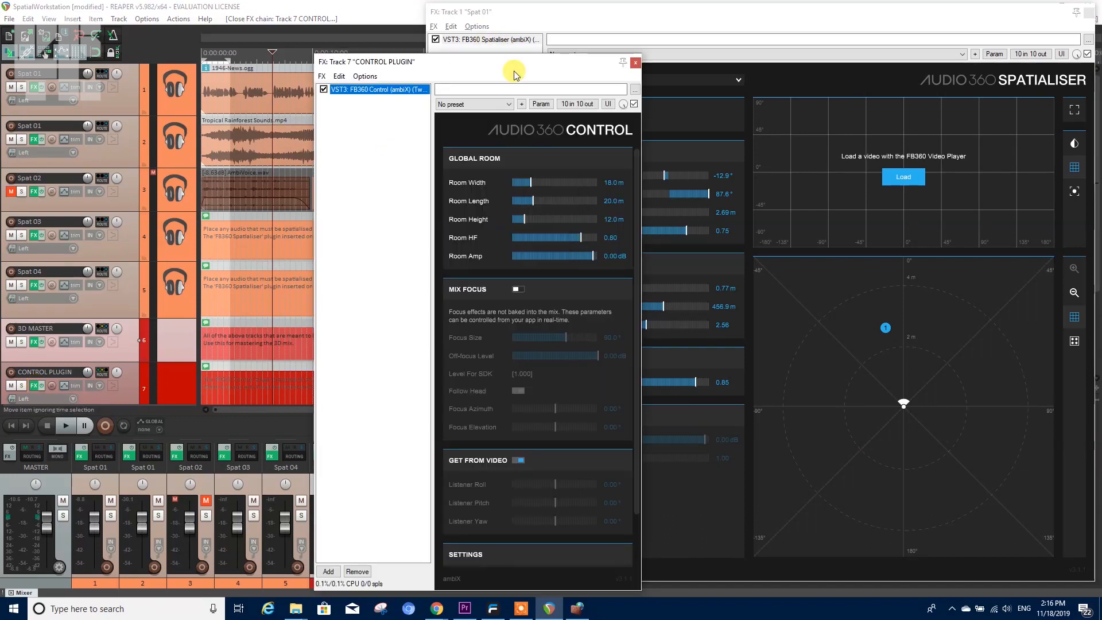
{"action": "left_click_drag", "start_coordinate": [560, 64], "coordinate": [653, 40]}
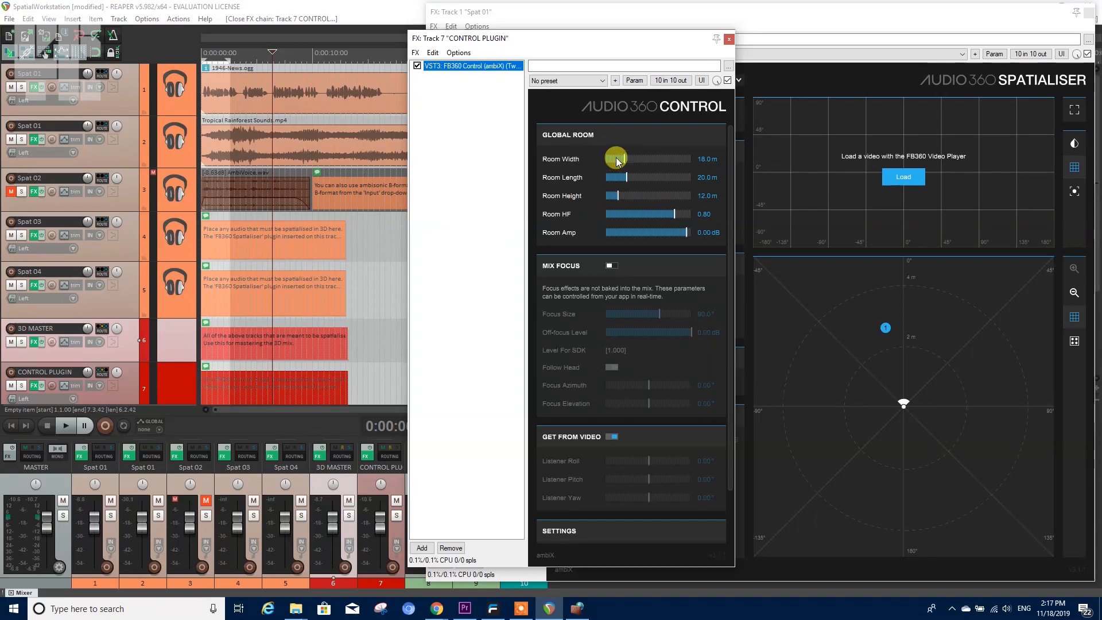
{"action": "key", "text": "space"}
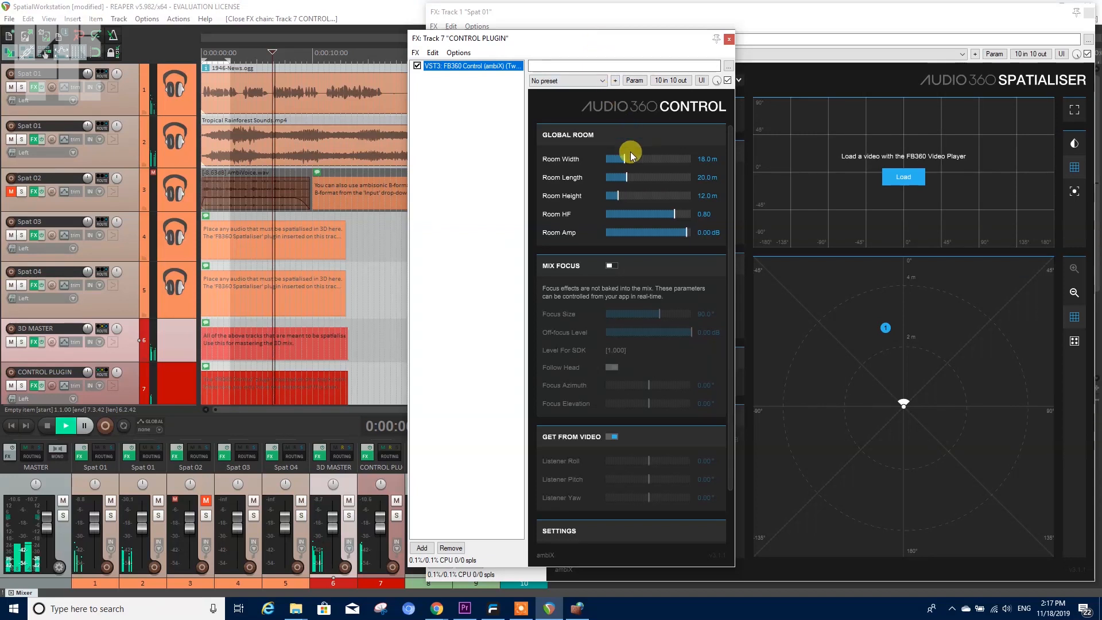
{"action": "left_click_drag", "start_coordinate": [625, 160], "coordinate": [611, 219]}
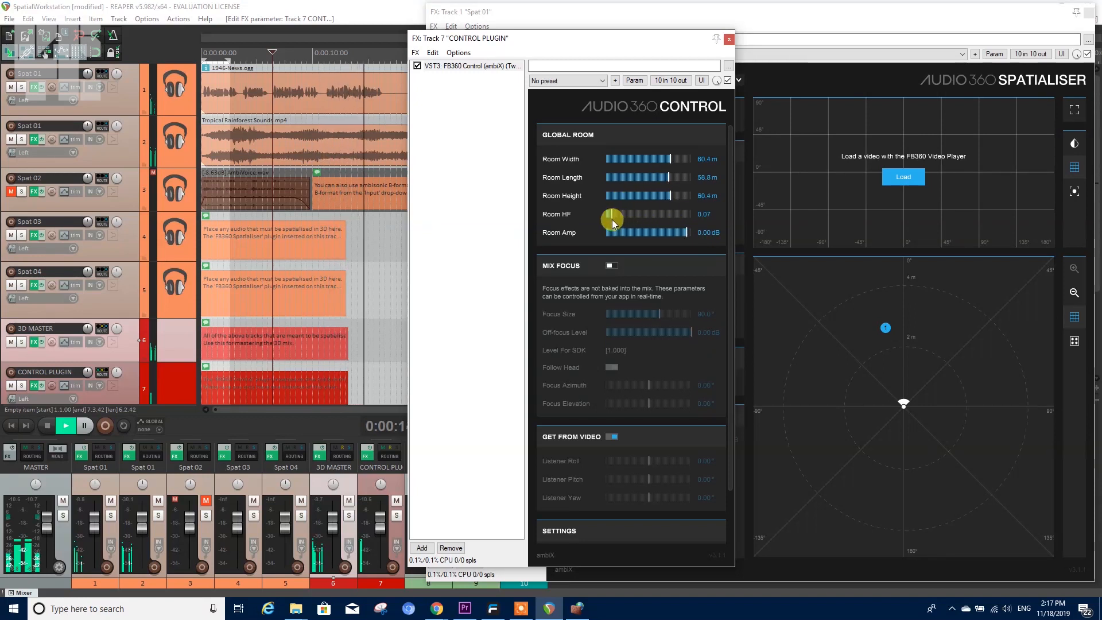
{"action": "left_click_drag", "start_coordinate": [670, 161], "coordinate": [620, 198]}
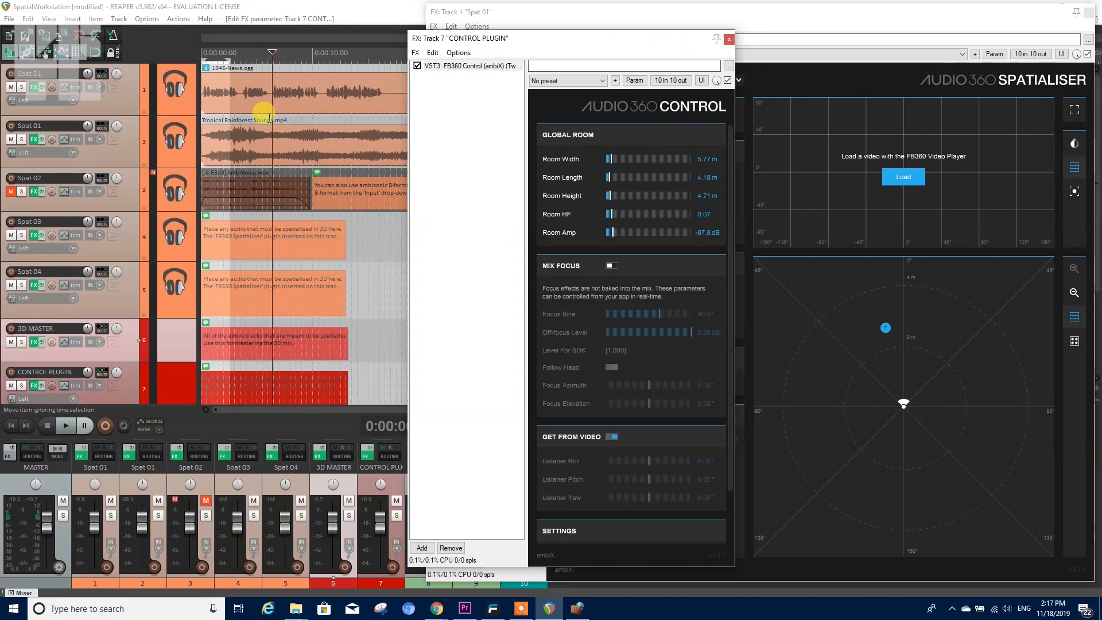
- Enable the Room effect in the Spatialisers of the rainforest and 1946-News tracks
{"action": "left_click", "coordinate": [33, 140]}
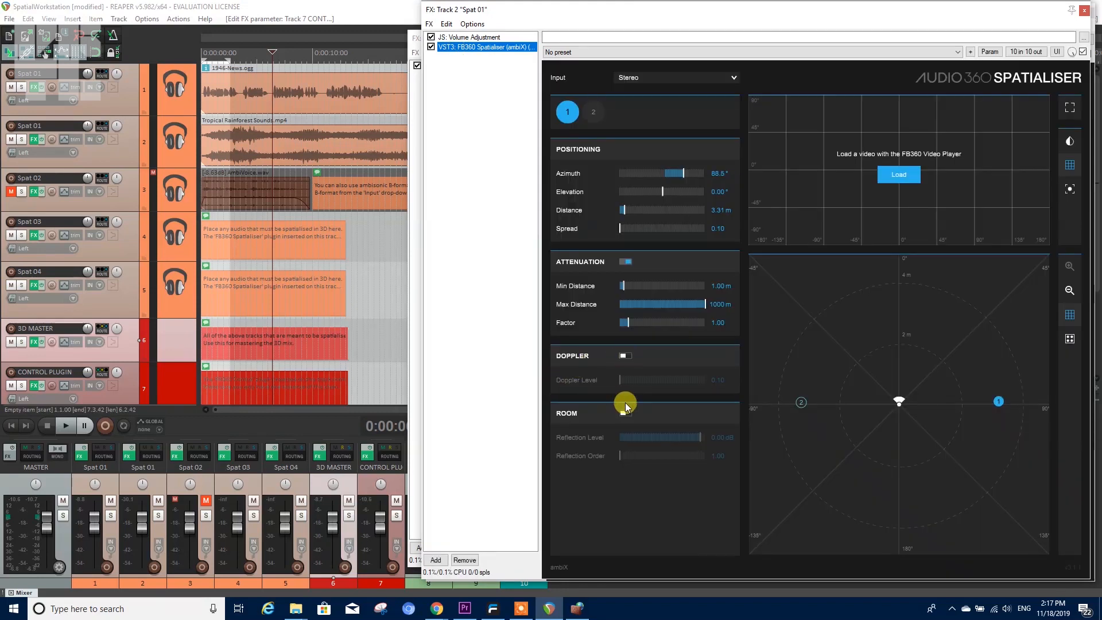
{"action": "left_click", "coordinate": [622, 414]}
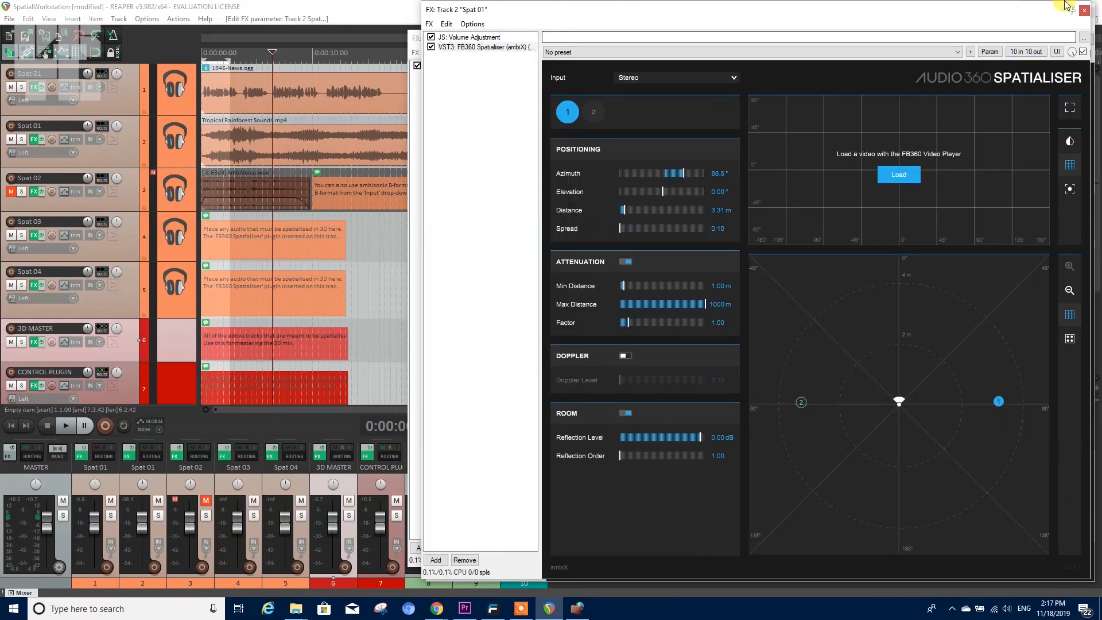
{"action": "left_click", "coordinate": [1083, 11]}
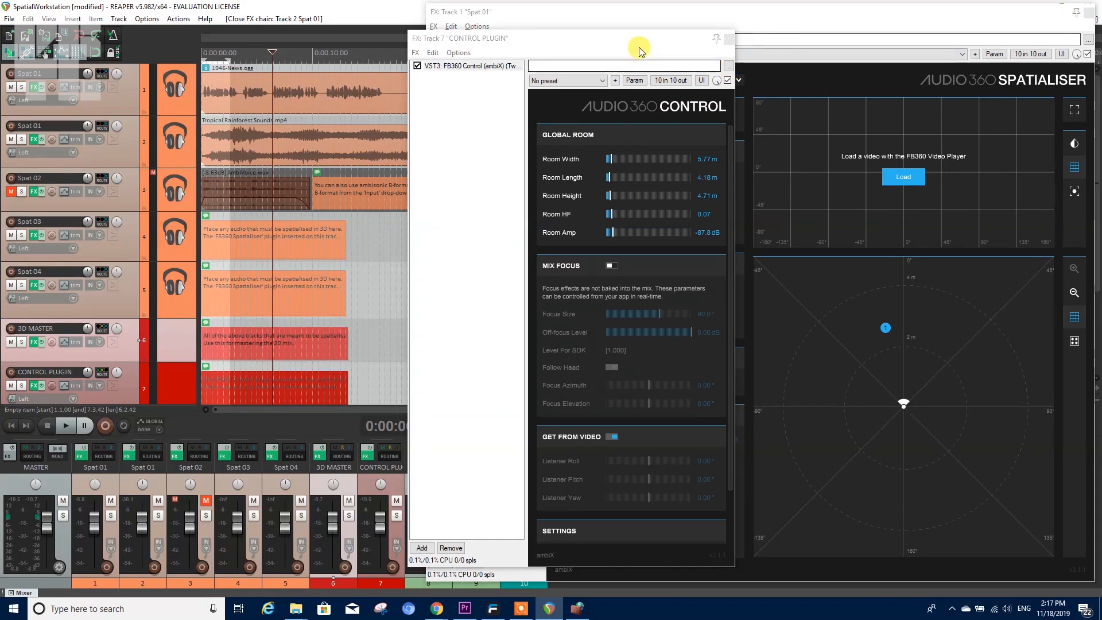
{"action": "left_click", "coordinate": [635, 13]}
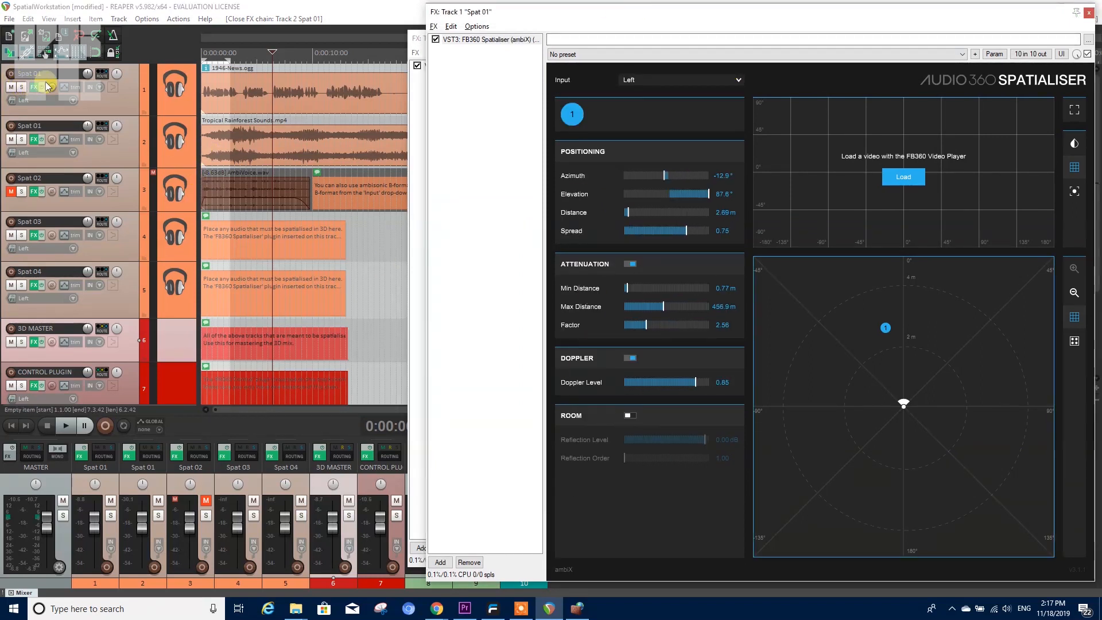
{"action": "left_click", "coordinate": [635, 417]}
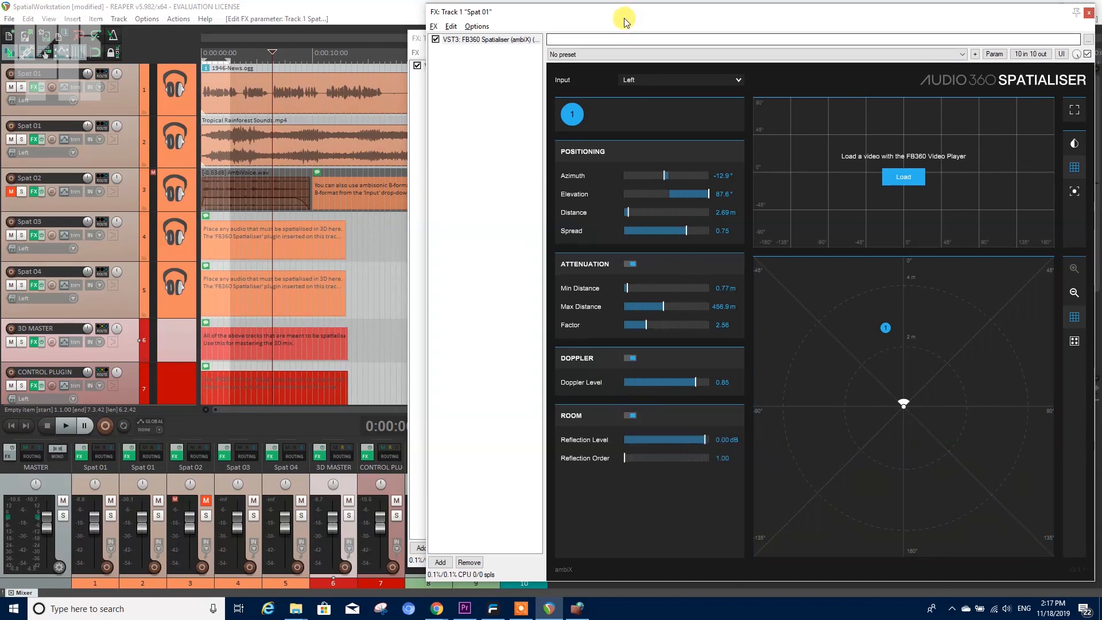
- During playback, set the FB360 Control room to width 72.6 m, length 73.6 m, height 71.0 m, HF 0.93 and amp -13.9 dB
{"action": "left_click_drag", "start_coordinate": [626, 22], "coordinate": [689, 106]}
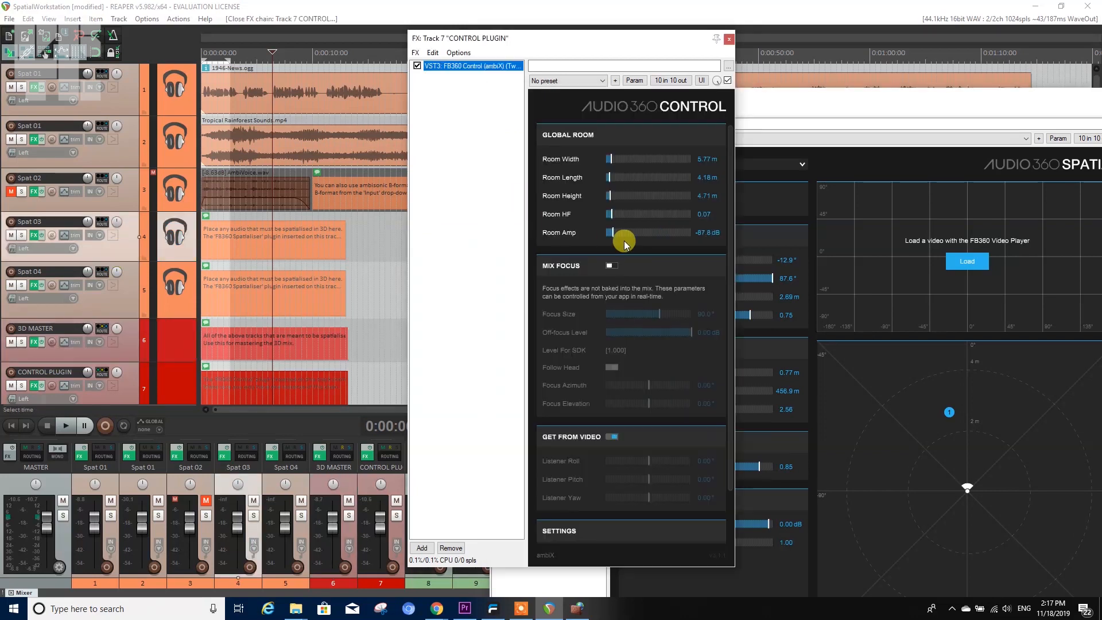
{"action": "key", "text": "space"}
{"action": "left_click_drag", "start_coordinate": [612, 162], "coordinate": [684, 179]}
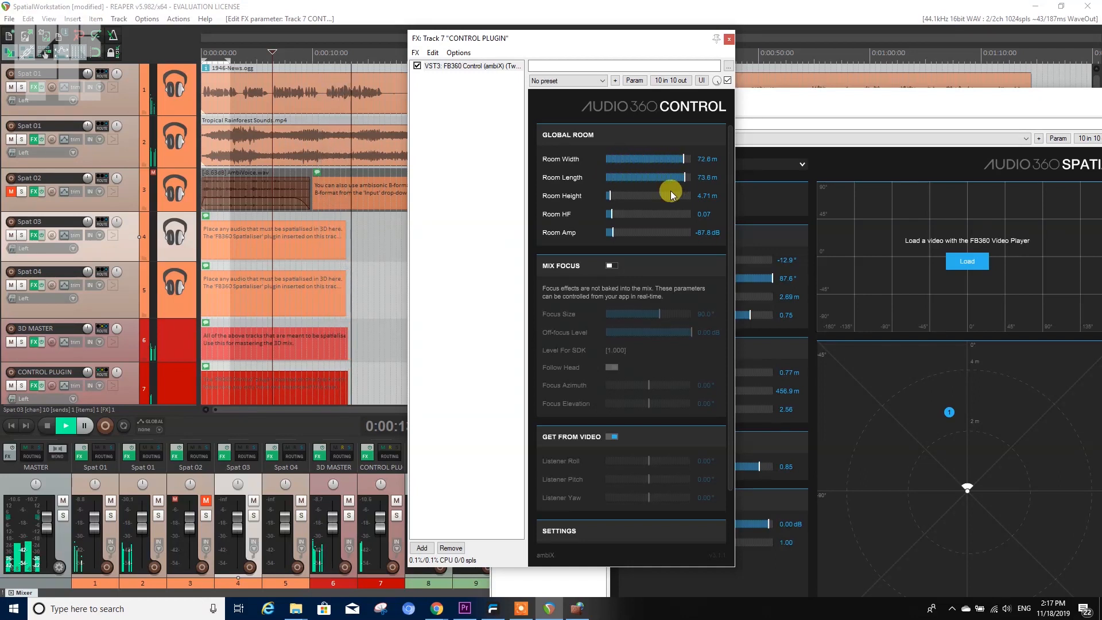
{"action": "left_click_drag", "start_coordinate": [620, 195], "coordinate": [686, 214]}
{"action": "left_click_drag", "start_coordinate": [624, 233], "coordinate": [668, 233]}
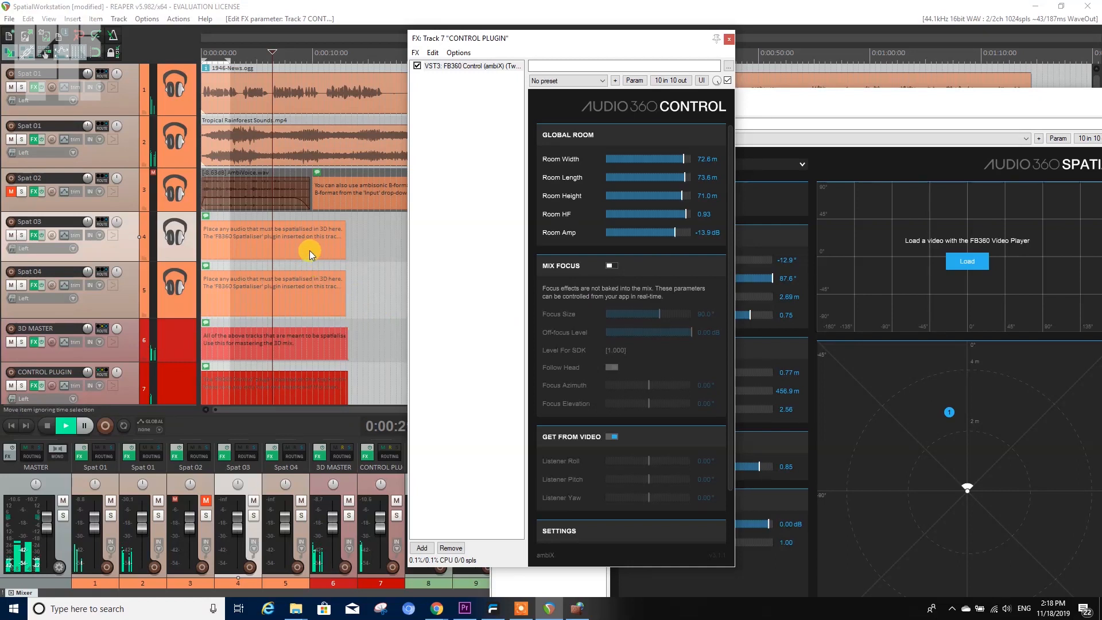
- Close the 1946-News track's Spatialiser, open the rainforest track's one and lower its Reflection Level to -60.9 dB during playback
{"action": "left_click", "coordinate": [781, 102]}
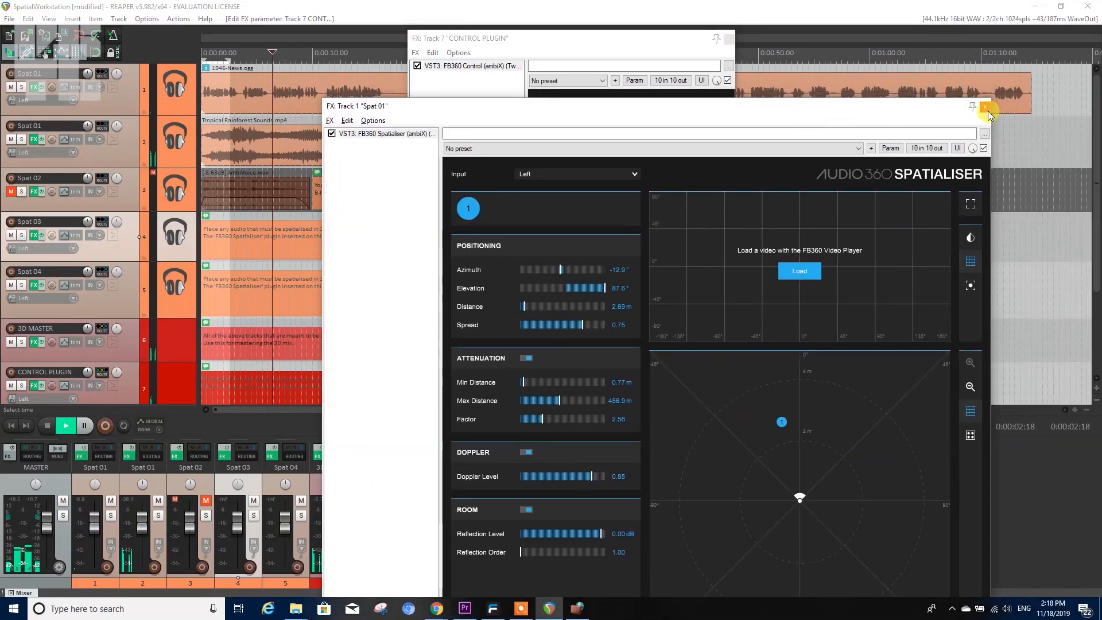
{"action": "left_click", "coordinate": [987, 112]}
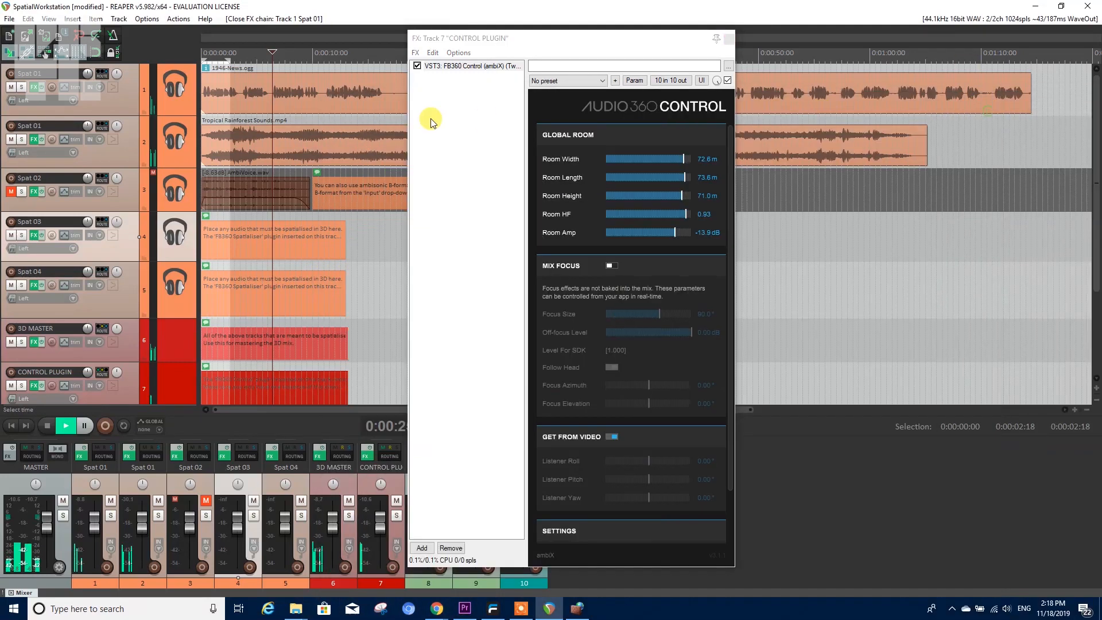
{"action": "left_click", "coordinate": [35, 140]}
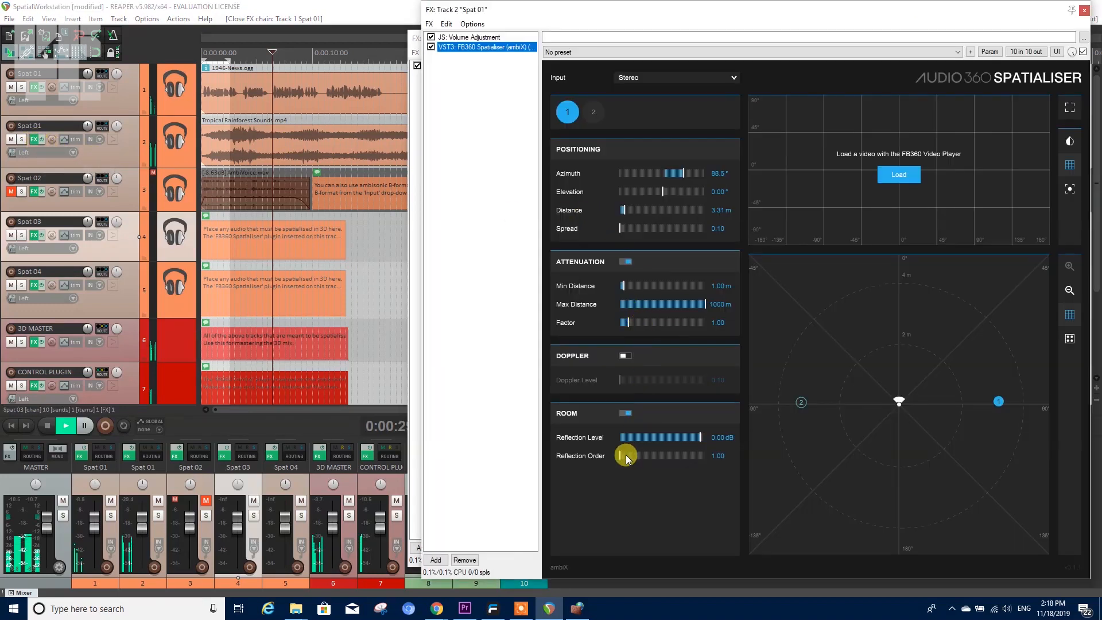
{"action": "left_click_drag", "start_coordinate": [699, 439], "coordinate": [666, 443]}
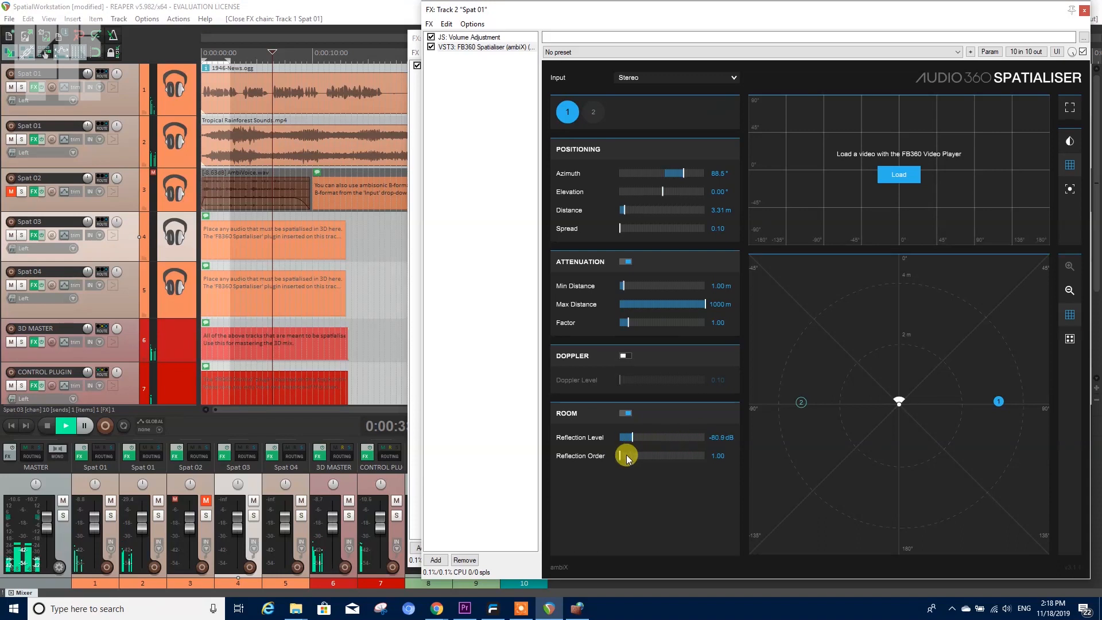
{"action": "left_click_drag", "start_coordinate": [683, 456], "coordinate": [632, 438]}
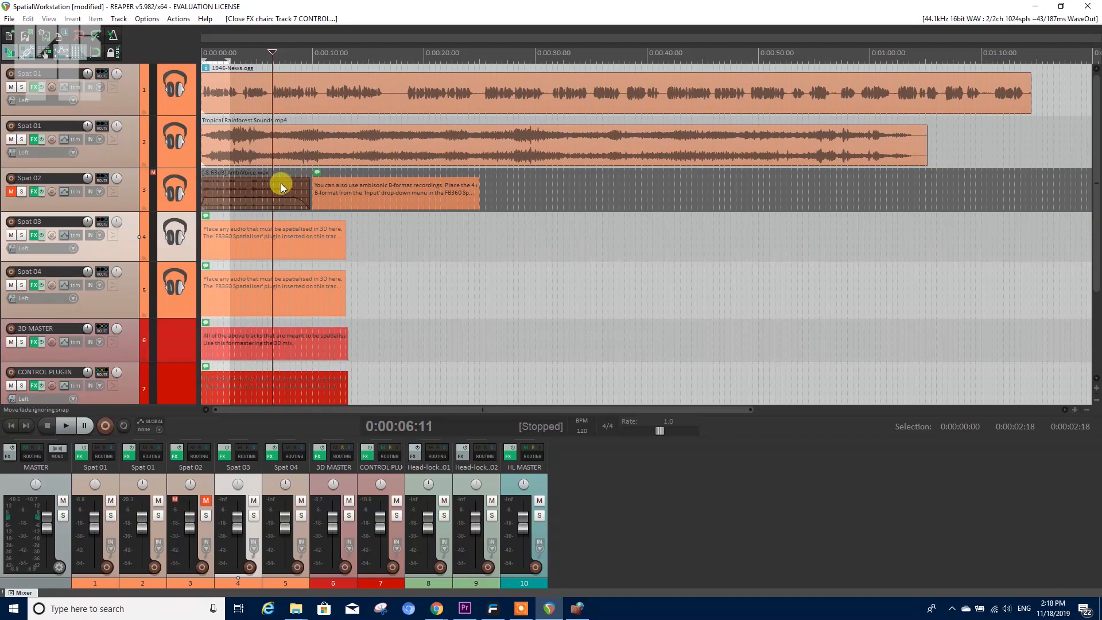
- Unmute and solo the Spat 02 track with the AmbiVoice clip and play it from about 0:00:01
{"action": "left_click", "coordinate": [11, 192]}
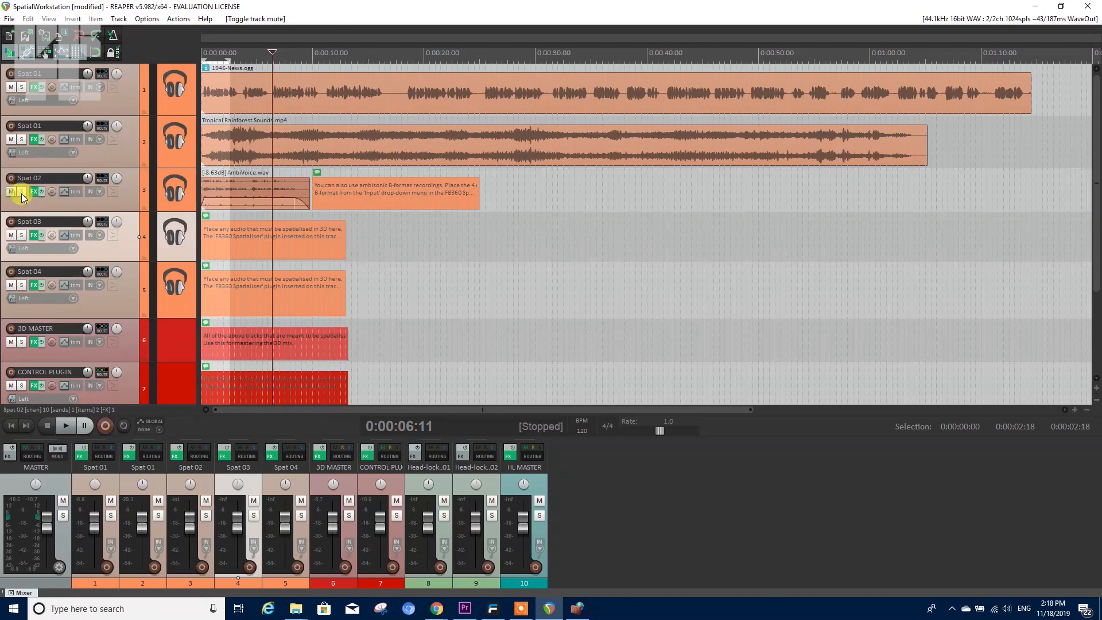
{"action": "left_click", "coordinate": [23, 191]}
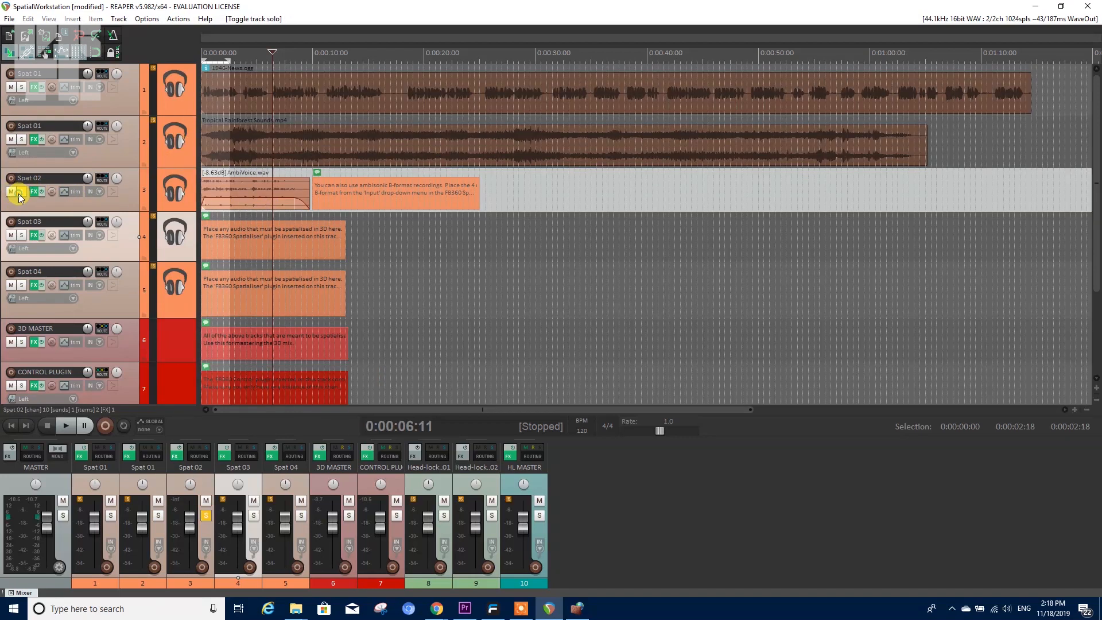
{"action": "key", "text": "space"}
{"action": "left_click", "coordinate": [215, 58]}
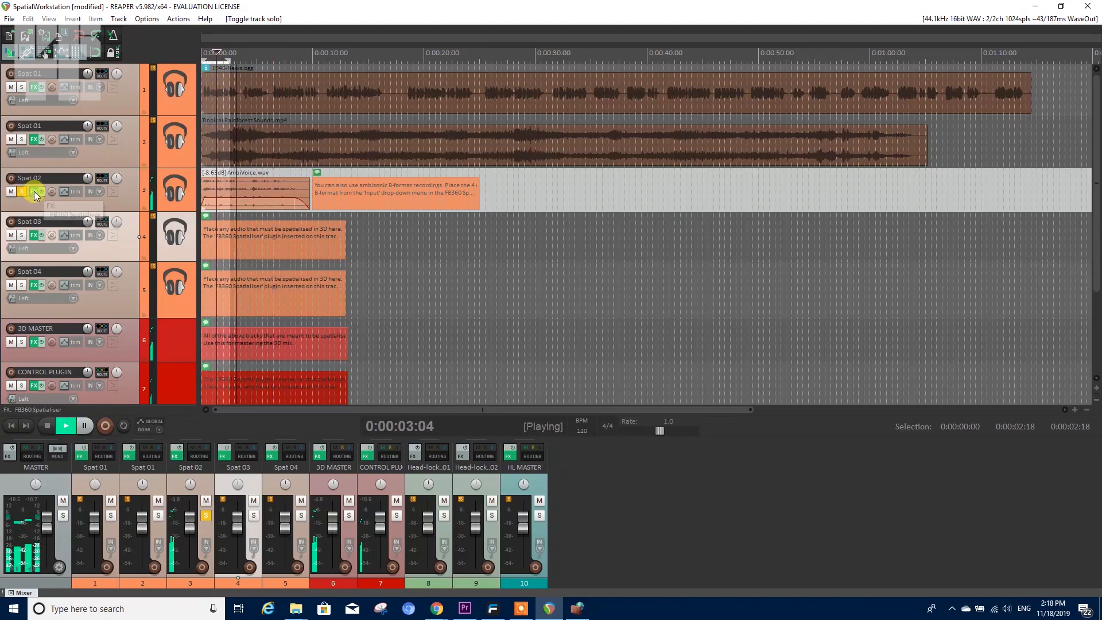
{"action": "key", "text": "space"}
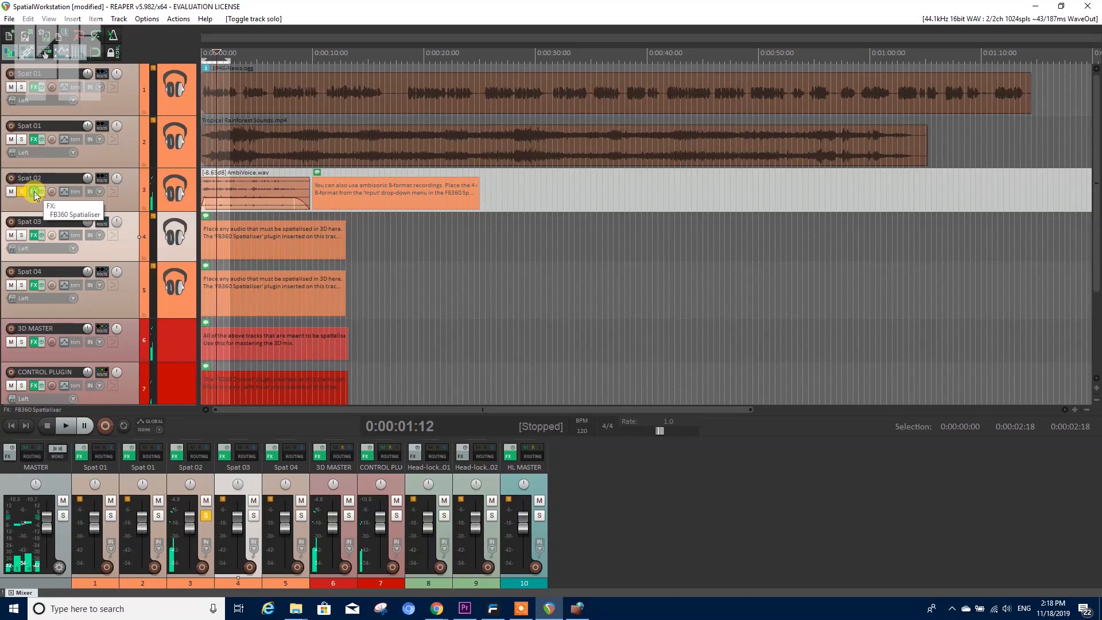
- Set the Spat 02 Spatialiser's input to B-format (1st Order FuMa) after trying both ambiX options, and vary the source rotation during playback
{"action": "left_click", "coordinate": [34, 192]}
{"action": "left_click_drag", "start_coordinate": [445, 23], "coordinate": [575, 18]}
{"action": "left_click", "coordinate": [578, 85]}
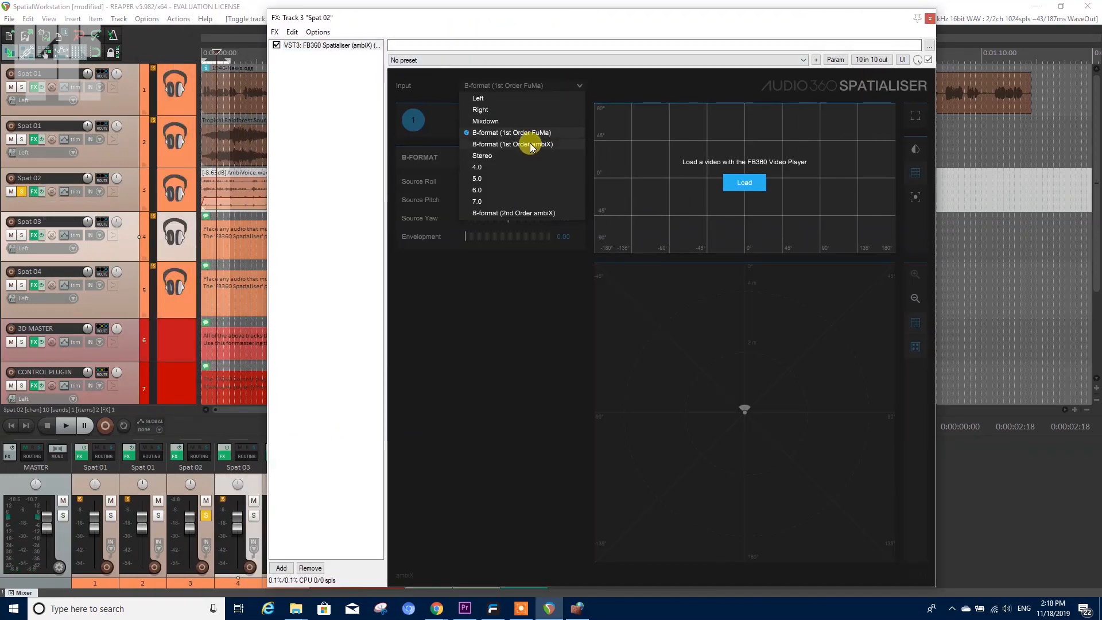
{"action": "left_click", "coordinate": [529, 212]}
{"action": "left_click", "coordinate": [528, 85]}
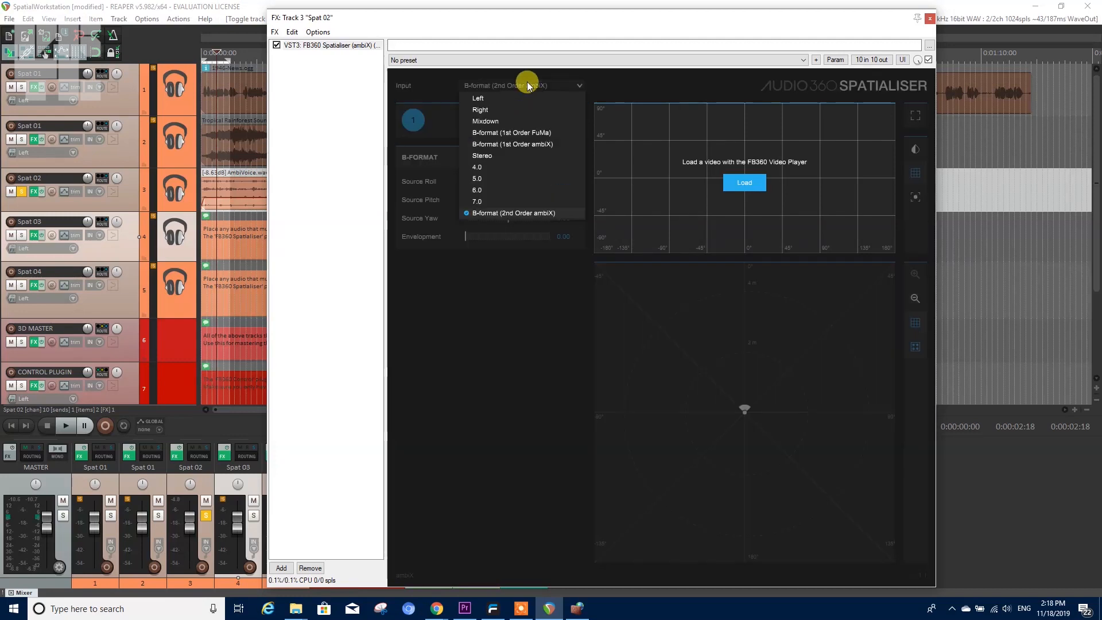
{"action": "left_click", "coordinate": [530, 146]}
{"action": "left_click", "coordinate": [526, 84]}
{"action": "left_click", "coordinate": [523, 132]}
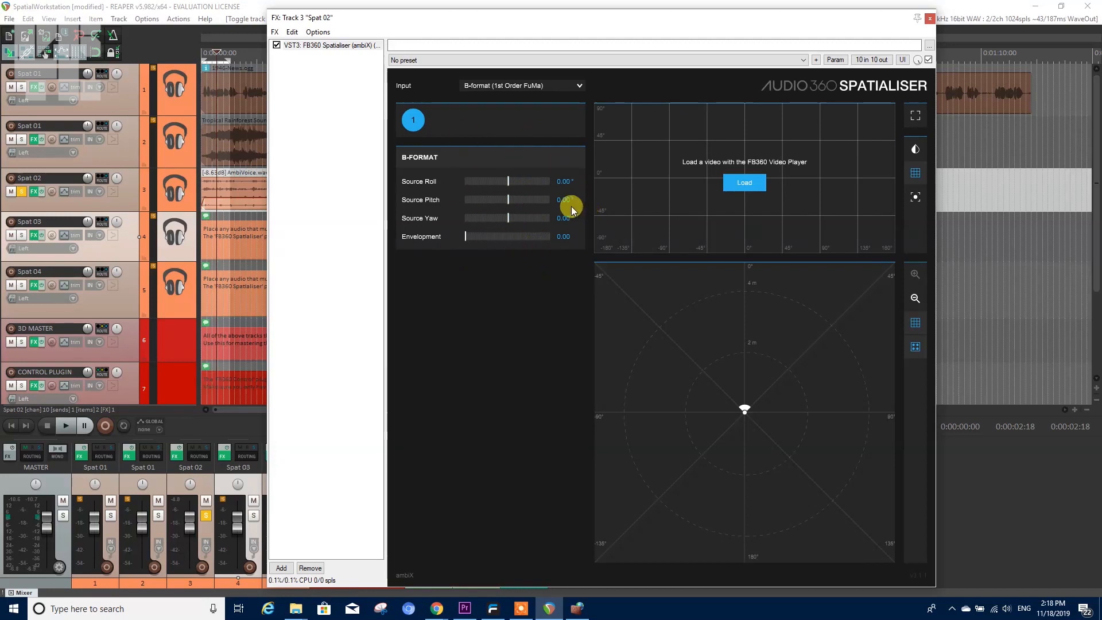
{"action": "key", "text": "space"}
{"action": "left_click_drag", "start_coordinate": [508, 181], "coordinate": [536, 219]}
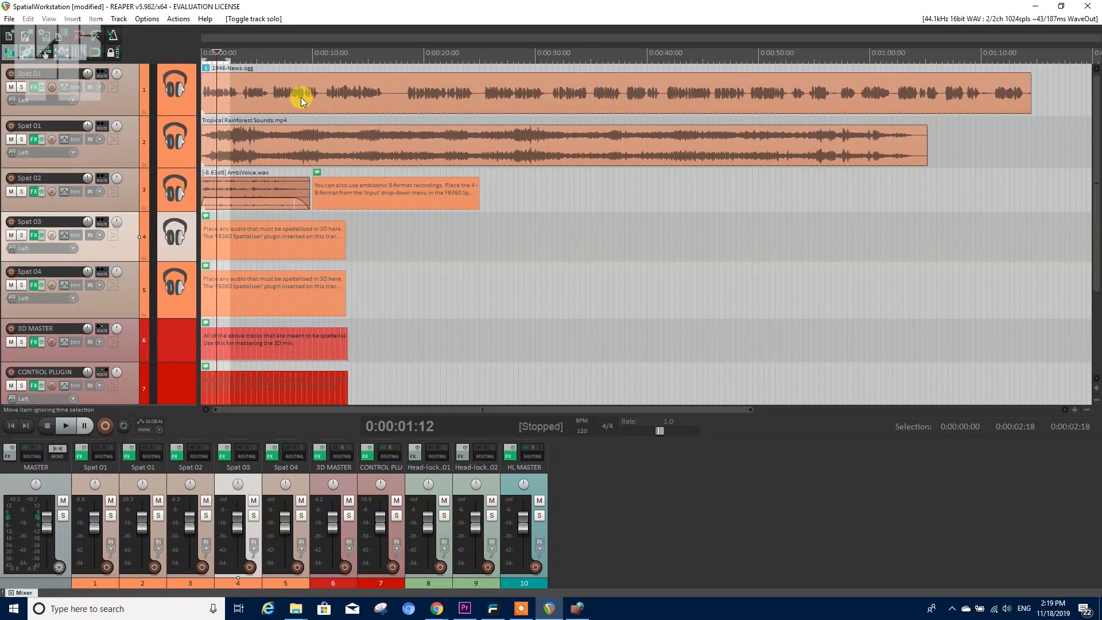
- Review the routing of the 1946-News track to the 3D MASTER track
{"action": "left_click", "coordinate": [128, 102]}
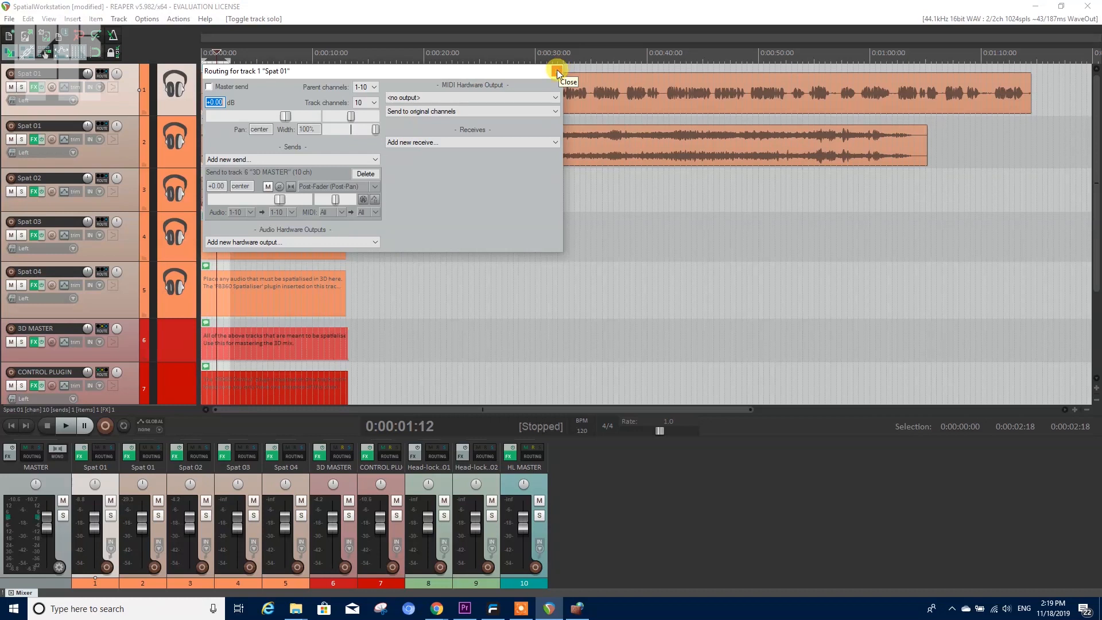
{"action": "left_click", "coordinate": [556, 70]}
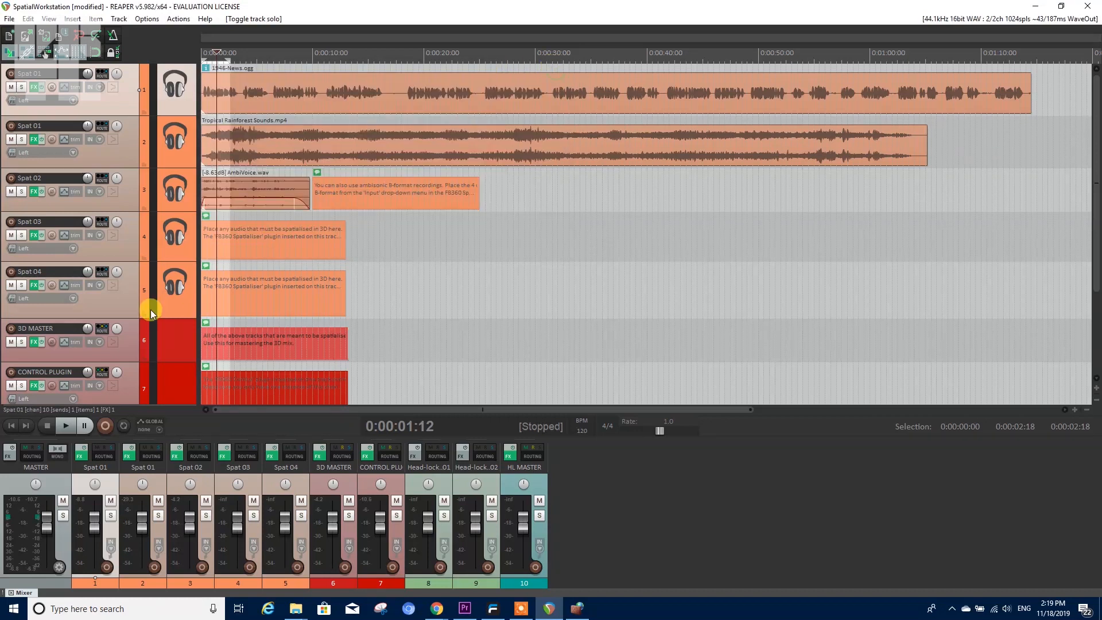
- Open FB360 Converter on the 3D MASTER track and vary its Roll and Pitch Rotation during playback
{"action": "scroll", "coordinate": [150, 309], "scroll_direction": "down", "scroll_amount": 3}
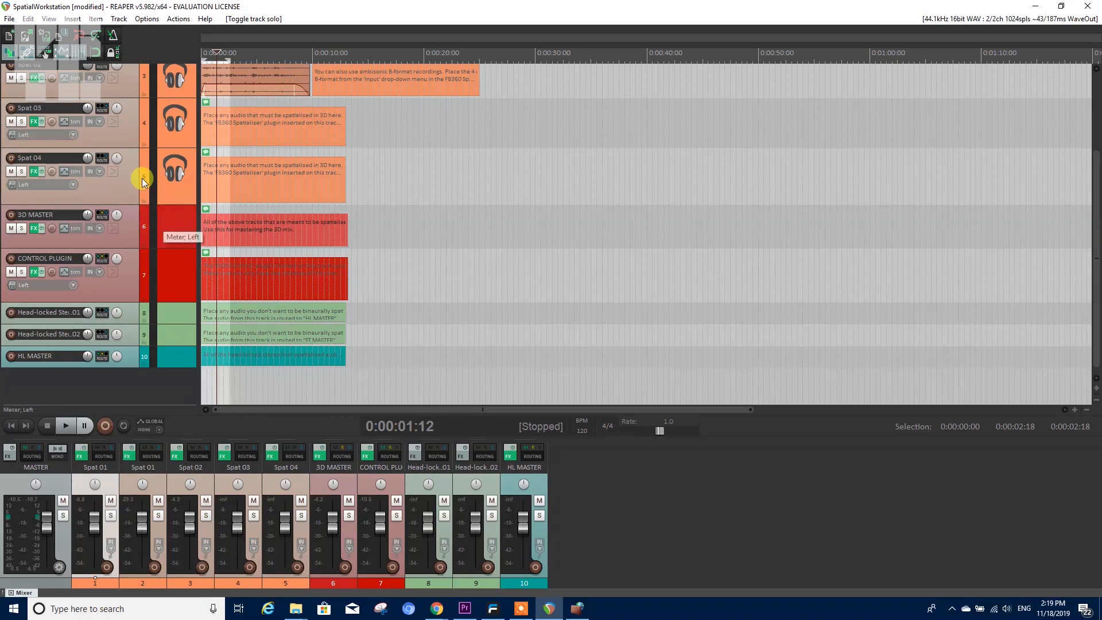
{"action": "left_click", "coordinate": [34, 229]}
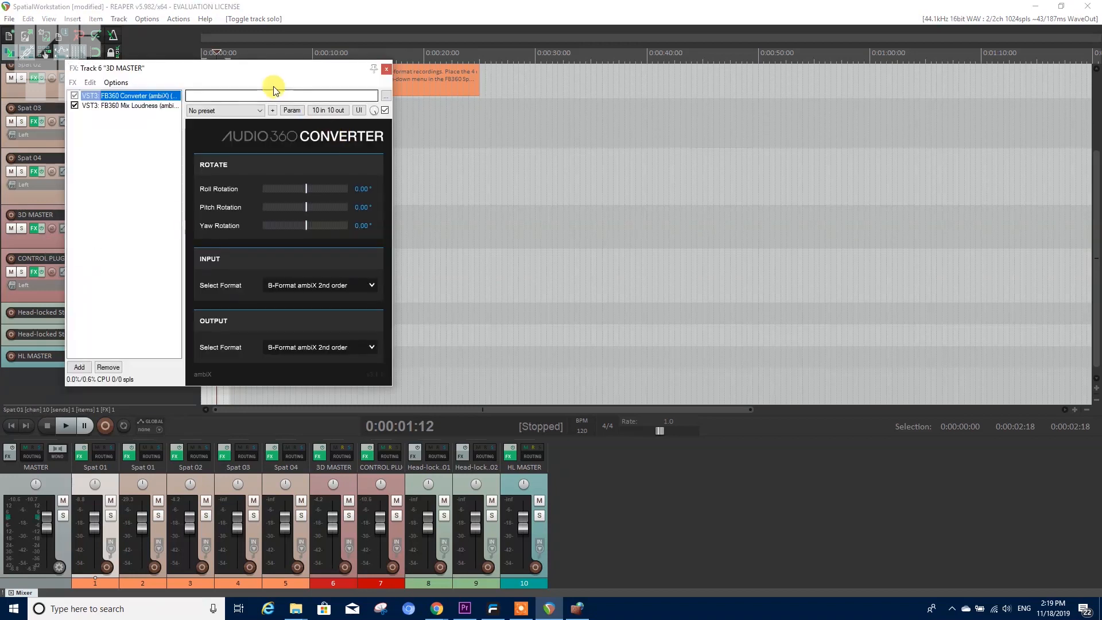
{"action": "left_click_drag", "start_coordinate": [267, 70], "coordinate": [629, 69]}
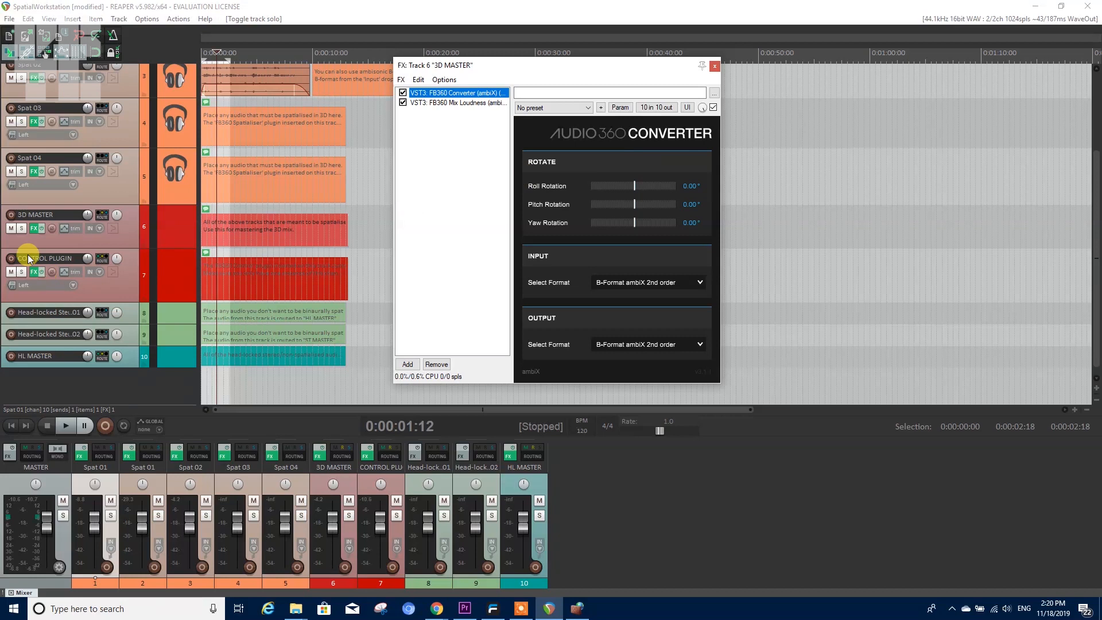
{"action": "key", "text": "space"}
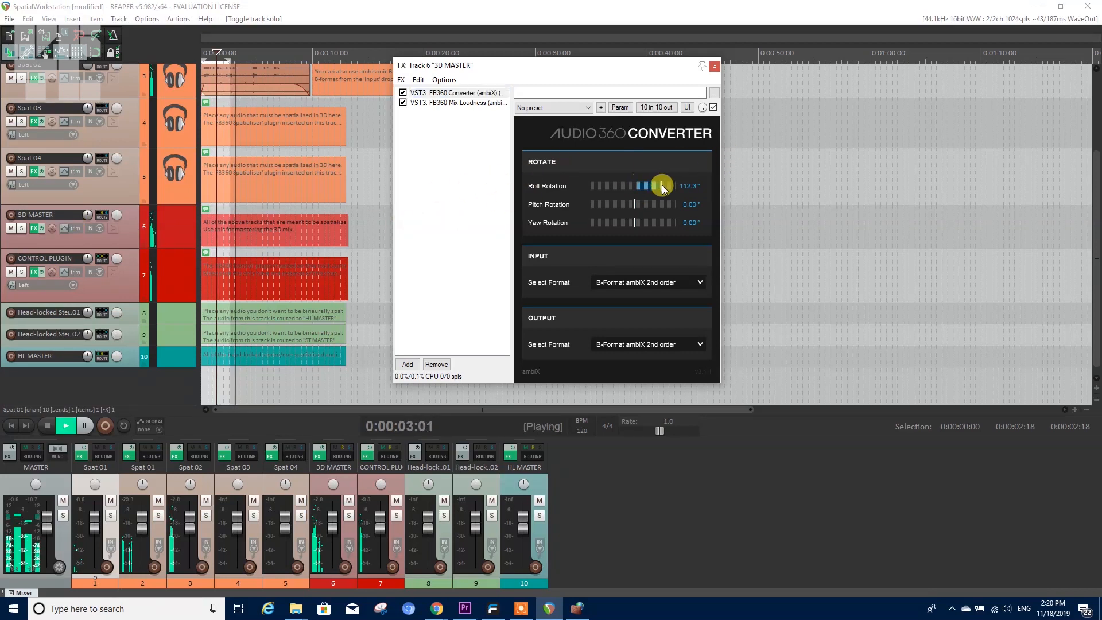
{"action": "mouse_move", "coordinate": [664, 187]}
{"action": "left_mouse_down"}
{"action": "mouse_move", "coordinate": [610, 187]}
{"action": "mouse_move", "coordinate": [658, 205]}
{"action": "left_mouse_up"}
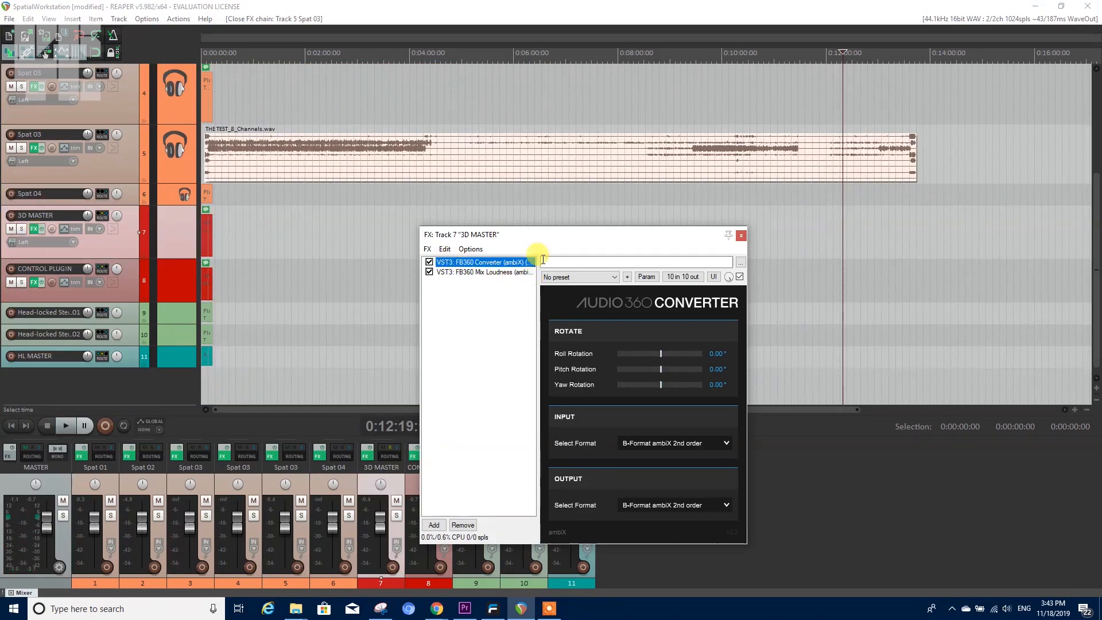
- Examine true peak, short-term, momentary and integrated loudness with FB360 Mix Loudness on the 3D MASTER track during playback
{"action": "left_click_drag", "start_coordinate": [558, 241], "coordinate": [563, 178]}
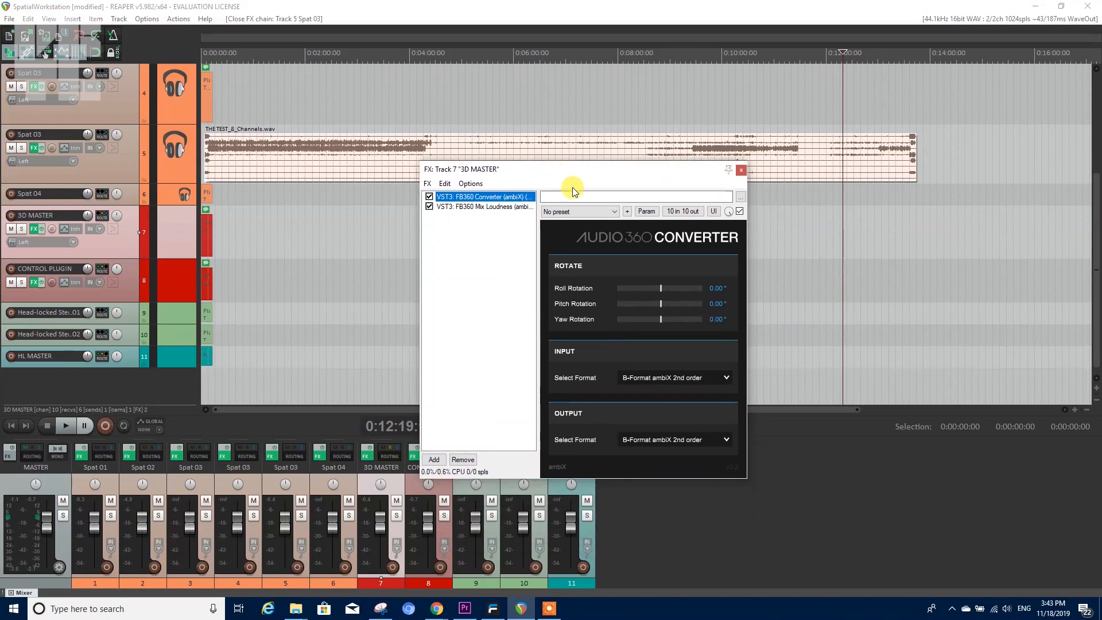
{"action": "left_click", "coordinate": [512, 206]}
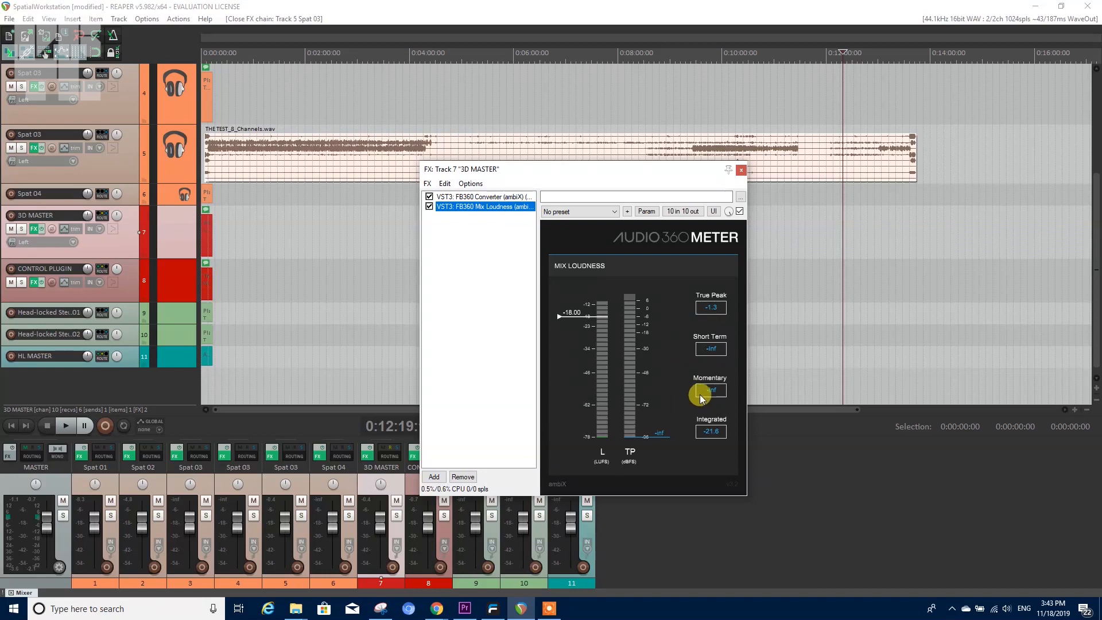
{"action": "key", "text": "space"}
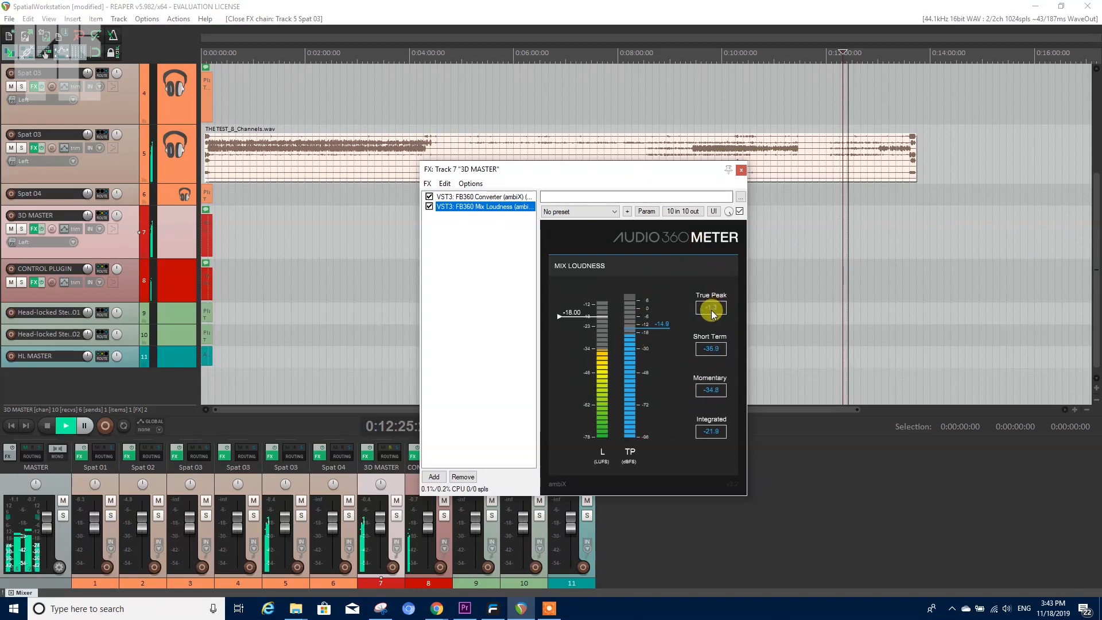
{"action": "key", "text": "space"}
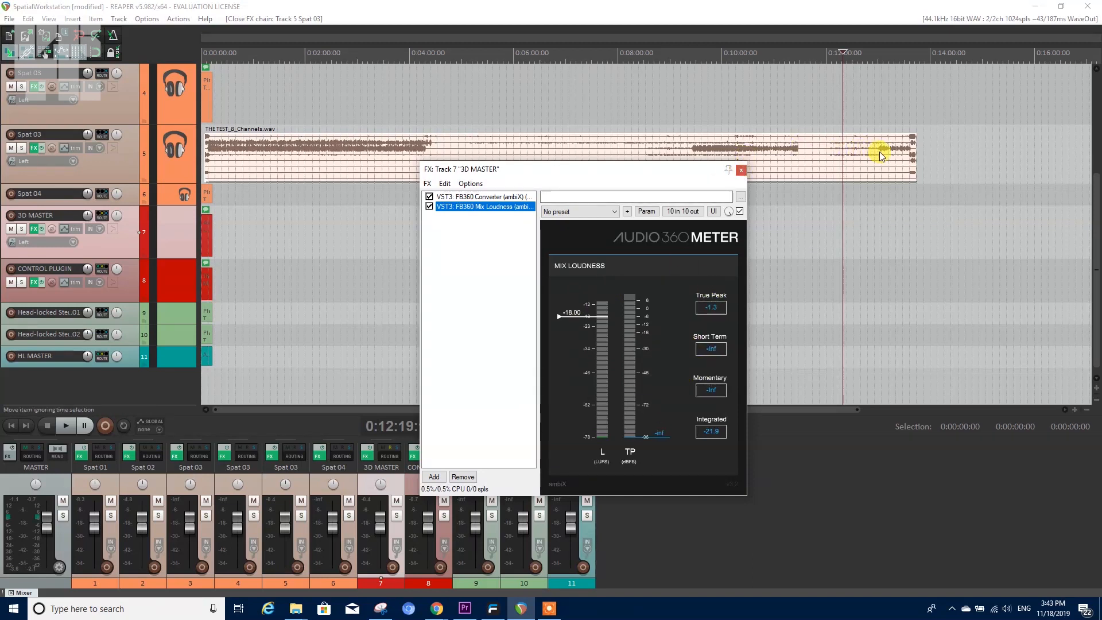
{"action": "key", "text": "space"}
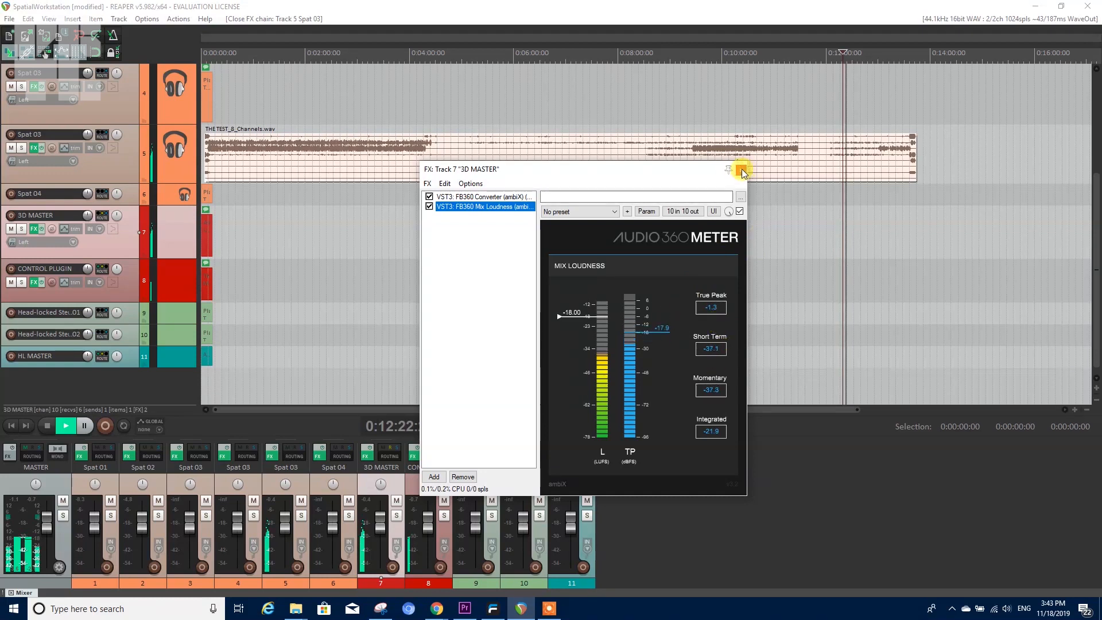
{"action": "key", "text": "space"}
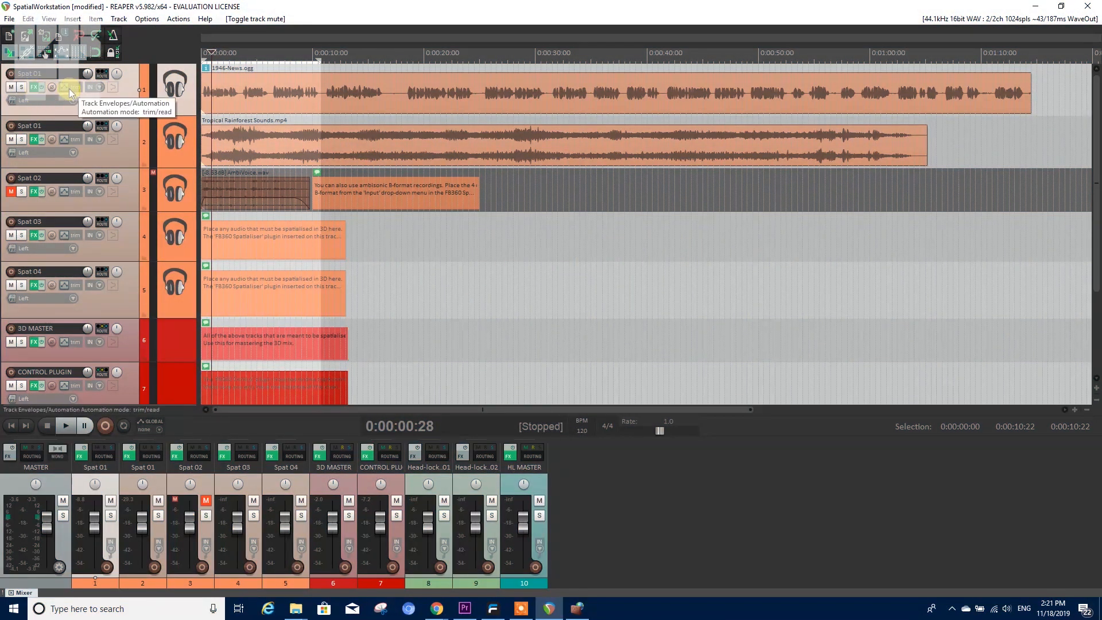
- Set the automation mode of the 1946-News track to Touch
{"action": "left_click", "coordinate": [70, 87]}
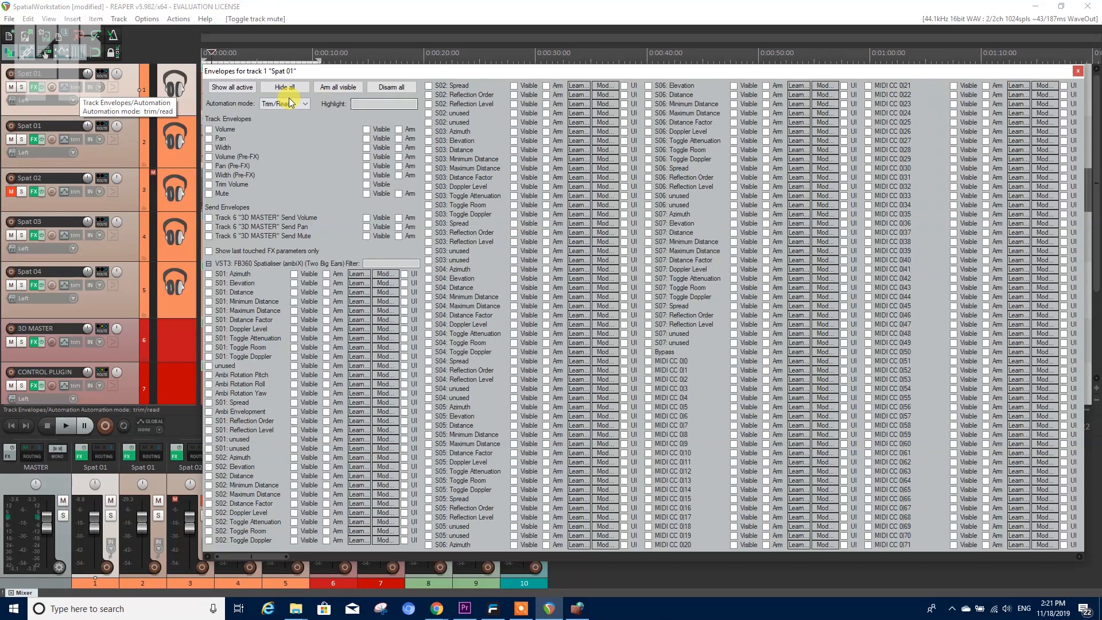
{"action": "left_click", "coordinate": [307, 105]}
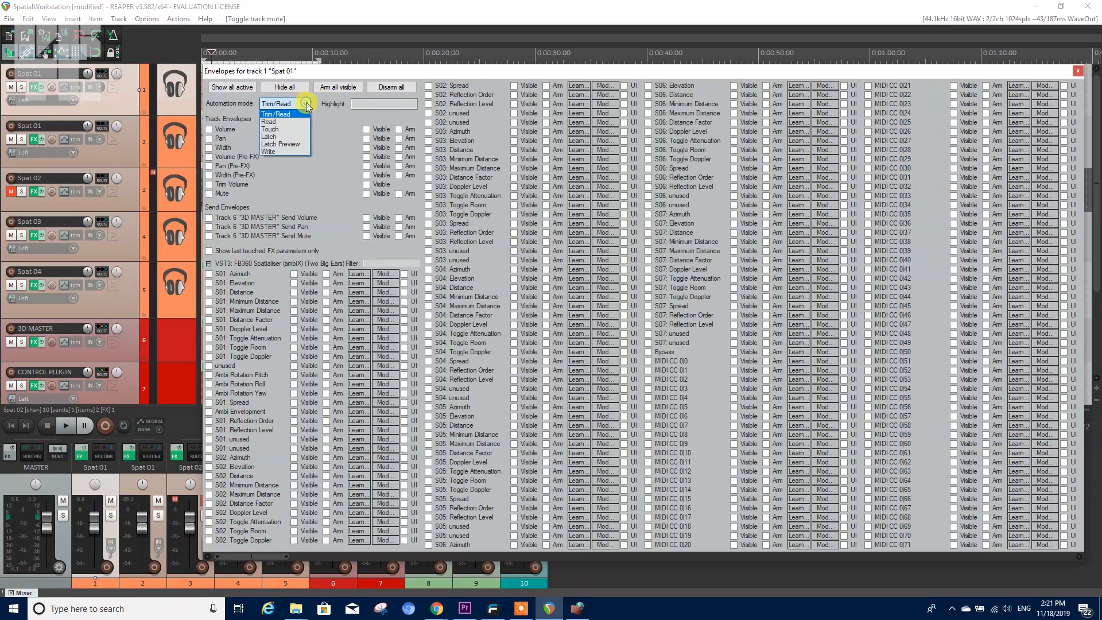
{"action": "left_click", "coordinate": [298, 130]}
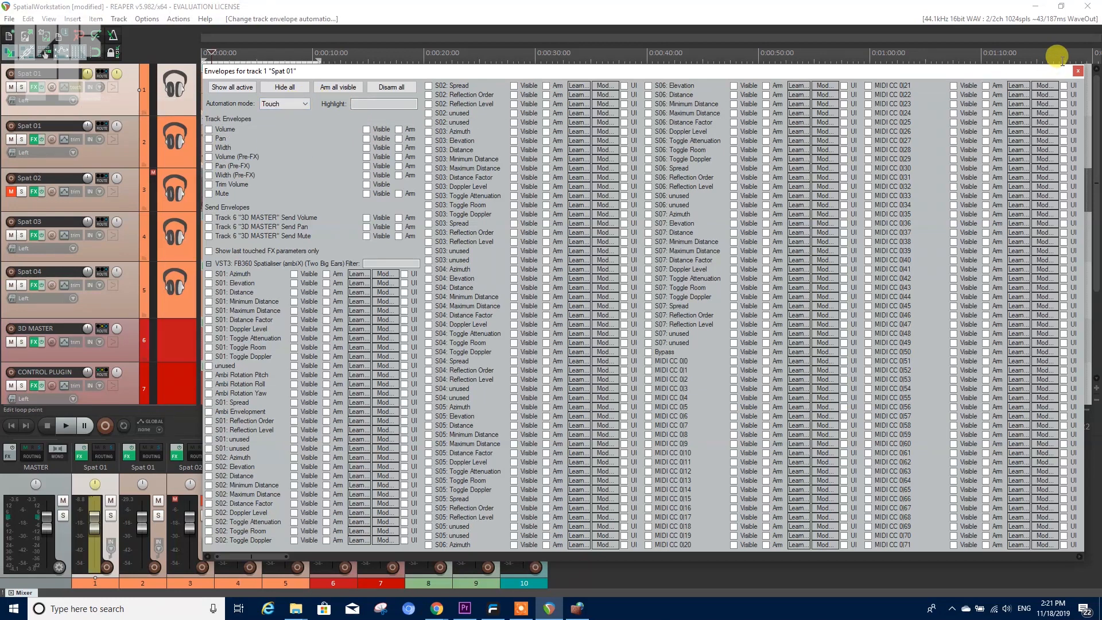
{"action": "left_click", "coordinate": [1078, 71]}
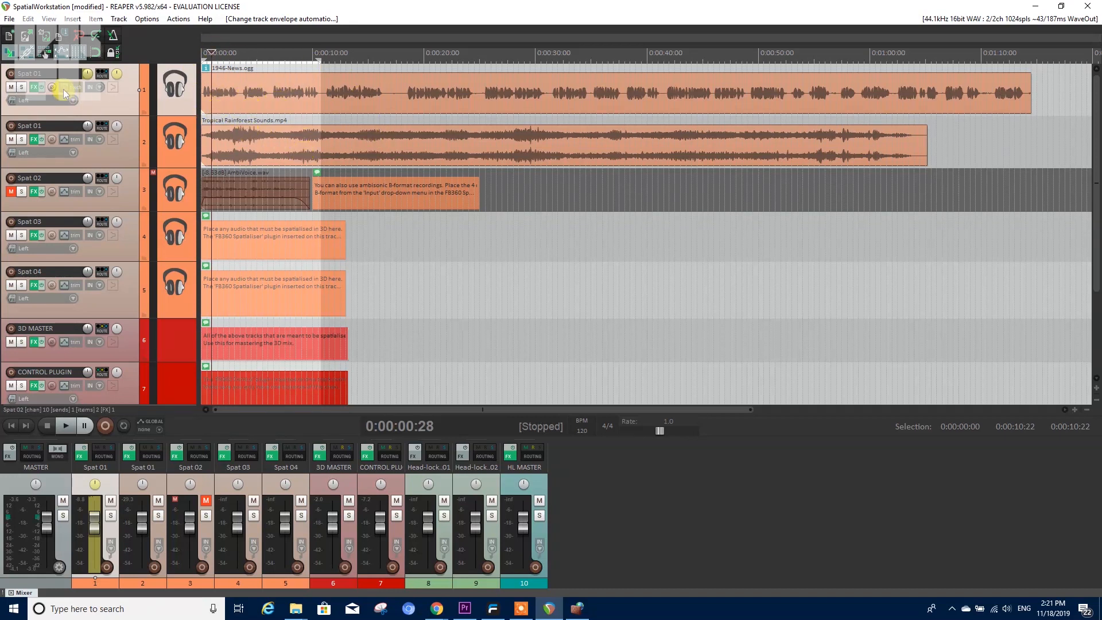
- Record azimuth and distance automation by moving the 1946-News source around the listener during playback, and play the result back
{"action": "left_click", "coordinate": [34, 88]}
{"action": "left_click_drag", "start_coordinate": [500, 98], "coordinate": [624, 43]}
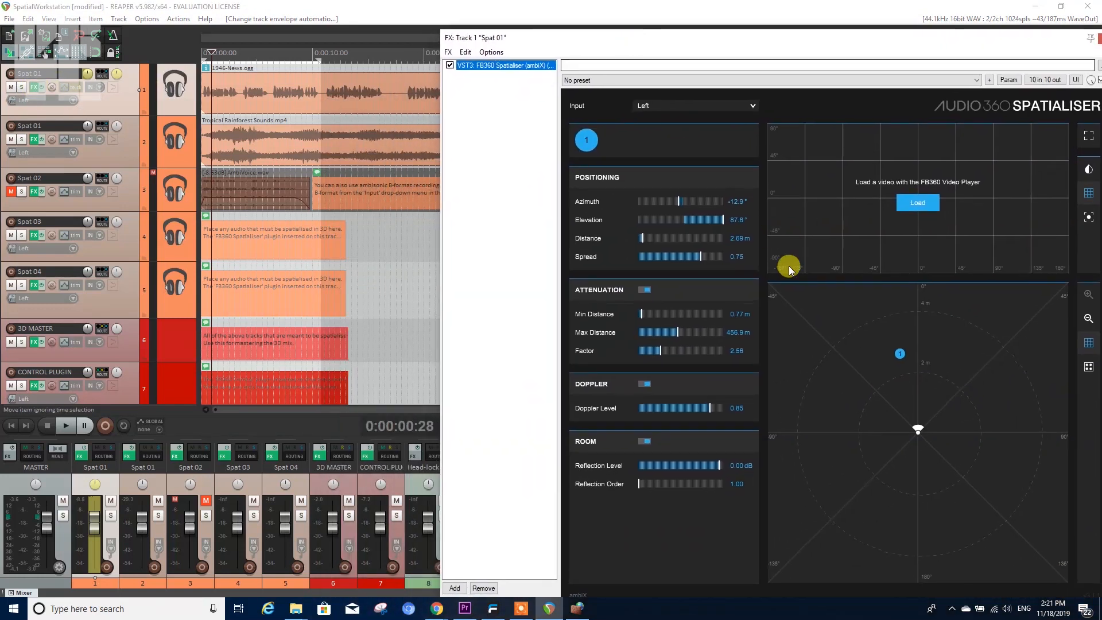
{"action": "key", "text": "space"}
{"action": "mouse_move", "coordinate": [898, 353]}
{"action": "left_mouse_down"}
{"action": "mouse_move", "coordinate": [871, 396]}
{"action": "mouse_move", "coordinate": [871, 433]}
{"action": "mouse_move", "coordinate": [891, 457]}
{"action": "mouse_move", "coordinate": [949, 443]}
{"action": "mouse_move", "coordinate": [972, 398]}
{"action": "mouse_move", "coordinate": [955, 375]}
{"action": "mouse_move", "coordinate": [918, 361]}
{"action": "mouse_move", "coordinate": [895, 379]}
{"action": "mouse_move", "coordinate": [889, 433]}
{"action": "mouse_move", "coordinate": [871, 442]}
{"action": "mouse_move", "coordinate": [897, 459]}
{"action": "mouse_move", "coordinate": [934, 457]}
{"action": "mouse_move", "coordinate": [954, 491]}
{"action": "left_mouse_up"}
{"action": "key", "text": "space"}
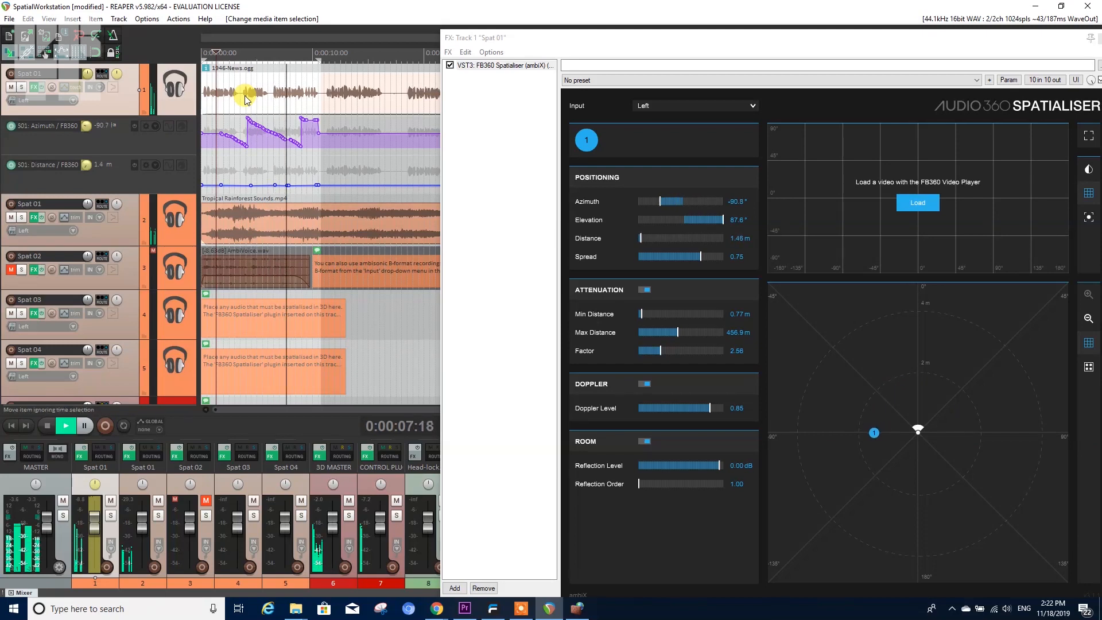
{"action": "key", "text": "space"}
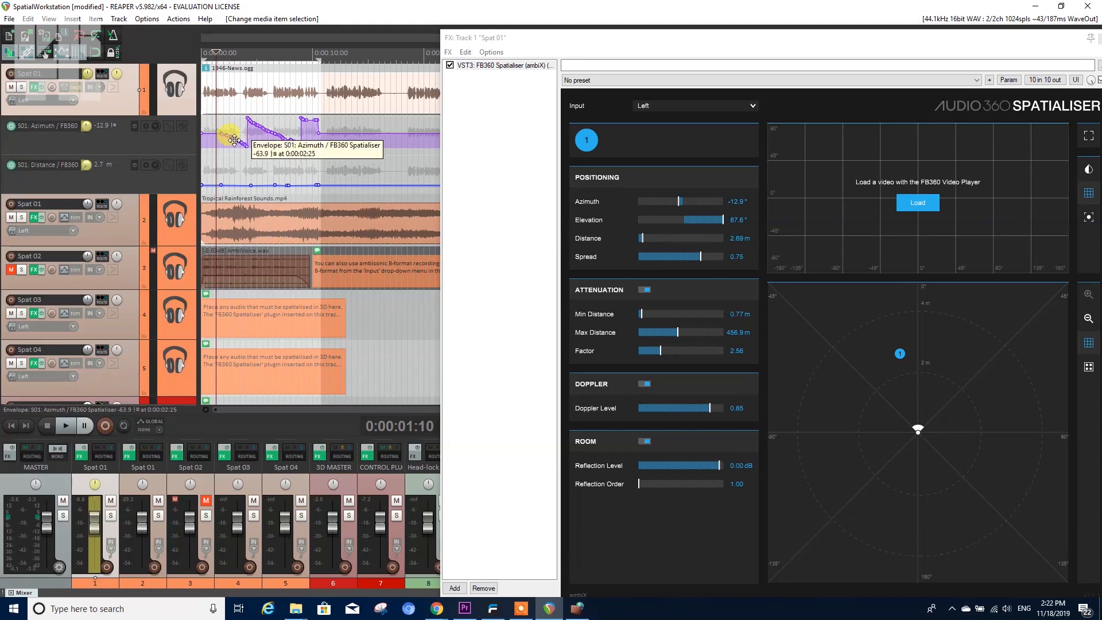
- Clear the 1946-News track's Azimuth automation envelope
{"action": "left_click", "coordinate": [157, 126]}
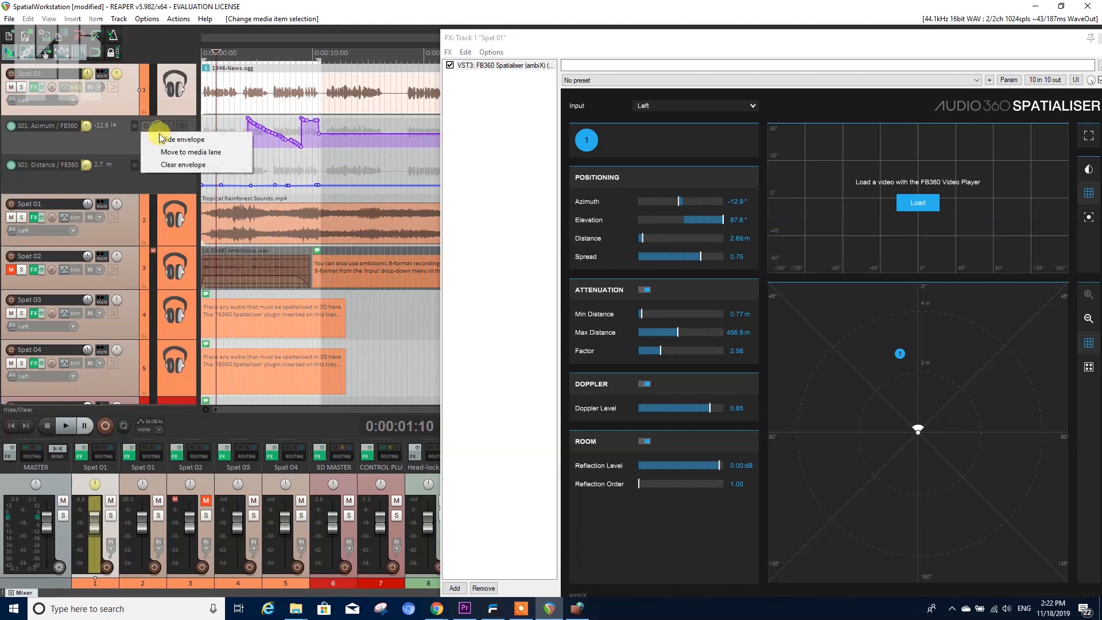
{"action": "left_click", "coordinate": [181, 165]}
{"action": "left_click", "coordinate": [538, 338]}
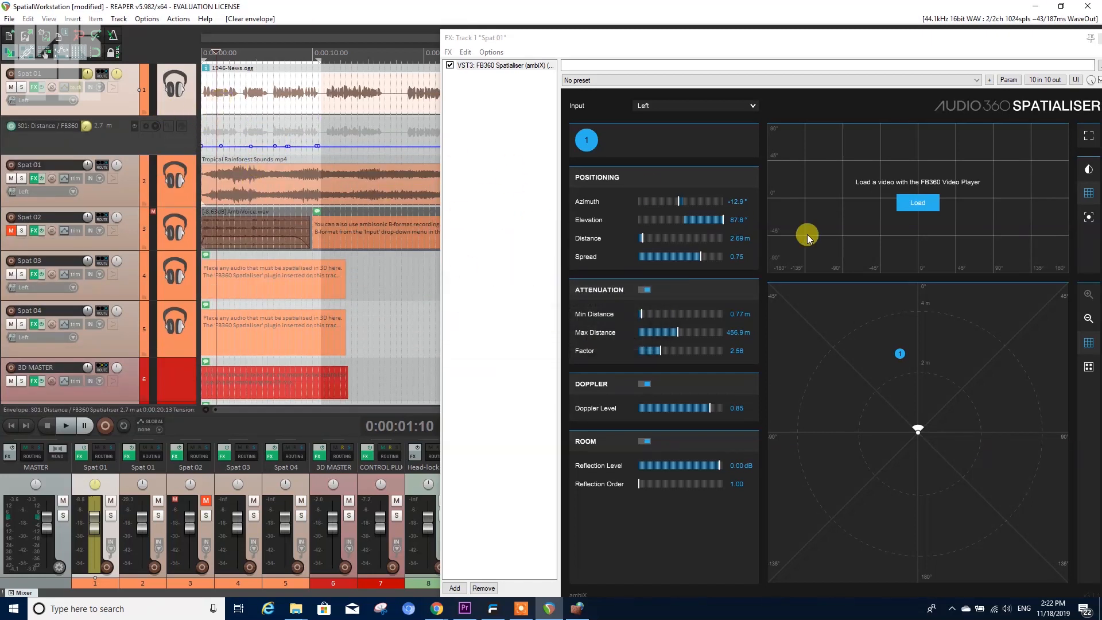
- Record new azimuth automation for the 1946-News track by moving its source around the listener during playback
{"action": "mouse_move", "coordinate": [899, 352]}
{"action": "left_mouse_down"}
{"action": "mouse_move", "coordinate": [890, 362]}
{"action": "mouse_move", "coordinate": [905, 373]}
{"action": "mouse_move", "coordinate": [903, 399]}
{"action": "mouse_move", "coordinate": [875, 433]}
{"action": "mouse_move", "coordinate": [877, 452]}
{"action": "mouse_move", "coordinate": [939, 463]}
{"action": "mouse_move", "coordinate": [971, 442]}
{"action": "mouse_move", "coordinate": [925, 364]}
{"action": "mouse_move", "coordinate": [892, 390]}
{"action": "mouse_move", "coordinate": [880, 467]}
{"action": "left_mouse_up"}
{"action": "key", "text": "space"}
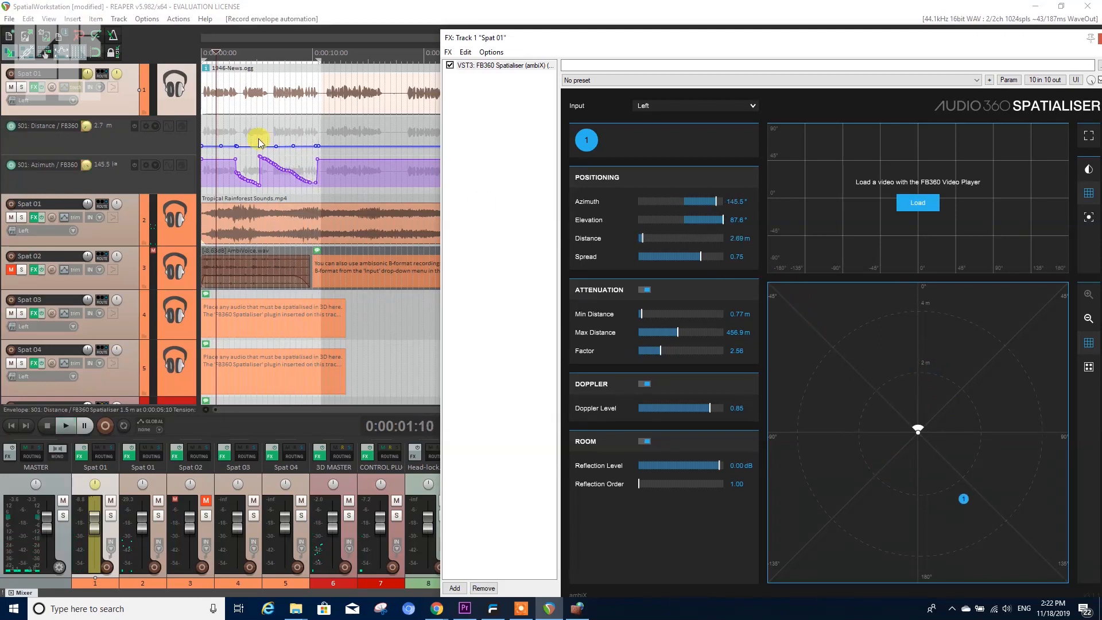
{"action": "left_click", "coordinate": [220, 144]}
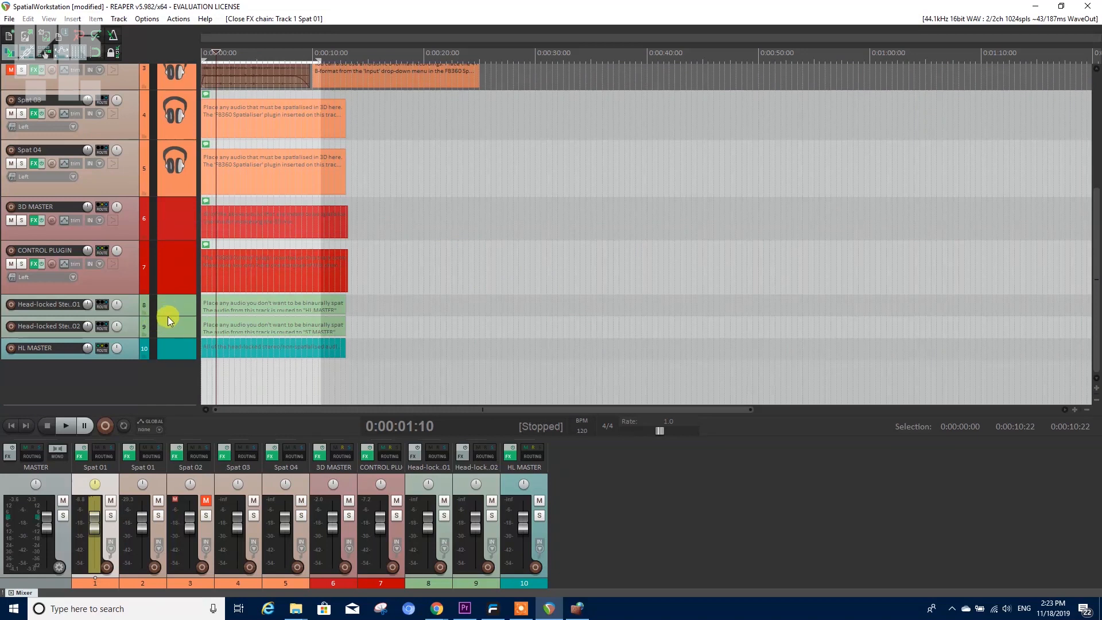
- Increase the height of the two Head-locked Stereo tracks and select the HL MASTER track
{"action": "left_click_drag", "start_coordinate": [167, 316], "coordinate": [170, 383]}
{"action": "scroll", "coordinate": [172, 379], "scroll_direction": "down", "scroll_amount": 1}
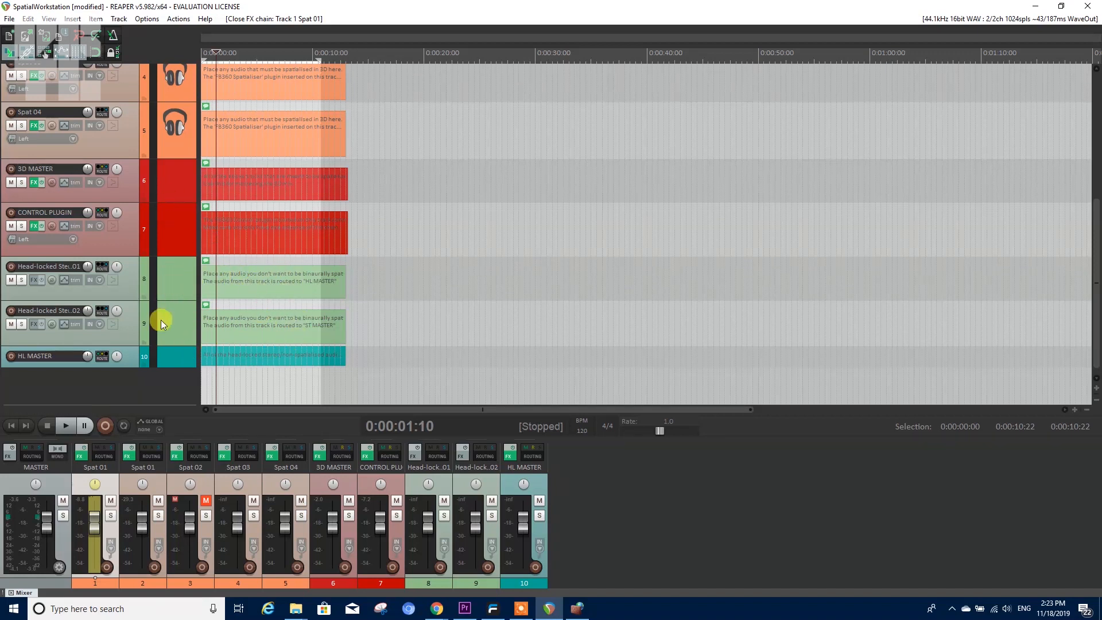
{"action": "left_click", "coordinate": [182, 359]}
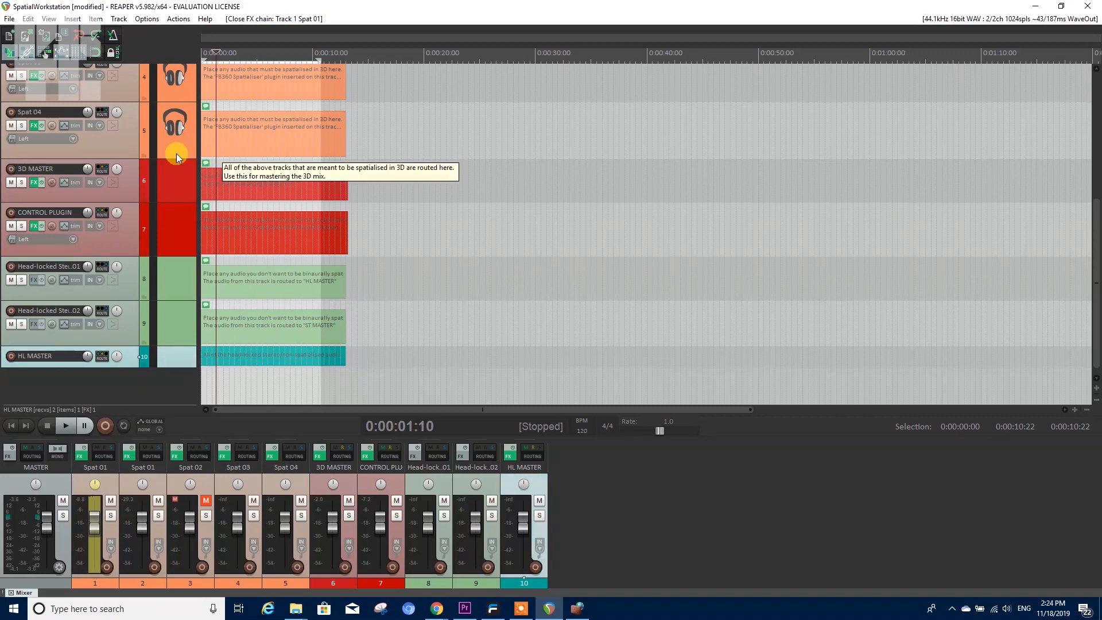
- Set up a stem render of the 3D MASTER track with its bounds set to Time selection, and close the setup without rendering
{"action": "left_click", "coordinate": [174, 184]}
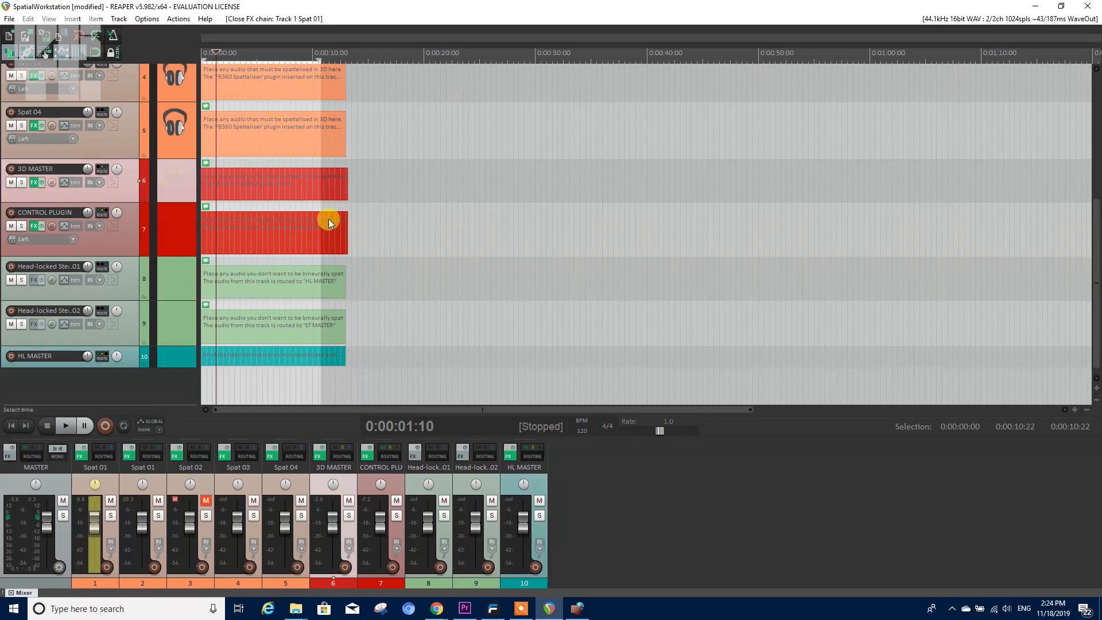
{"action": "scroll", "coordinate": [1094, 277], "scroll_direction": "up", "scroll_amount": 3}
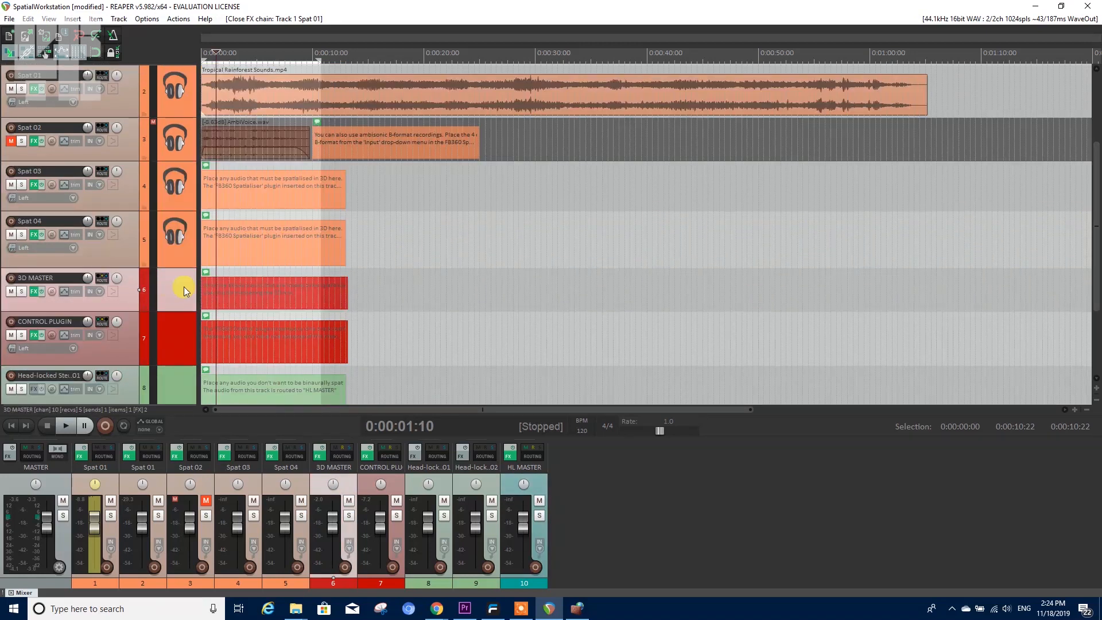
{"action": "left_click", "coordinate": [8, 19]}
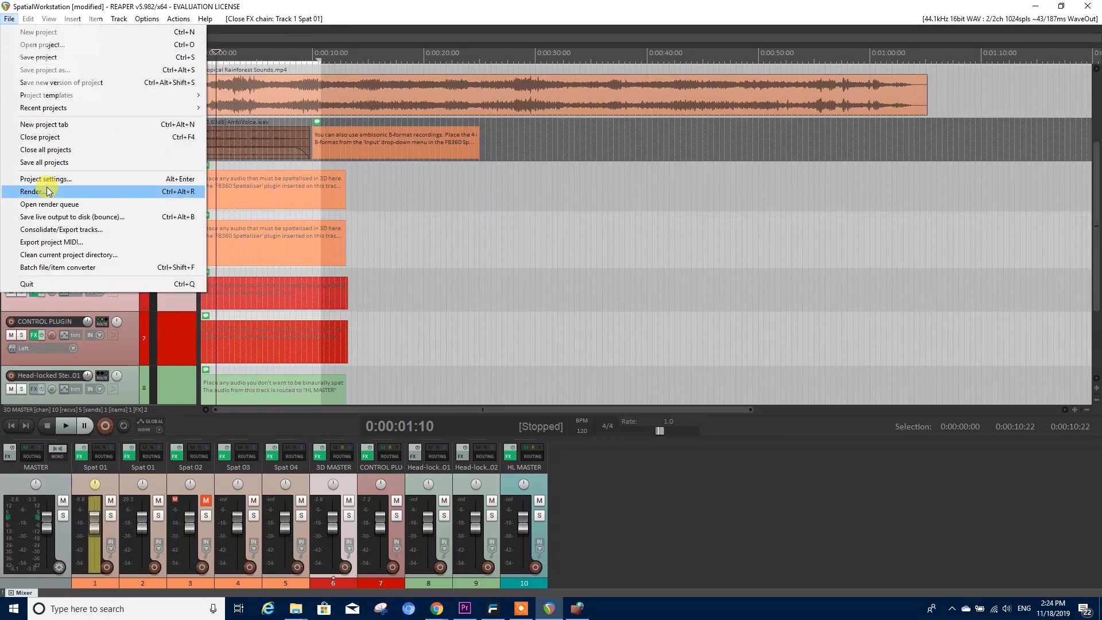
{"action": "left_click", "coordinate": [47, 191]}
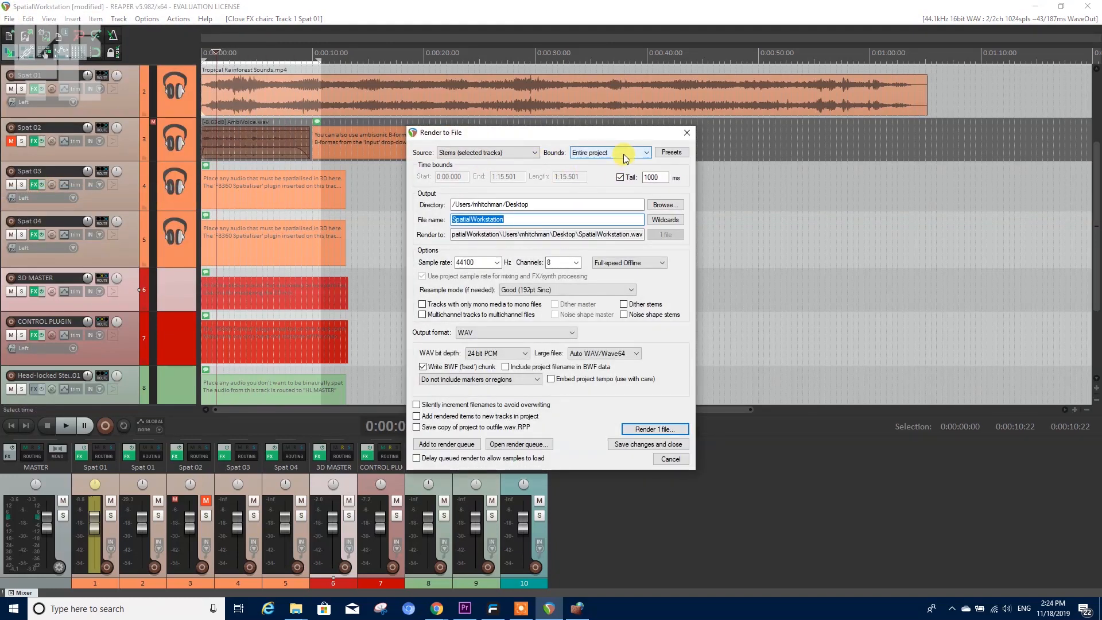
{"action": "left_click", "coordinate": [624, 156]}
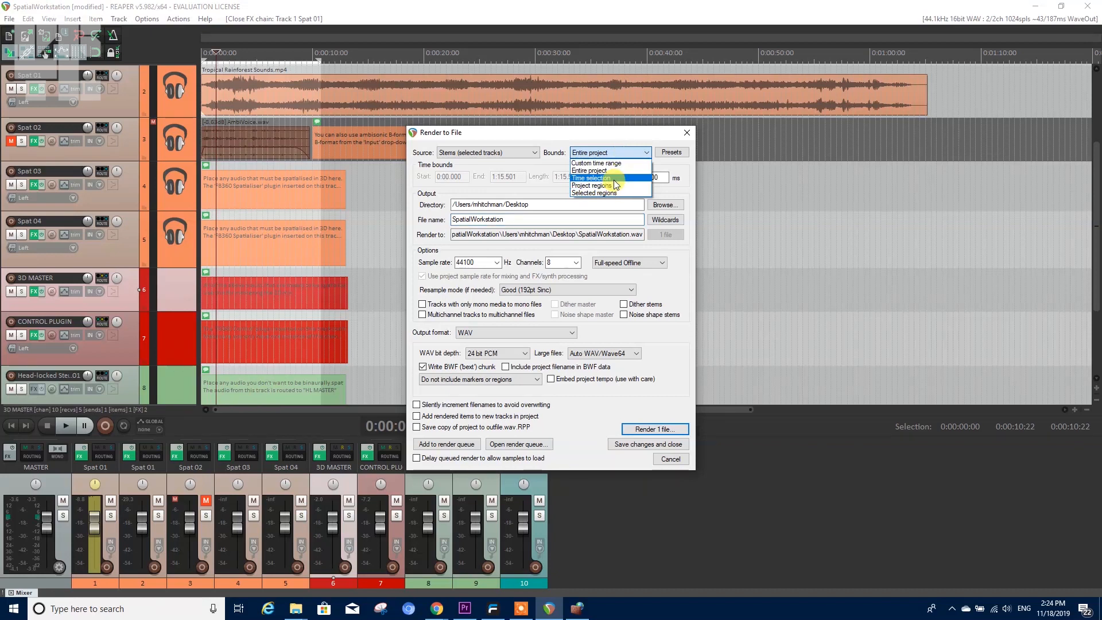
{"action": "left_click", "coordinate": [614, 180]}
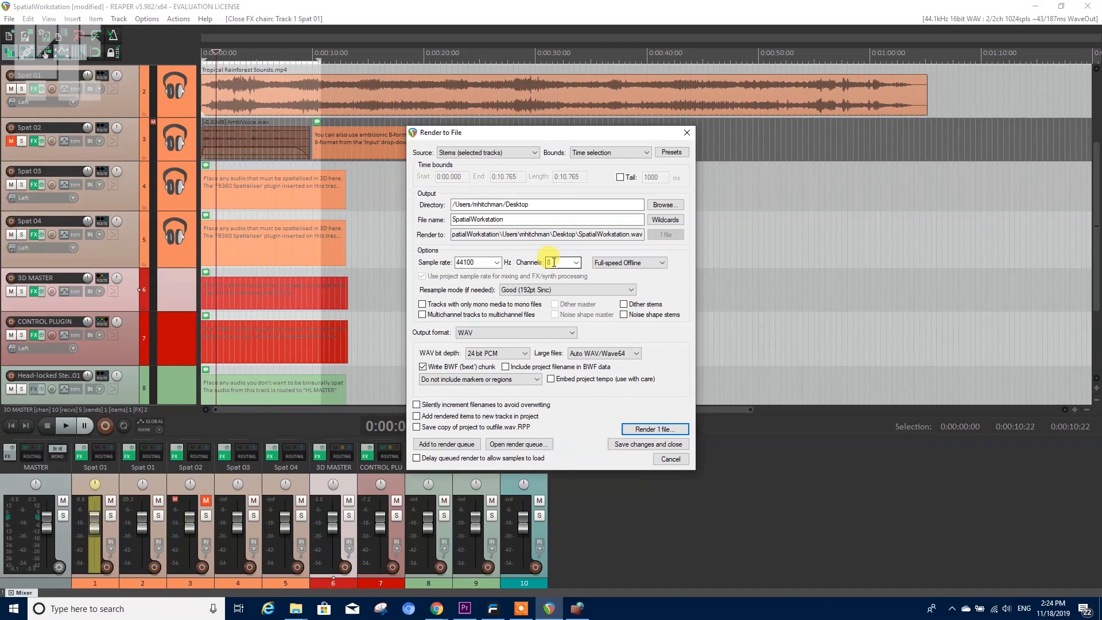
{"action": "left_click", "coordinate": [687, 133]}
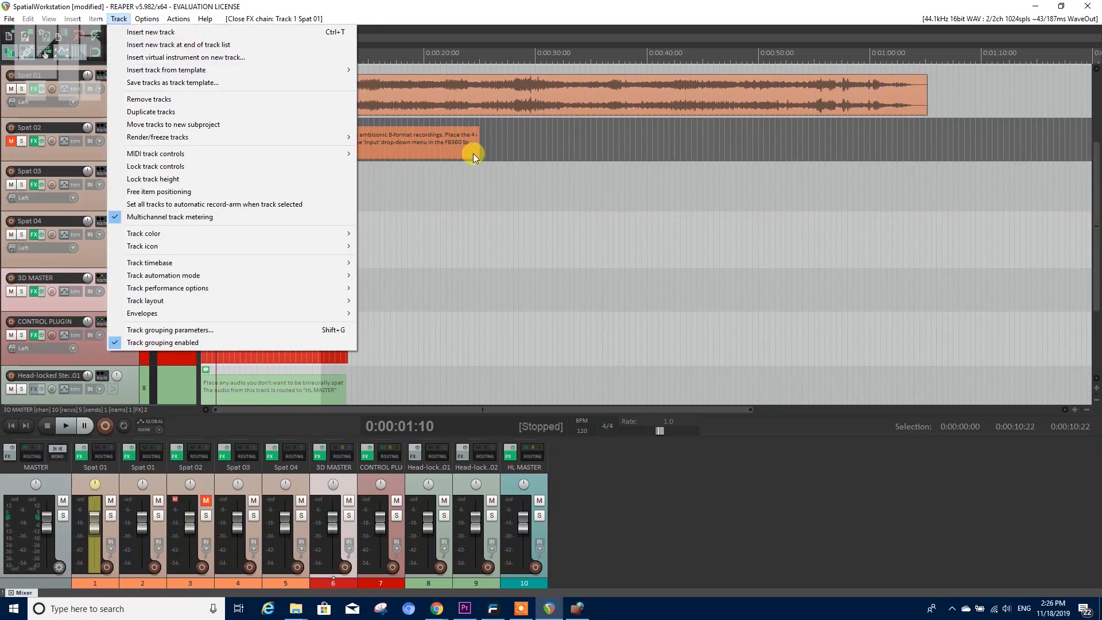
- Try to save the project, both to its existing file and with Save project as
{"action": "left_click", "coordinate": [470, 164]}
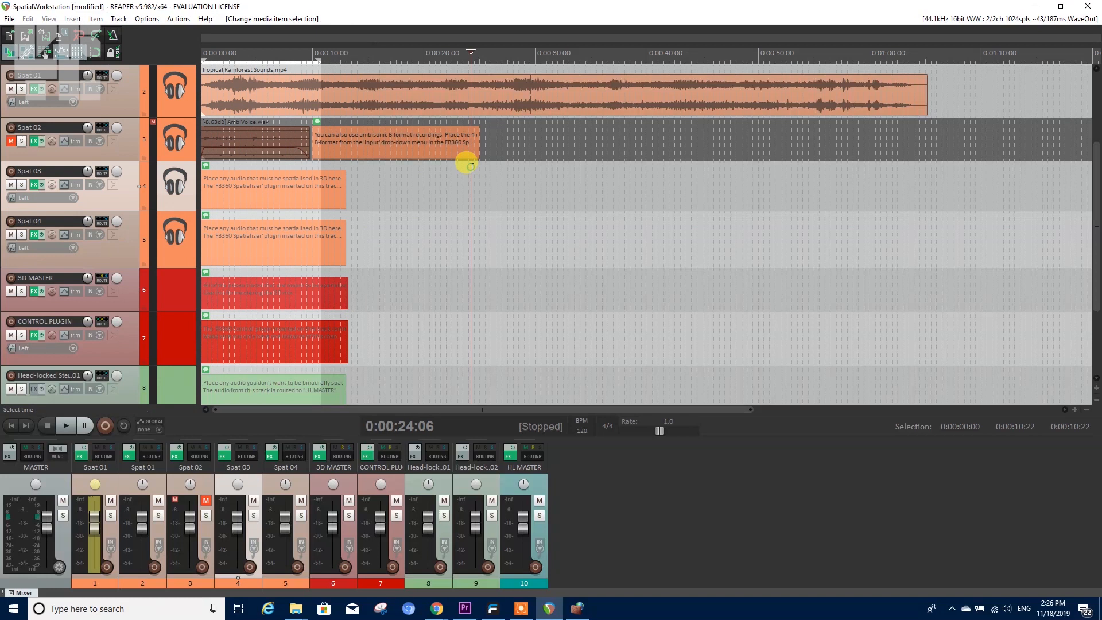
{"action": "key", "text": "ctrl+s"}
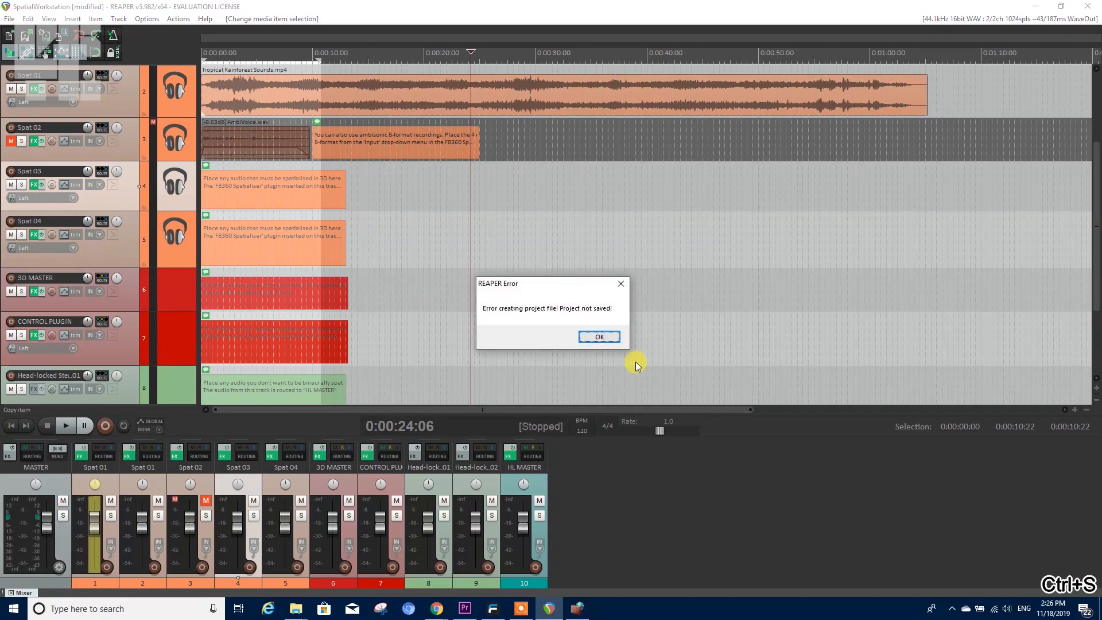
{"action": "left_click", "coordinate": [602, 337]}
{"action": "left_click", "coordinate": [9, 18]}
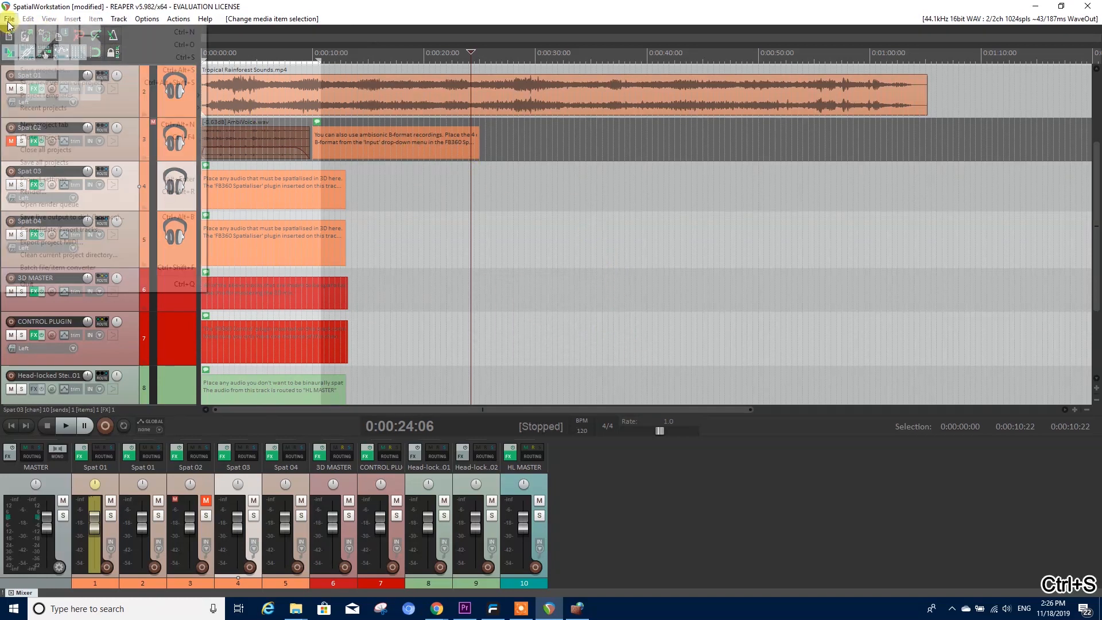
{"action": "left_click", "coordinate": [71, 70]}
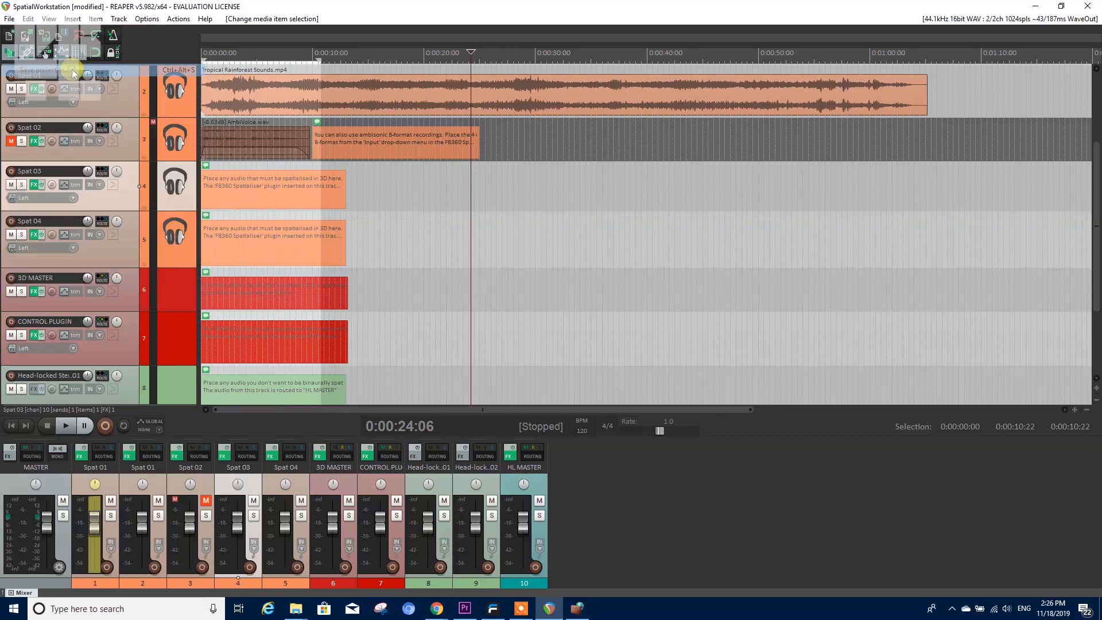
{"action": "left_click", "coordinate": [743, 53]}
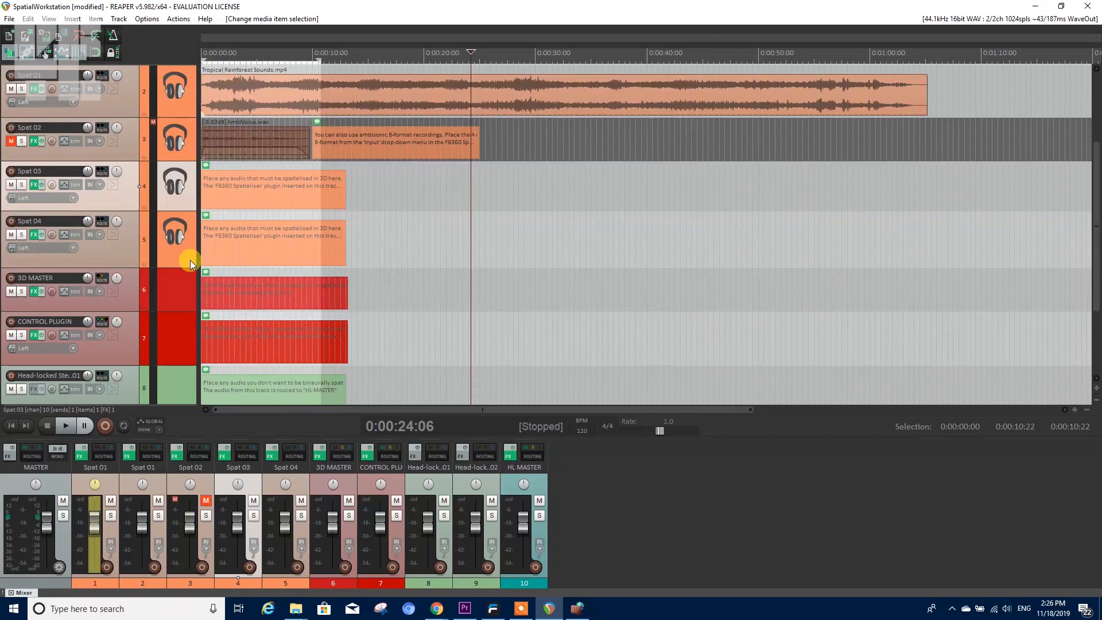